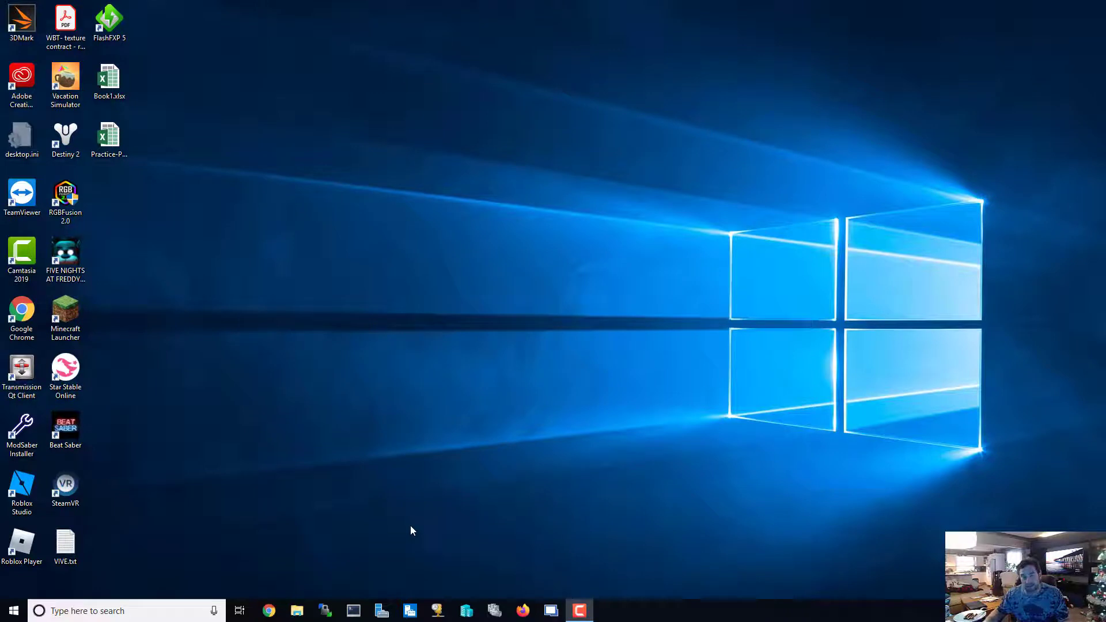
- Launch Failover Cluster Manager from a Start search for 'fail' and reposition its window
{"action": "left_click", "coordinate": [495, 615]}
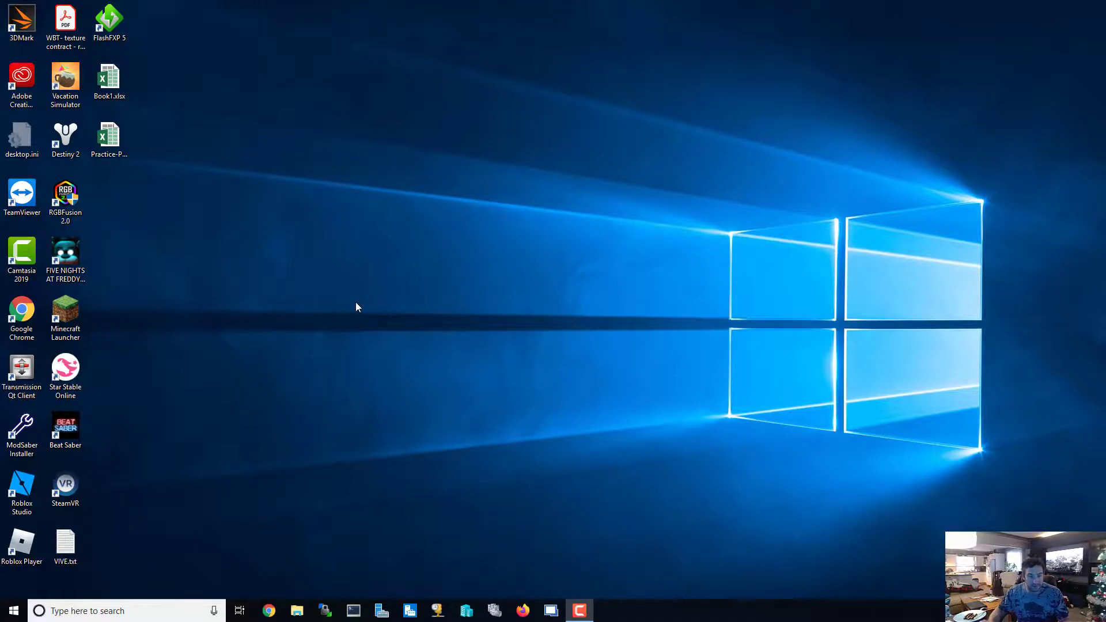
{"action": "key", "text": "super"}
{"action": "type", "text": "fai"}
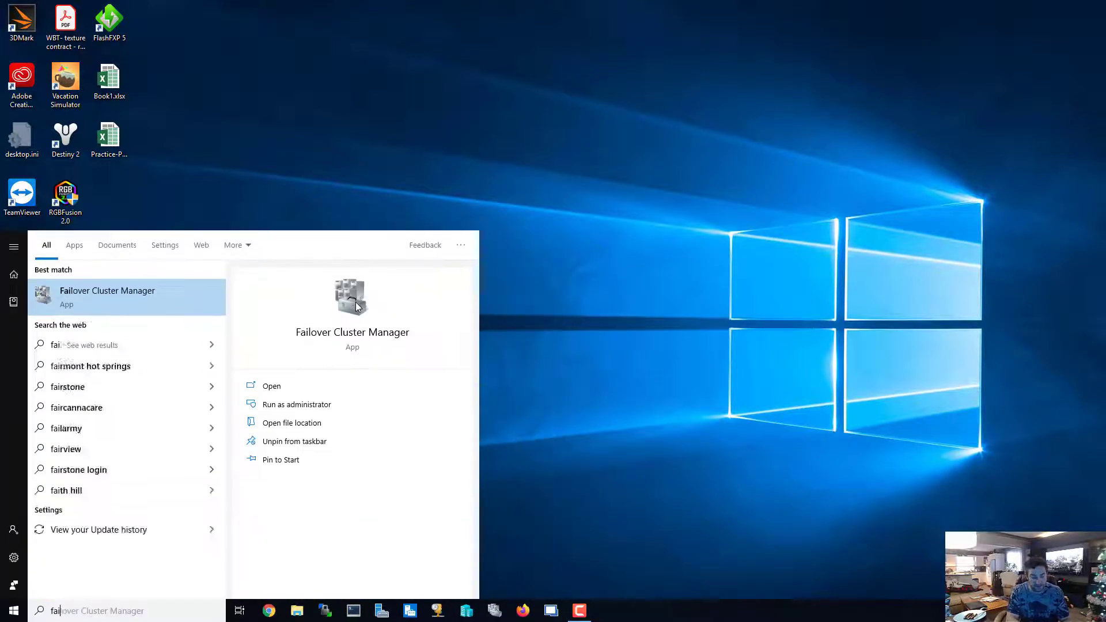
{"action": "type", "text": "l"}
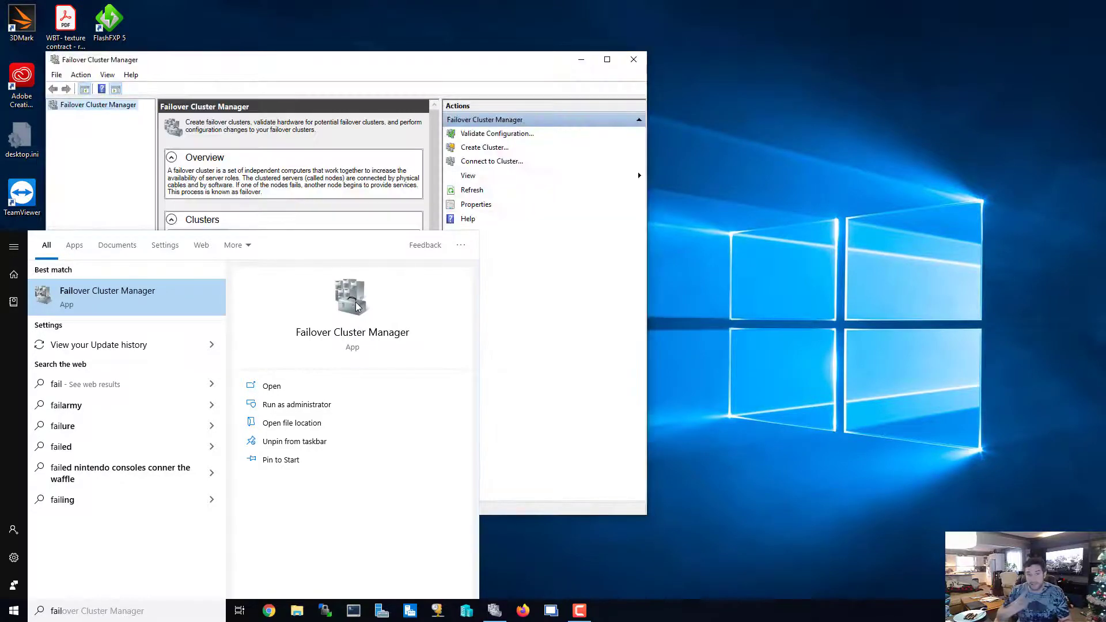
{"action": "left_click", "coordinate": [306, 64]}
{"action": "left_click_drag", "start_coordinate": [279, 67], "coordinate": [512, 84]}
- Connect to the cluster maincluster.home.com from the root's Connect to Cluster option
{"action": "right_click", "coordinate": [331, 129]}
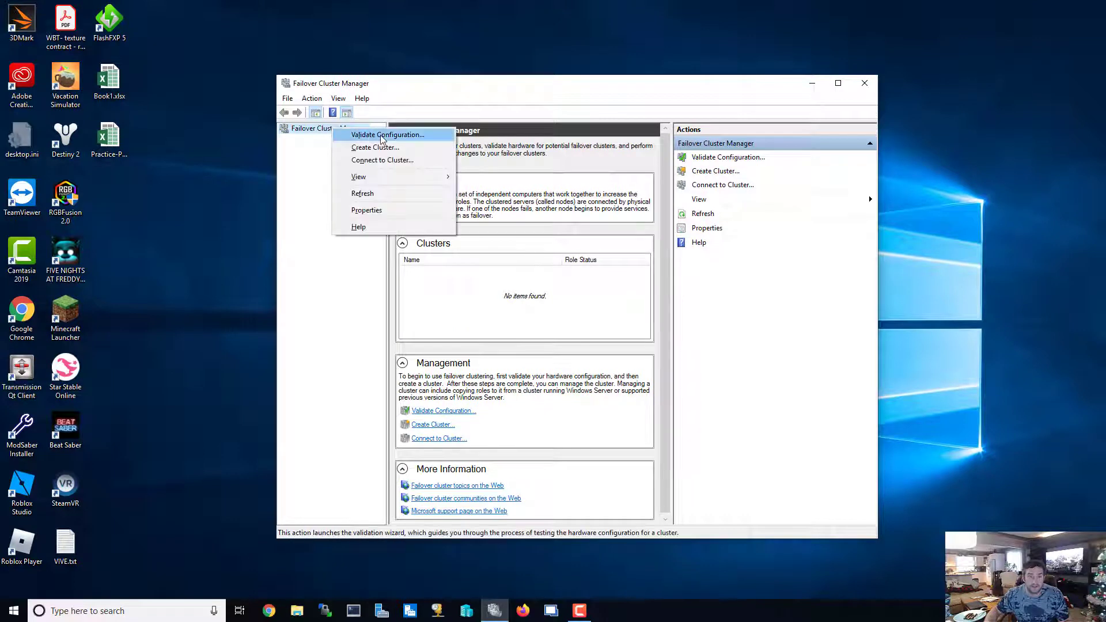
{"action": "left_click", "coordinate": [382, 160]}
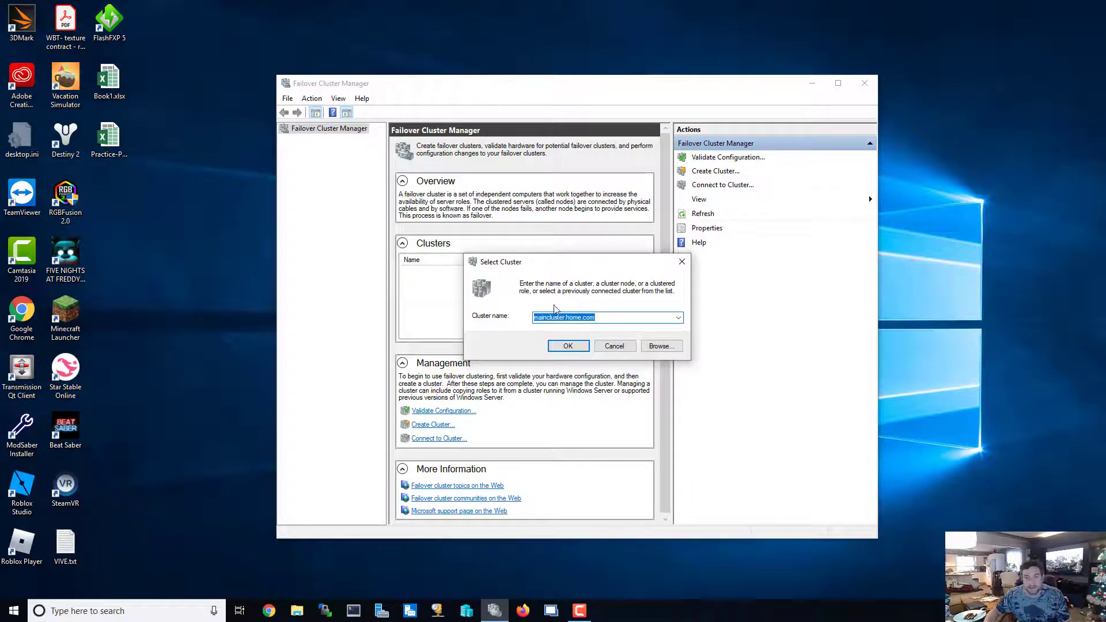
{"action": "left_click", "coordinate": [615, 317]}
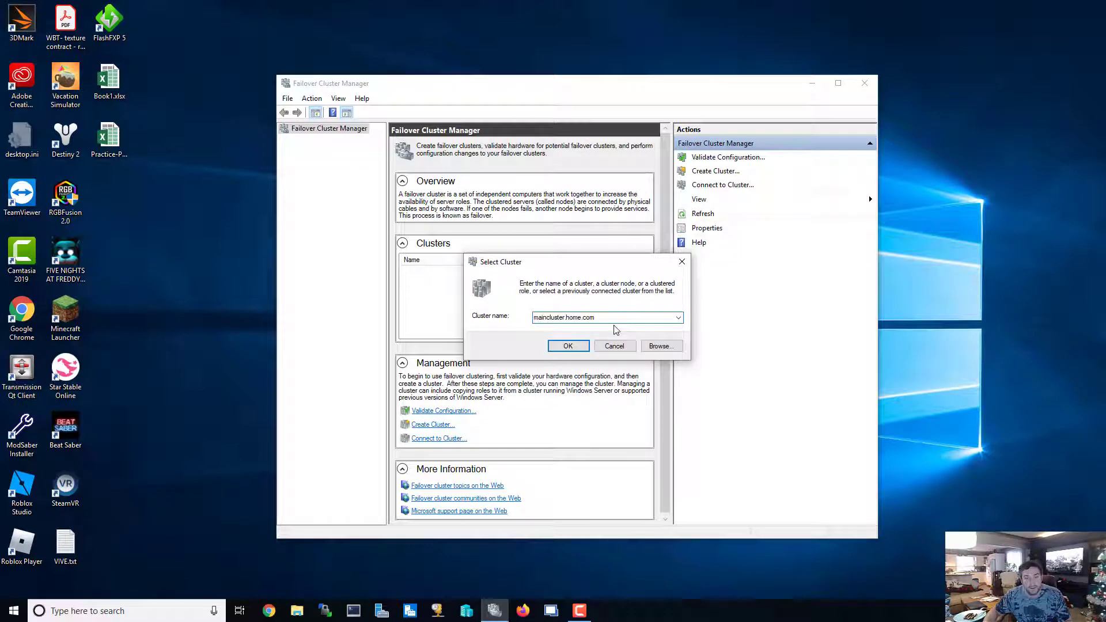
{"action": "left_click", "coordinate": [568, 347]}
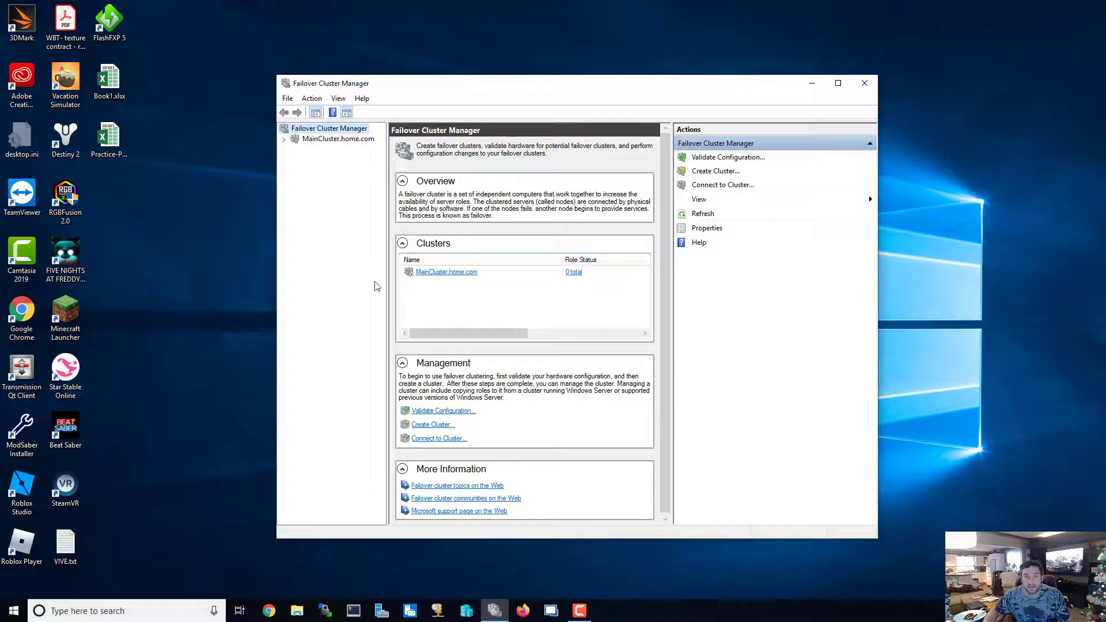
- Maximize the window, widen the tree pane, and show MainCluster.home.com's Roles with MainServer
{"action": "left_click", "coordinate": [838, 83]}
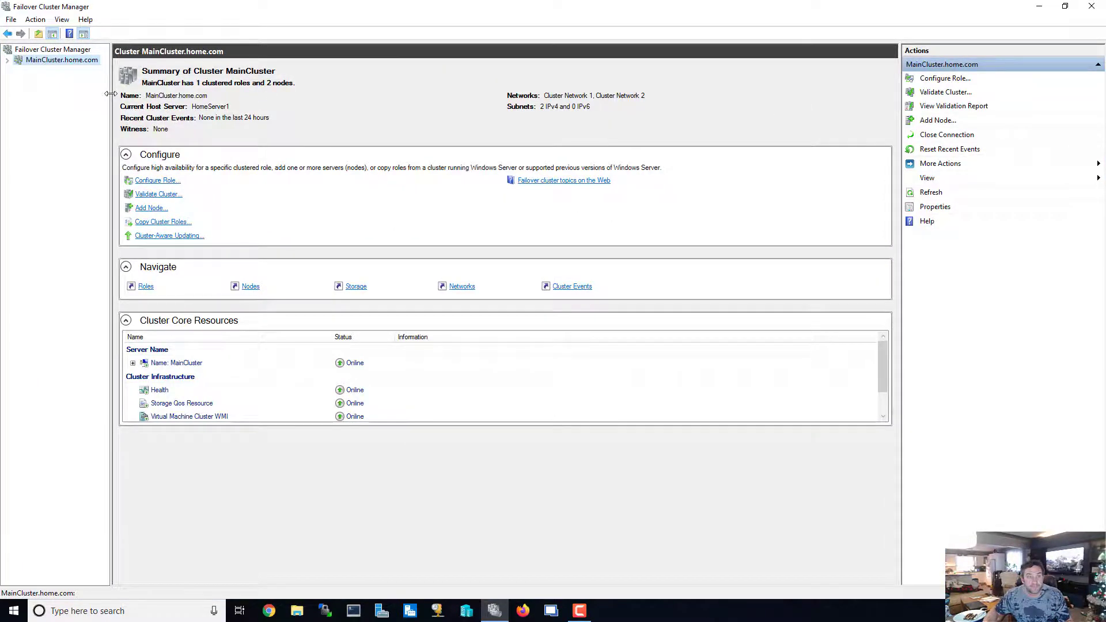
{"action": "left_click_drag", "start_coordinate": [110, 93], "coordinate": [213, 95]}
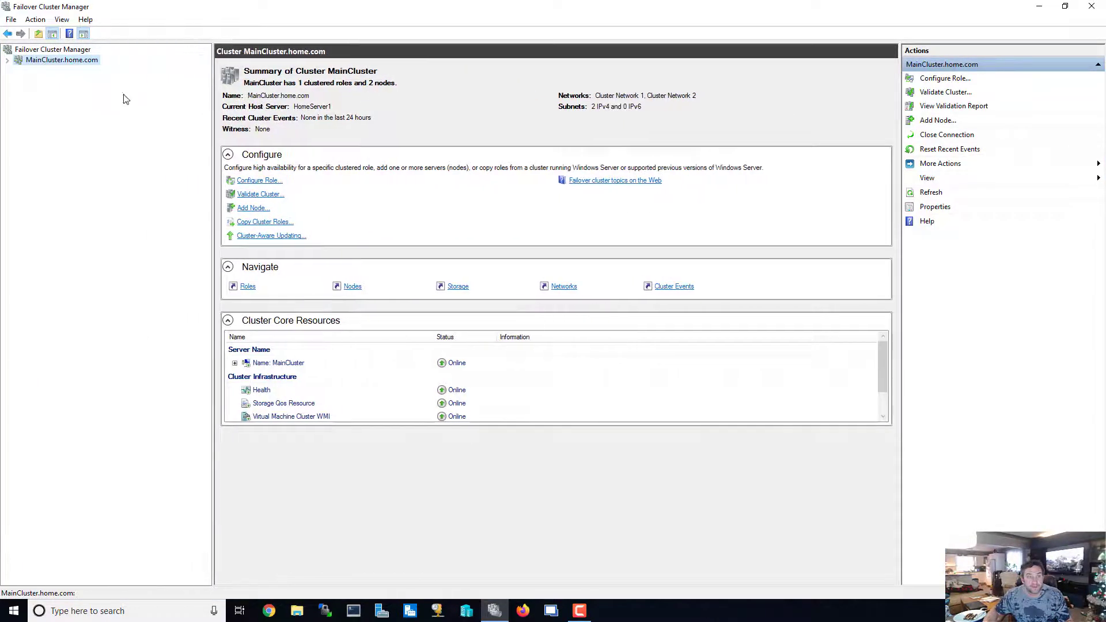
{"action": "left_click", "coordinate": [7, 60]}
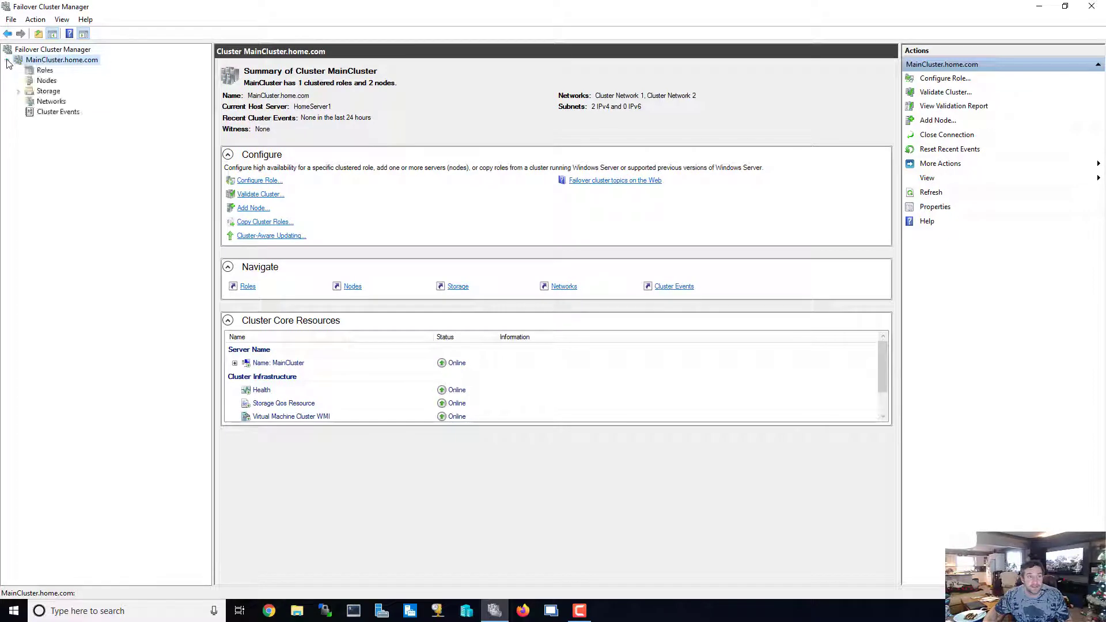
{"action": "left_click", "coordinate": [46, 71]}
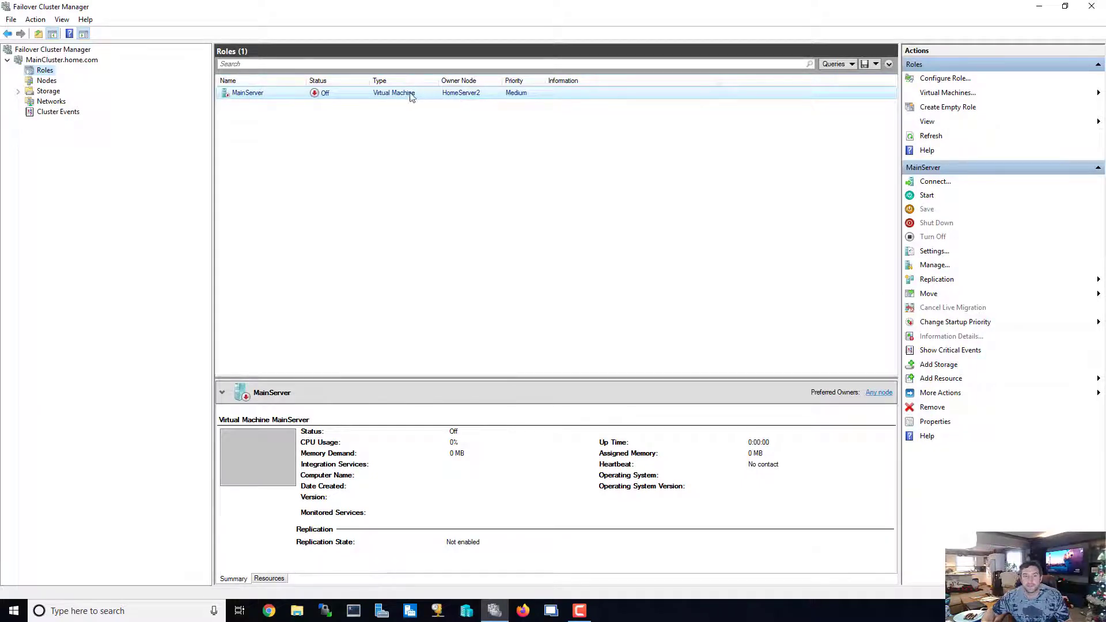
- Set MainServer's DVD drive to the ubuntu-18.04.3-live-server-amd64.iso image on homeserver1 and save
{"action": "left_click", "coordinate": [934, 252]}
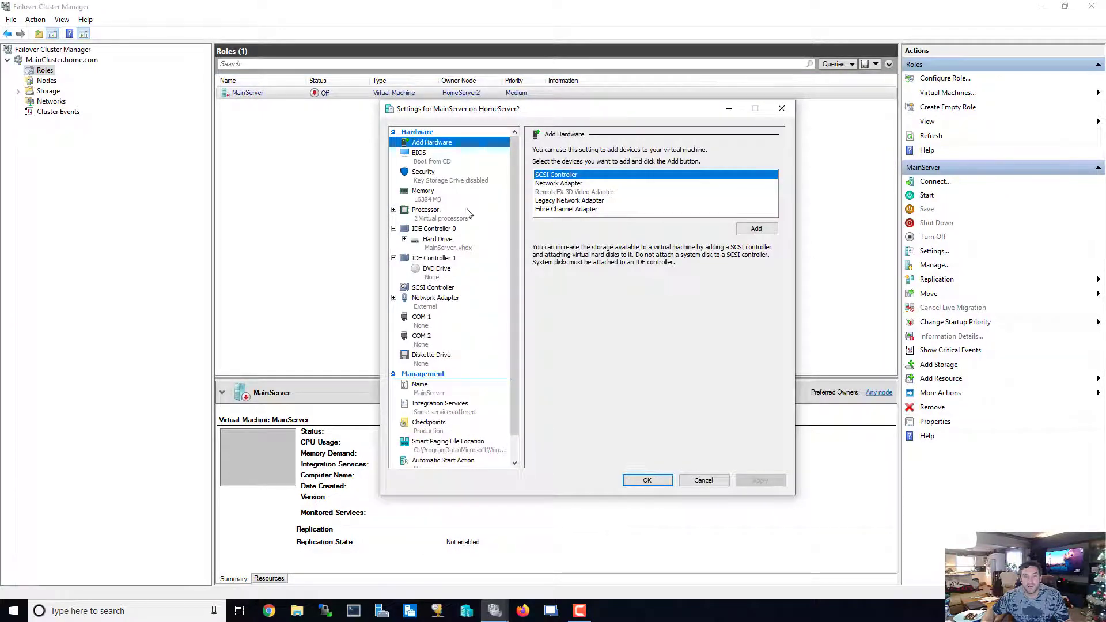
{"action": "left_click", "coordinate": [437, 272]}
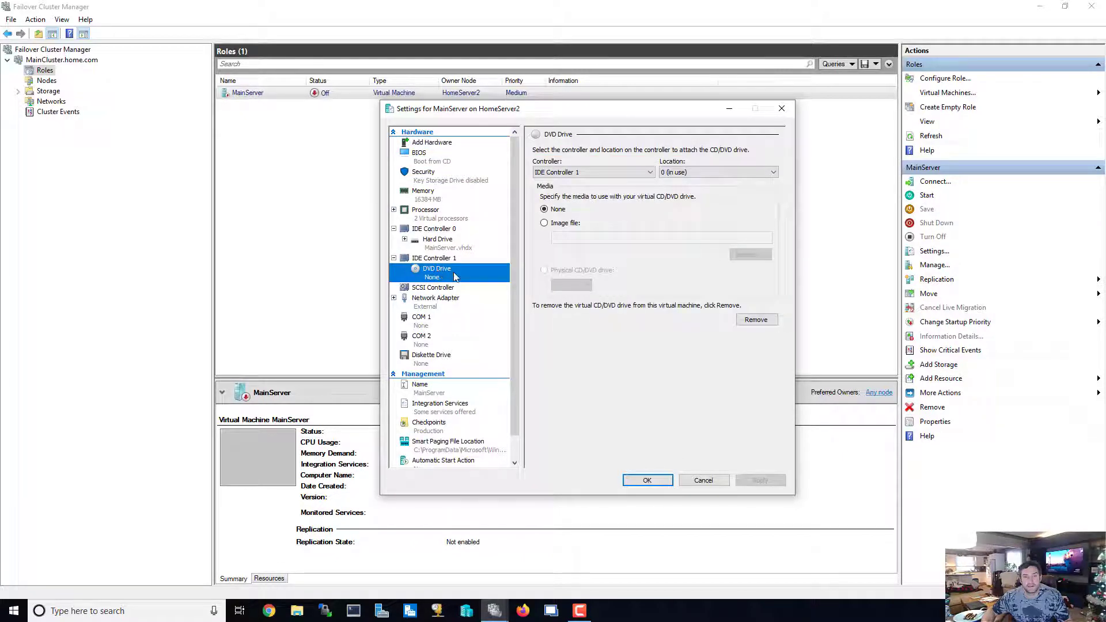
{"action": "left_click", "coordinate": [564, 229]}
{"action": "left_click", "coordinate": [755, 258]}
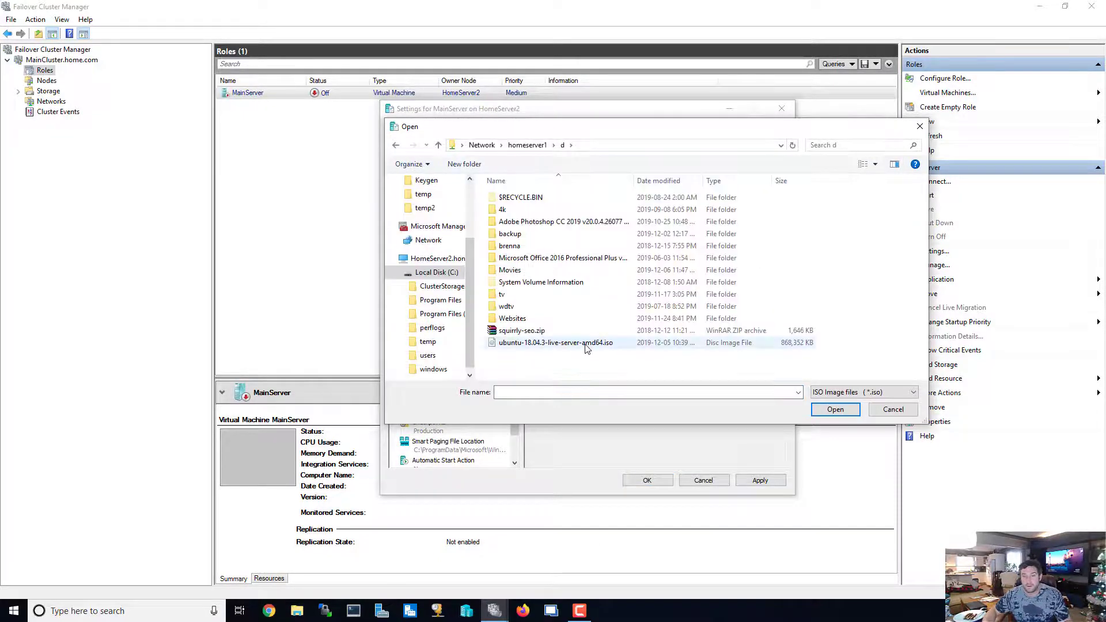
{"action": "left_click", "coordinate": [586, 344]}
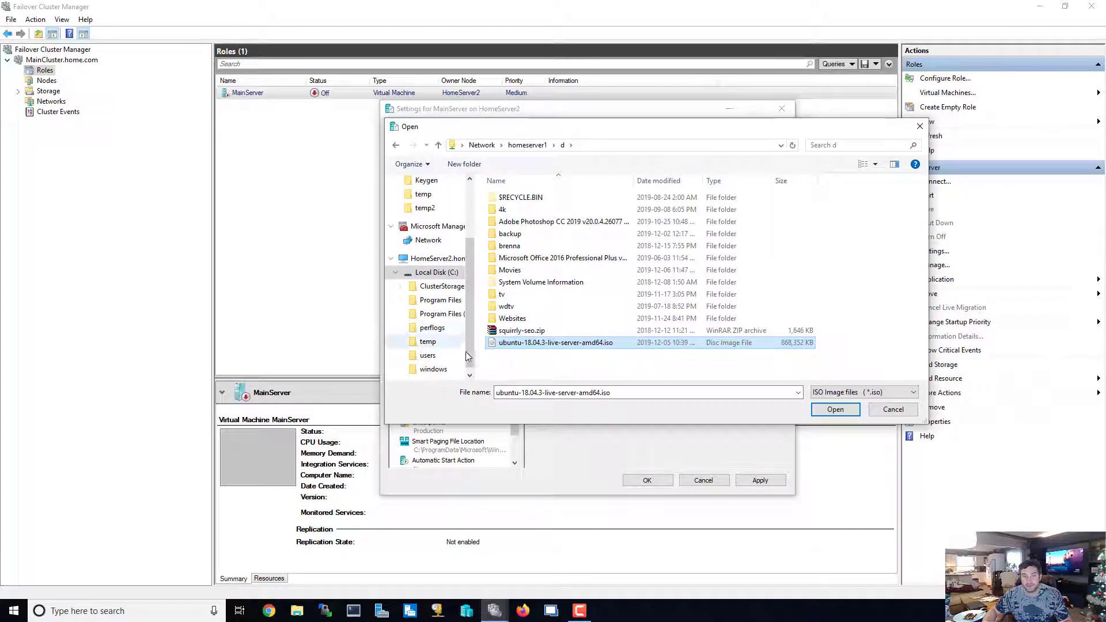
{"action": "key", "text": "Return"}
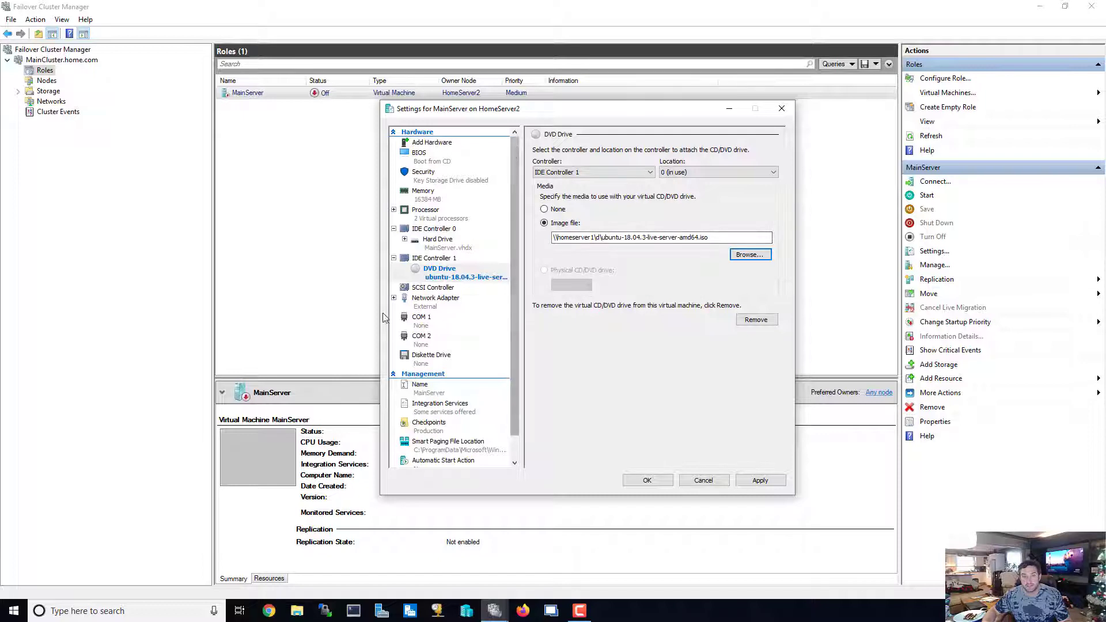
{"action": "left_click", "coordinate": [771, 481]}
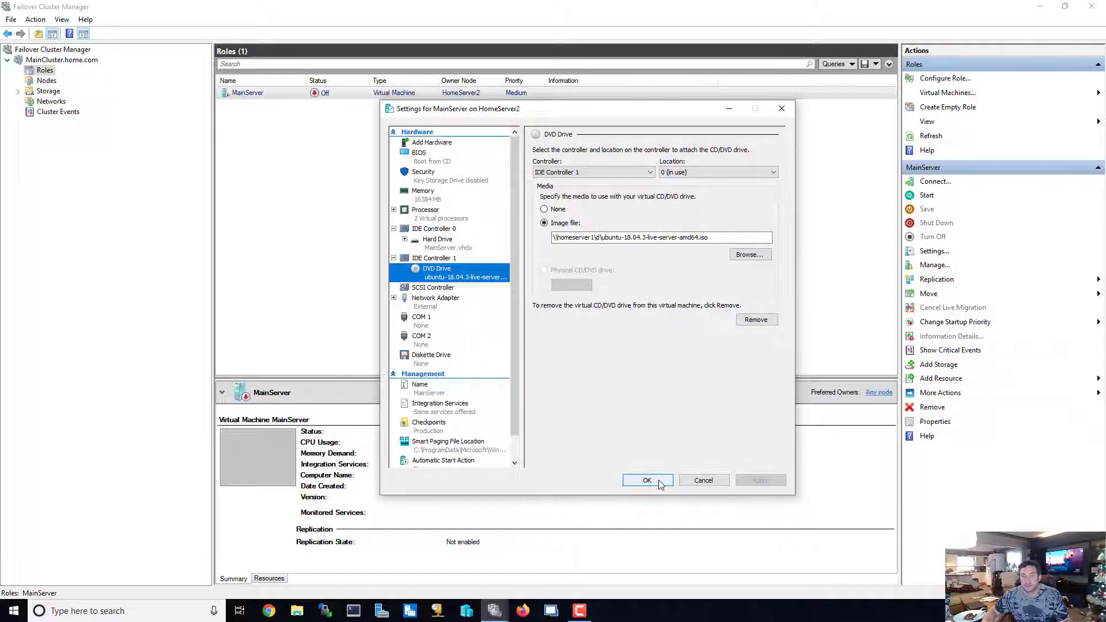
{"action": "left_click", "coordinate": [660, 485]}
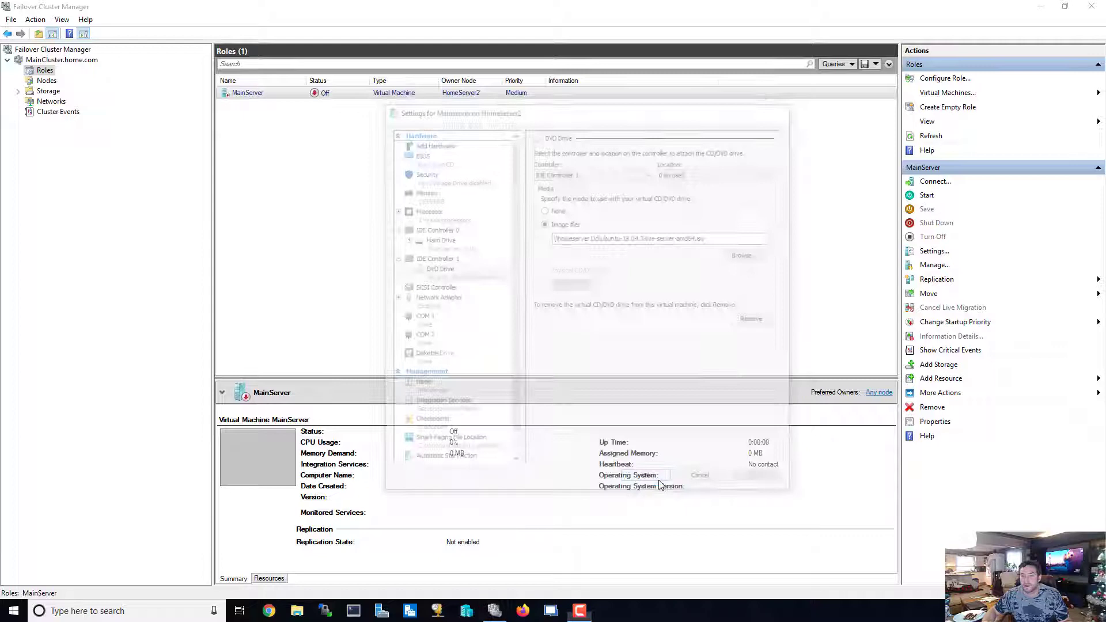
- Start the MainServer virtual machine and connect to its console
{"action": "right_click", "coordinate": [295, 97]}
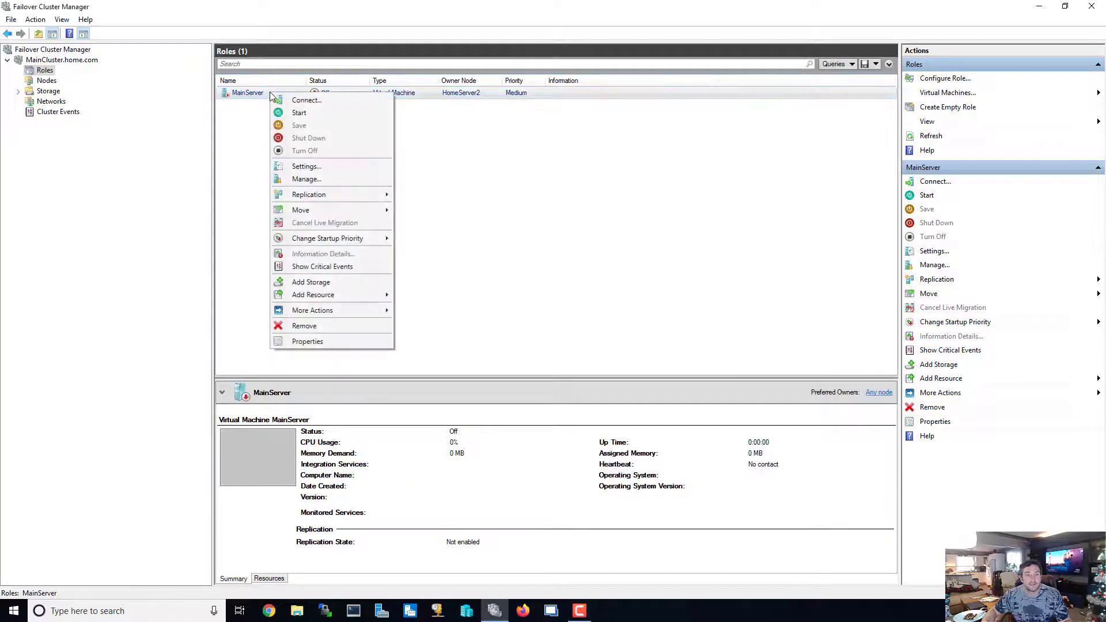
{"action": "left_click", "coordinate": [299, 113]}
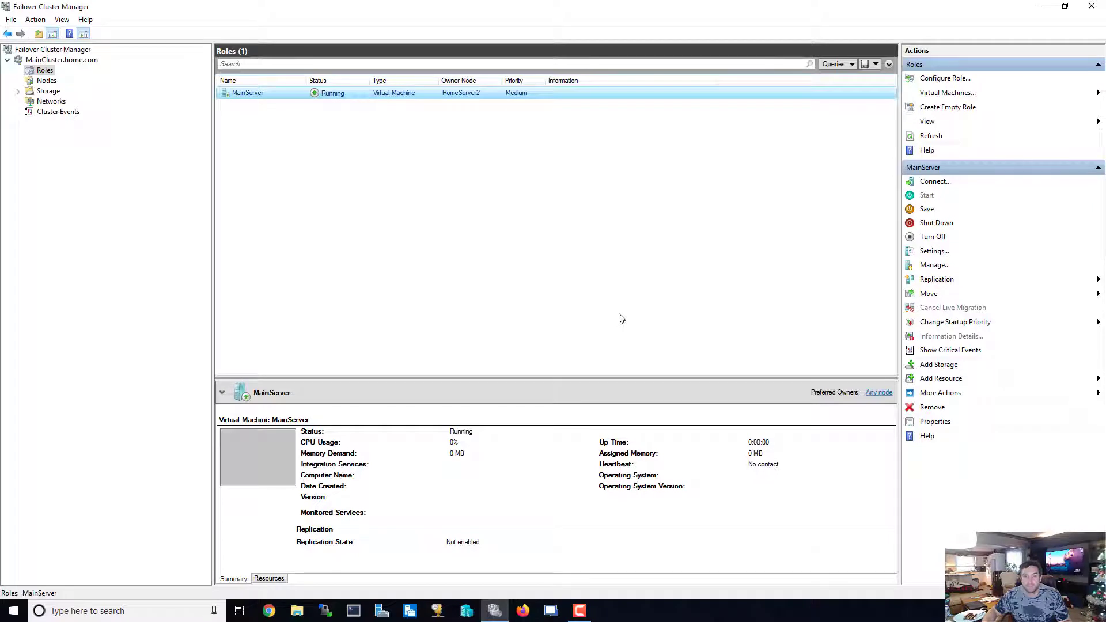
{"action": "left_click", "coordinate": [283, 467]}
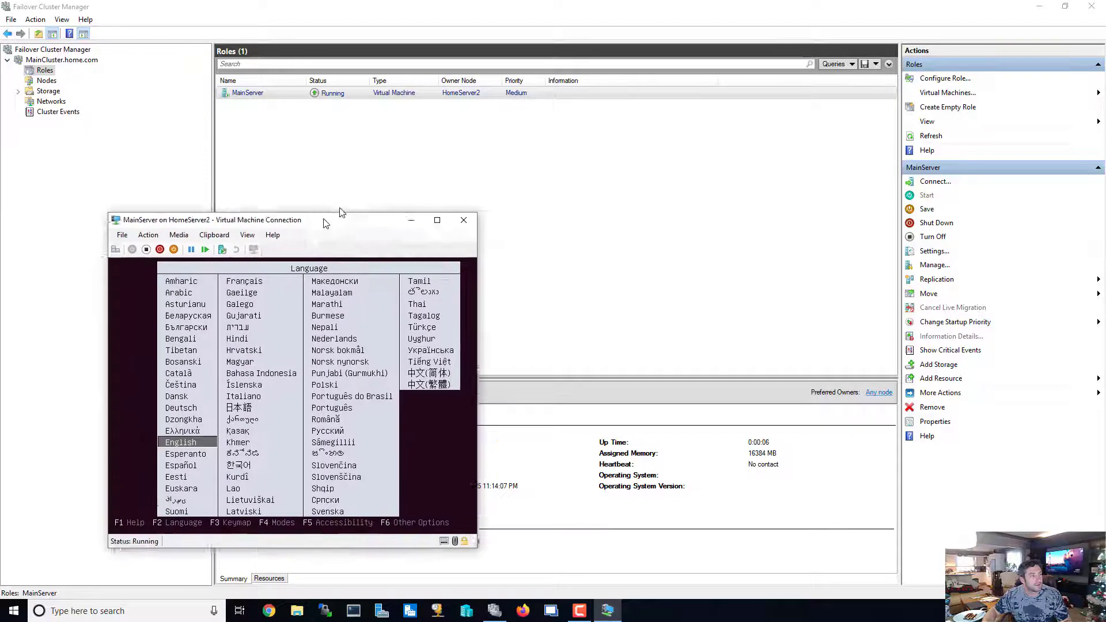
- Reposition the console window and choose English at the Ubuntu boot menu
{"action": "left_click_drag", "start_coordinate": [328, 217], "coordinate": [434, 148]}
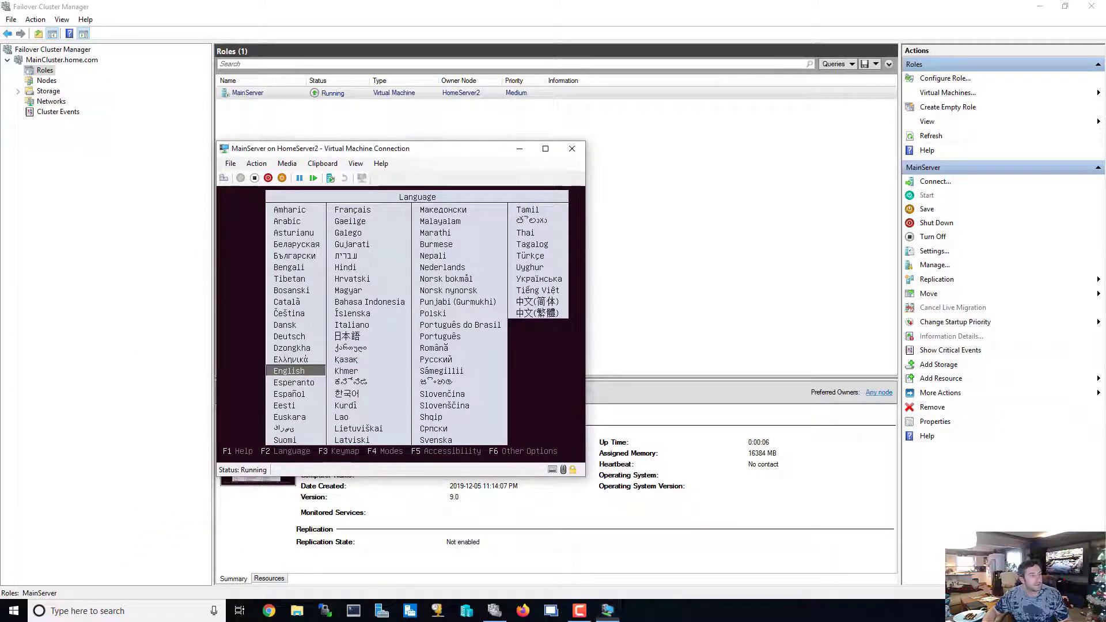
{"action": "left_click_drag", "start_coordinate": [434, 152], "coordinate": [542, 149]}
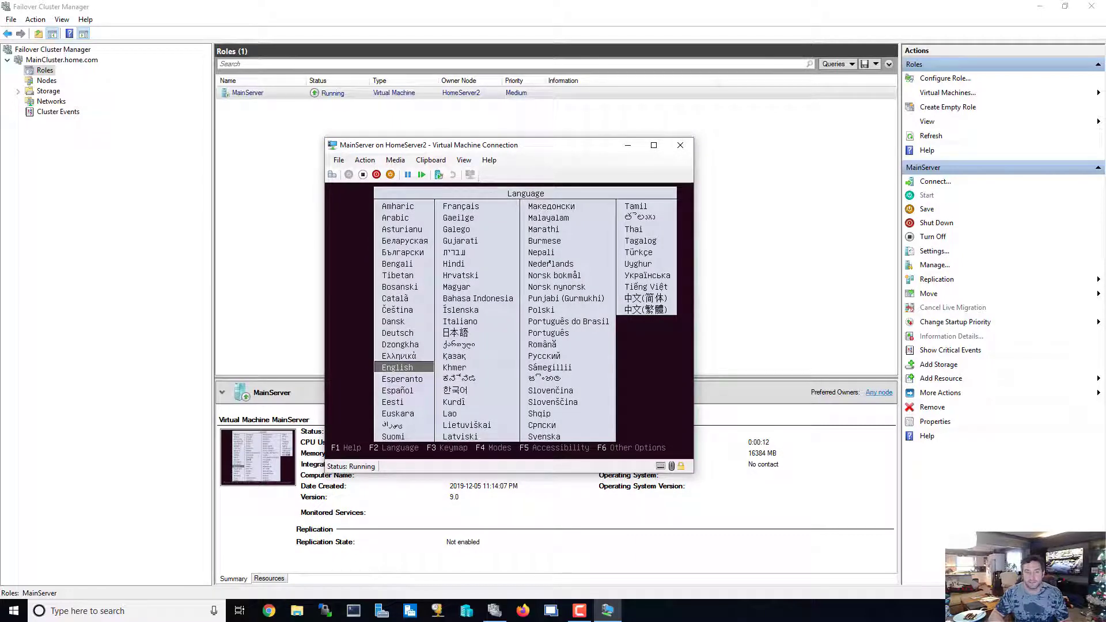
{"action": "key", "text": "Down"}
{"action": "key", "text": "Up"}
{"action": "key", "text": "Return"}
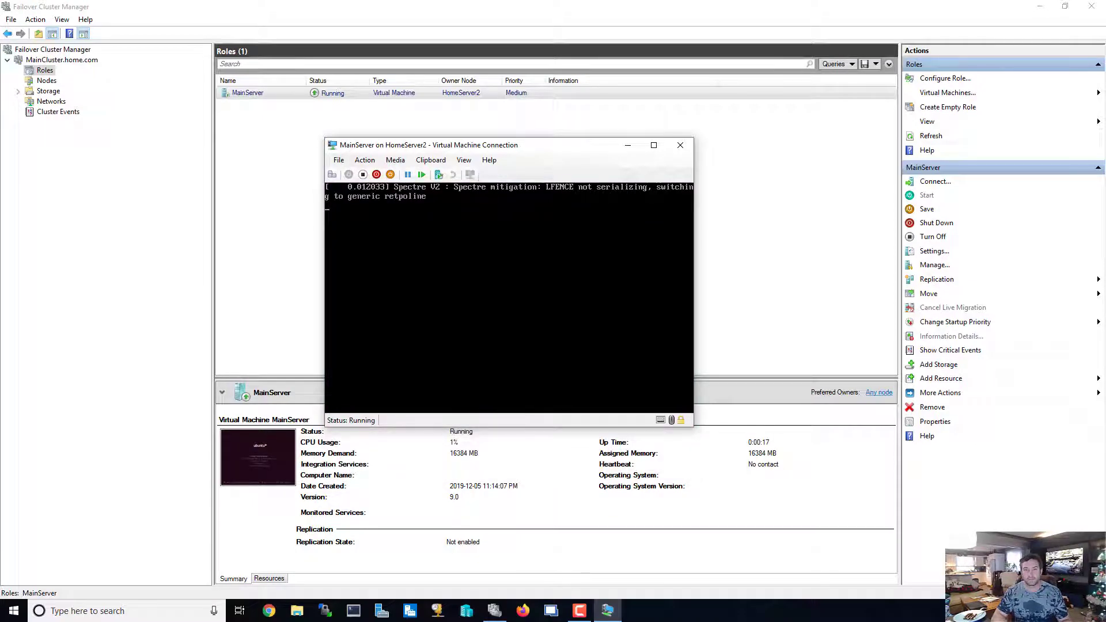
- Switch MainServer's console to full screen and let the installer's language screen load
{"action": "left_click", "coordinate": [654, 144]}
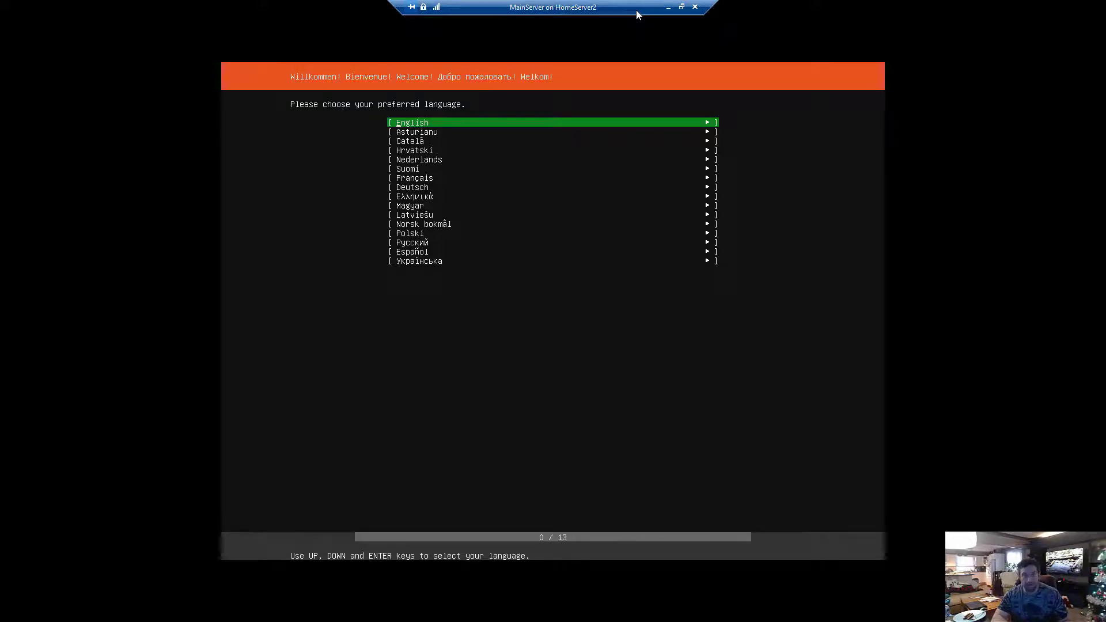
{"action": "key", "text": "Return"}
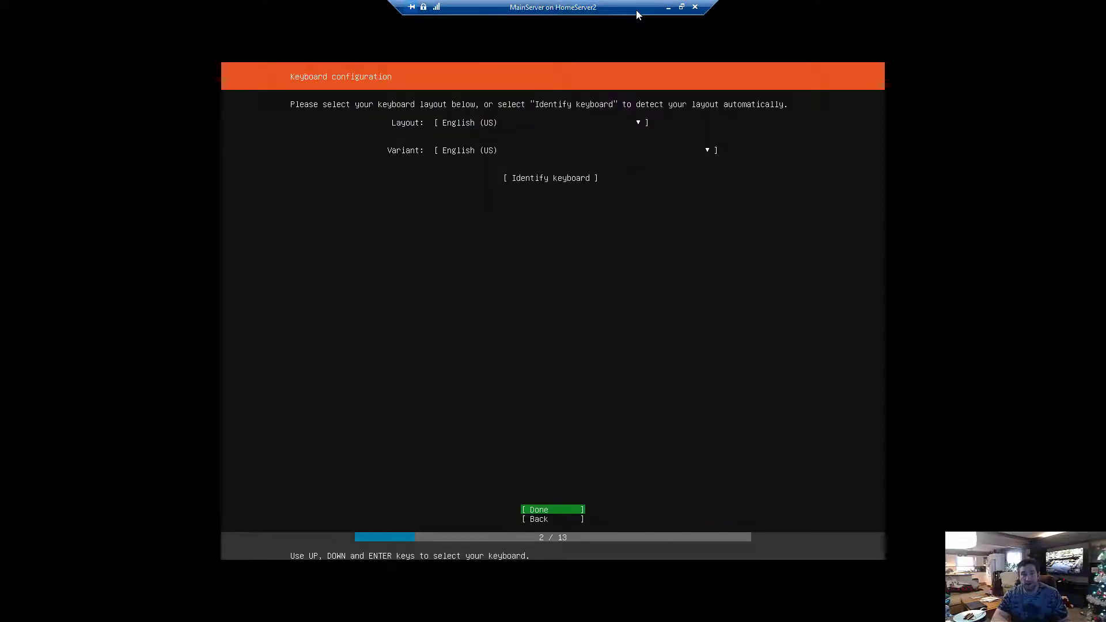
{"action": "key", "text": "Return"}
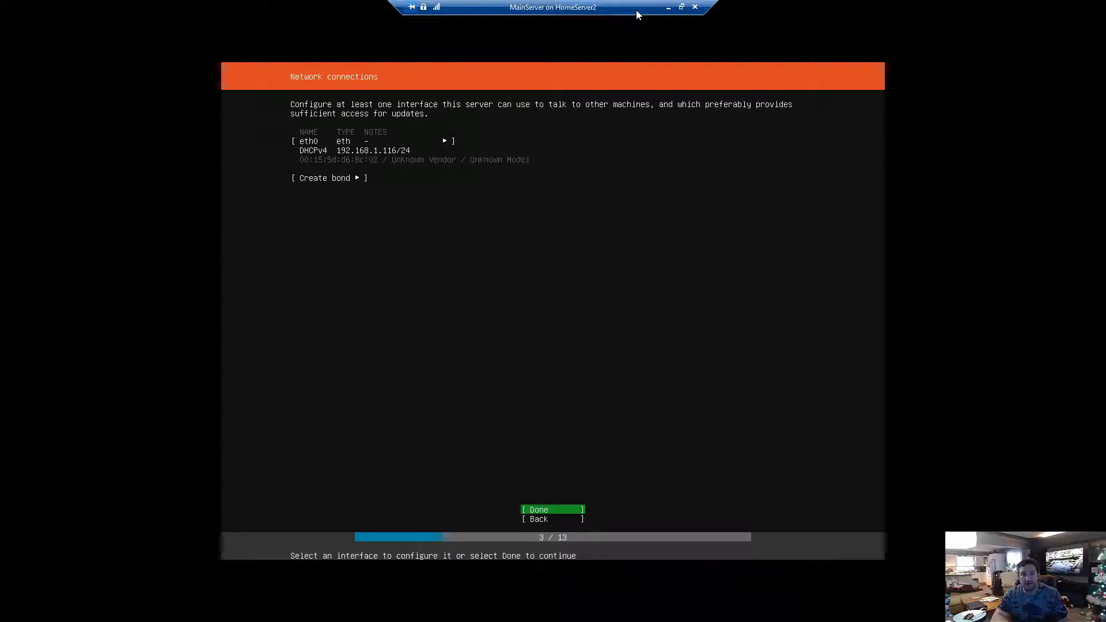
{"action": "key", "text": "Down"}
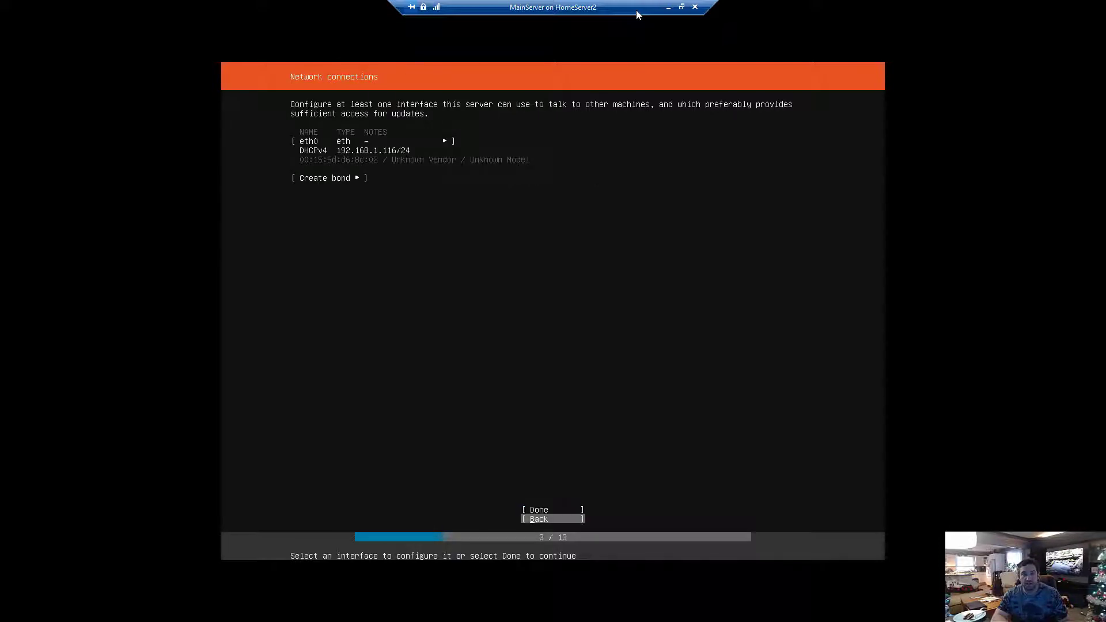
{"action": "key", "text": "Up"}
{"action": "key", "text": "Up"}
{"action": "key", "text": "Up"}
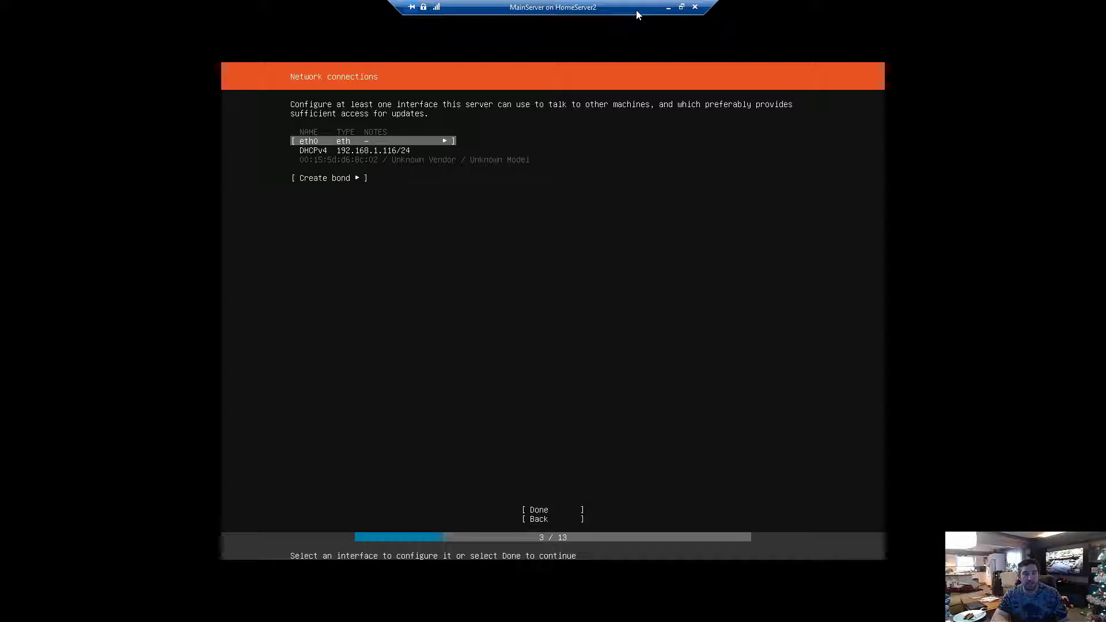
{"action": "key", "text": "Down"}
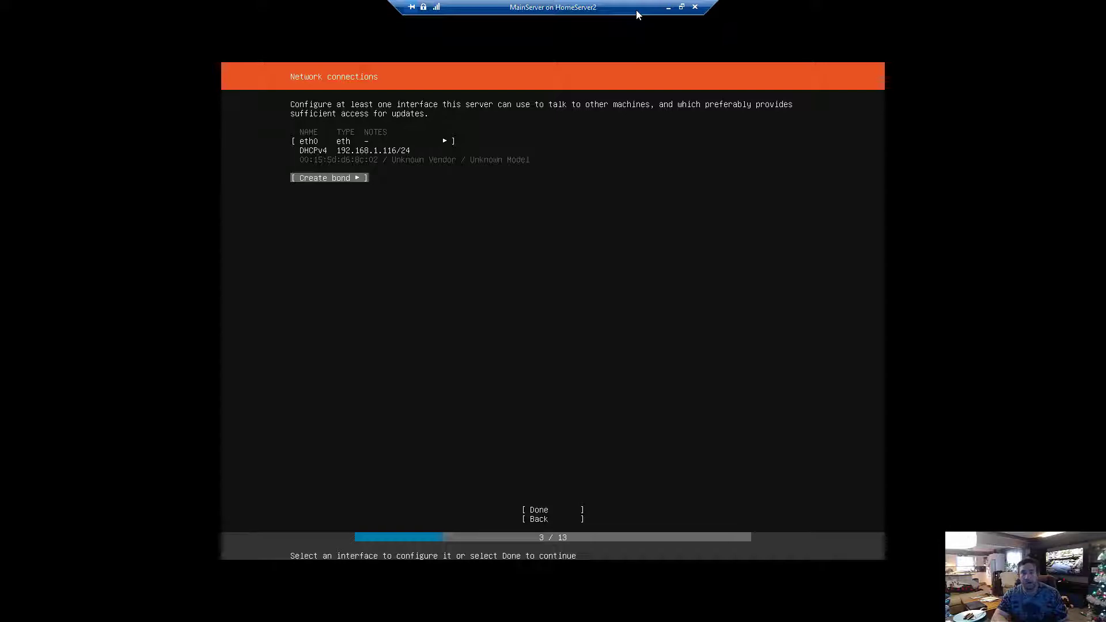
{"action": "key", "text": "Down"}
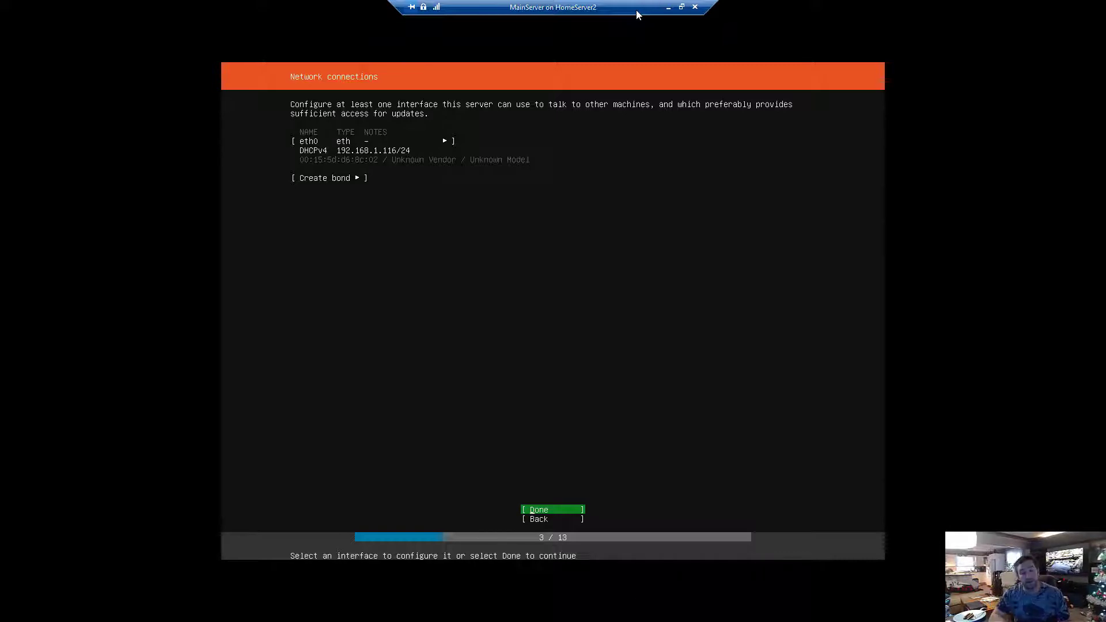
- Accept the network configuration, leave the proxy empty and keep the default archive mirror
{"action": "key", "text": "Return"}
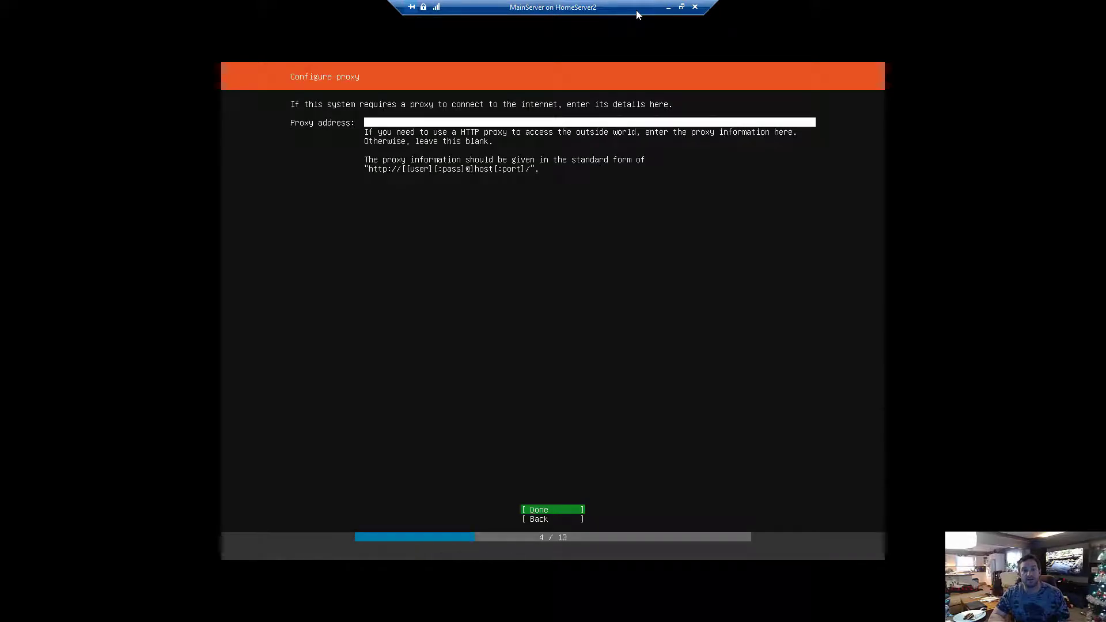
{"action": "key", "text": "Return"}
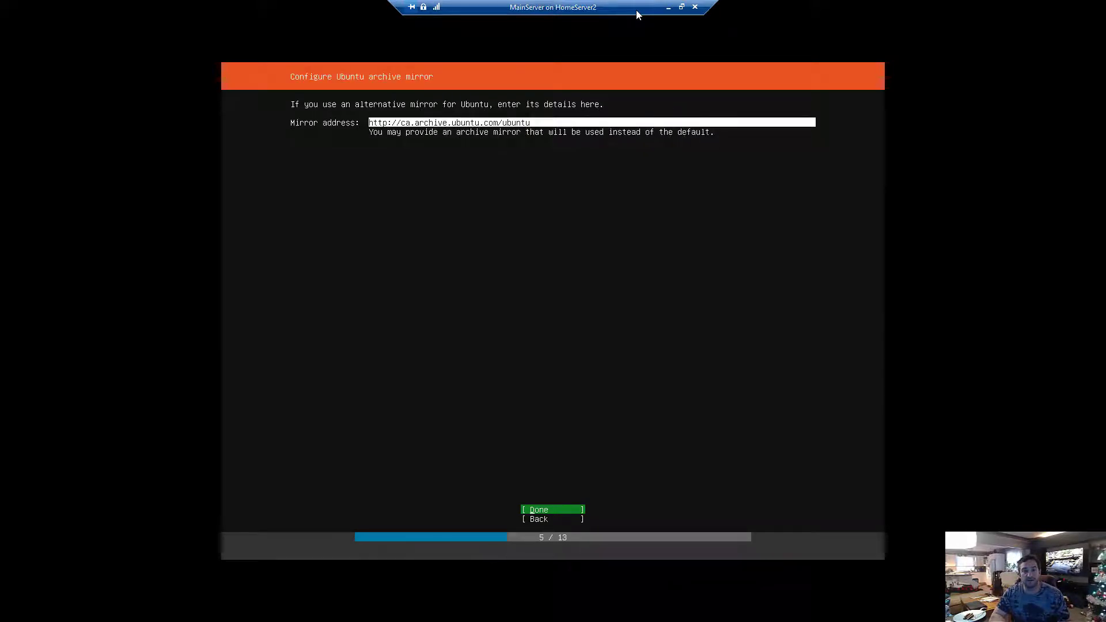
{"action": "key", "text": "Return"}
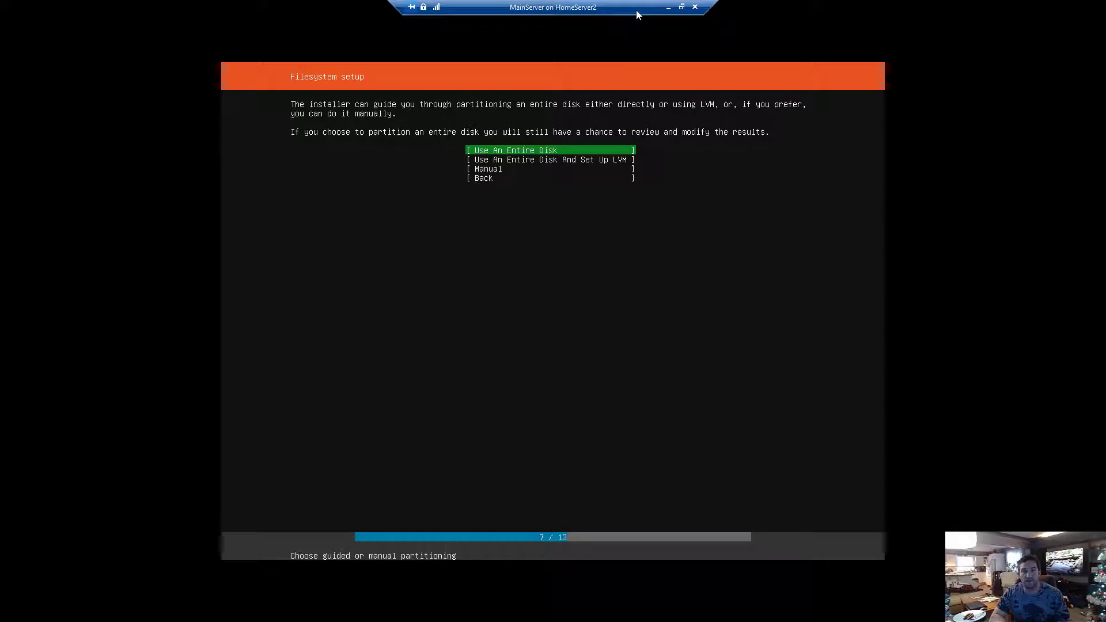
- Use the entire 1.562T disk with the proposed ext4 layout and continue past the data-loss warning
{"action": "key", "text": "Return"}
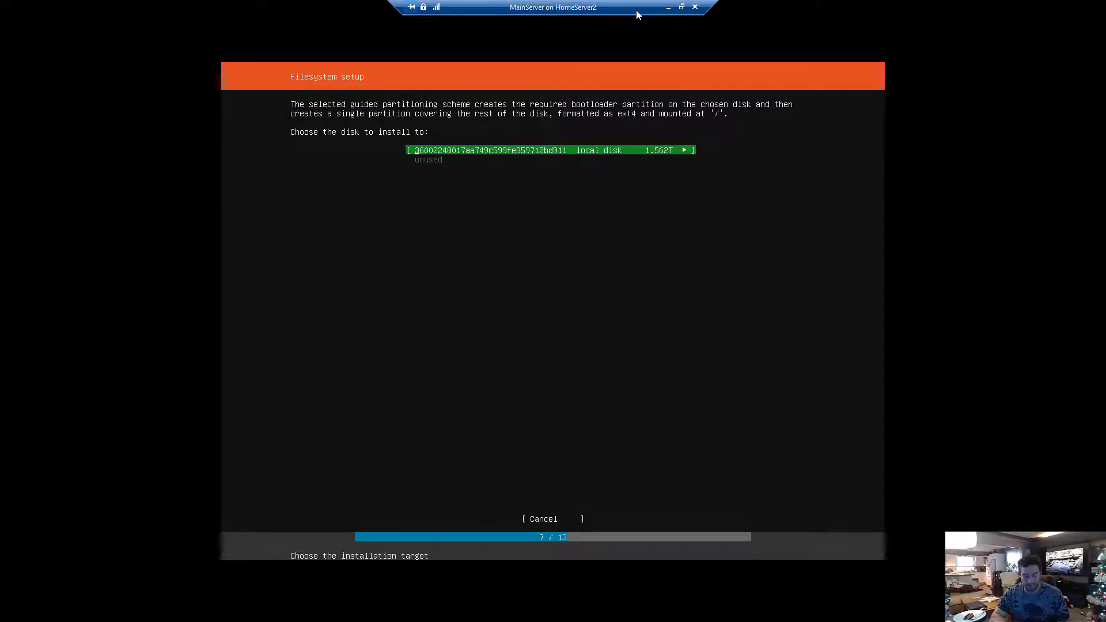
{"action": "key", "text": "Return"}
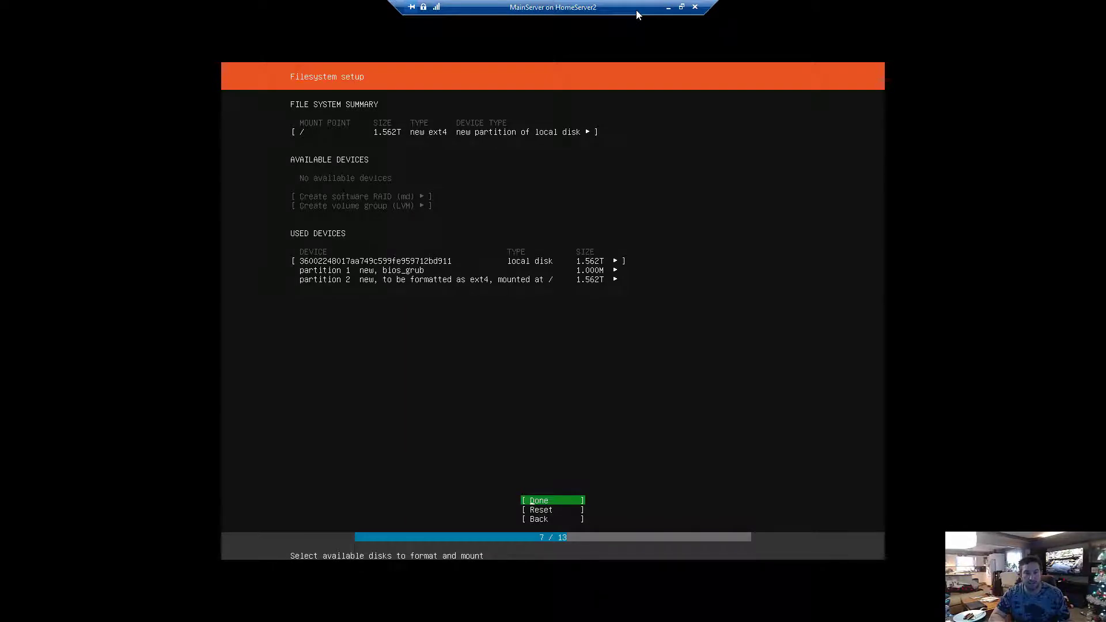
{"action": "key", "text": "Return"}
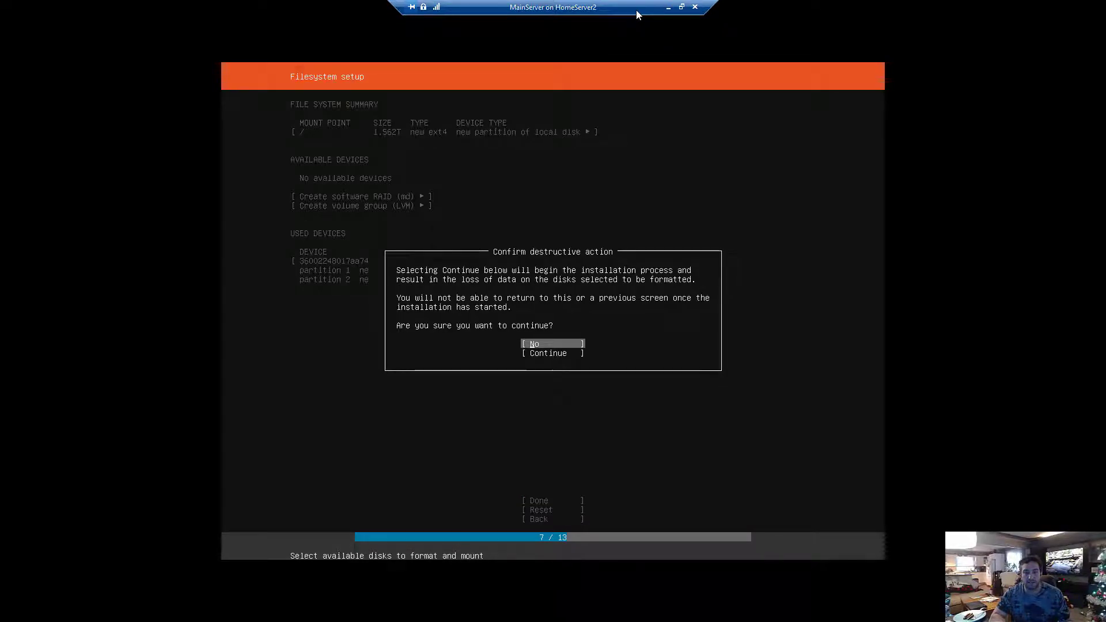
{"action": "key", "text": "Down"}
- Confirm the install, then enter the user's full name and server name camrosewebservices
{"action": "key", "text": "Return"}
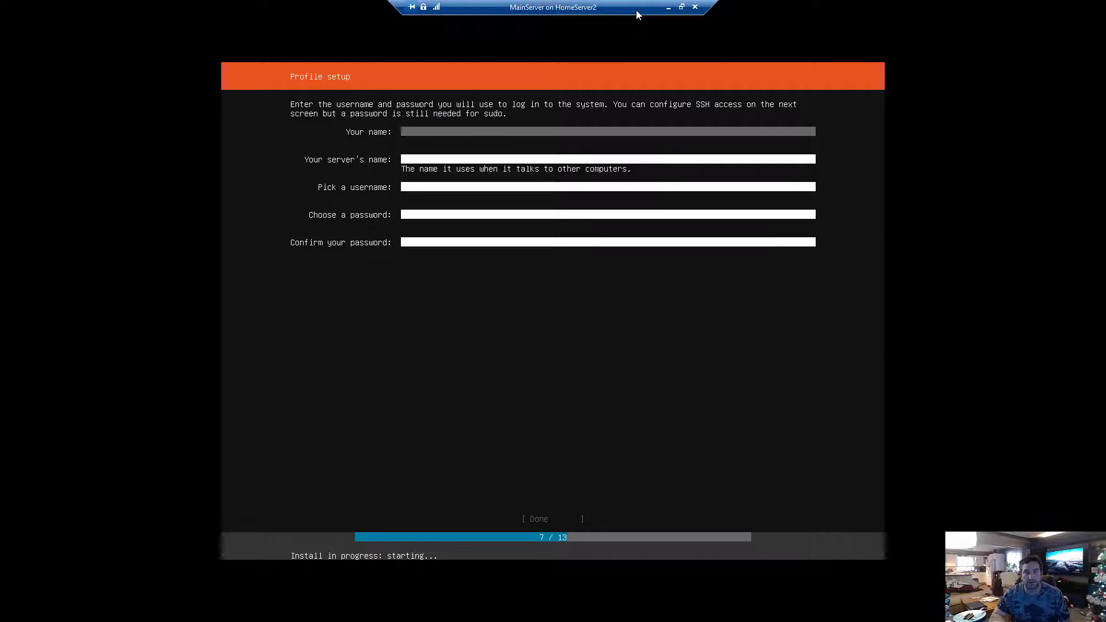
{"action": "type", "text": "PhilippOe"}
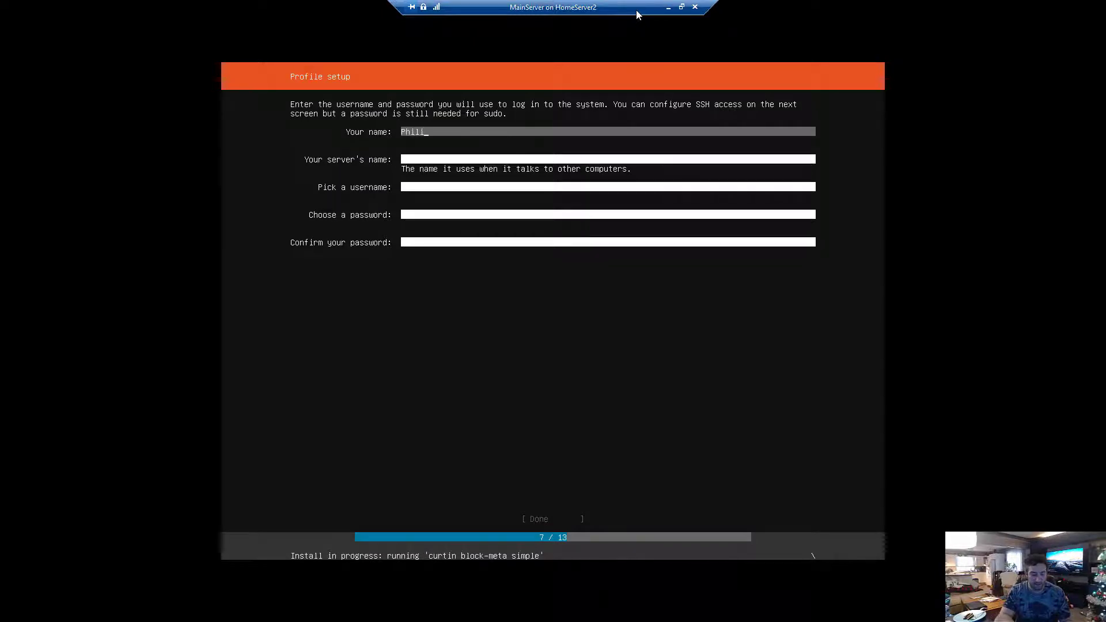
{"action": "key", "text": "BackSpace"}
{"action": "key", "text": "BackSpace"}
{"action": "type", "text": "e A"}
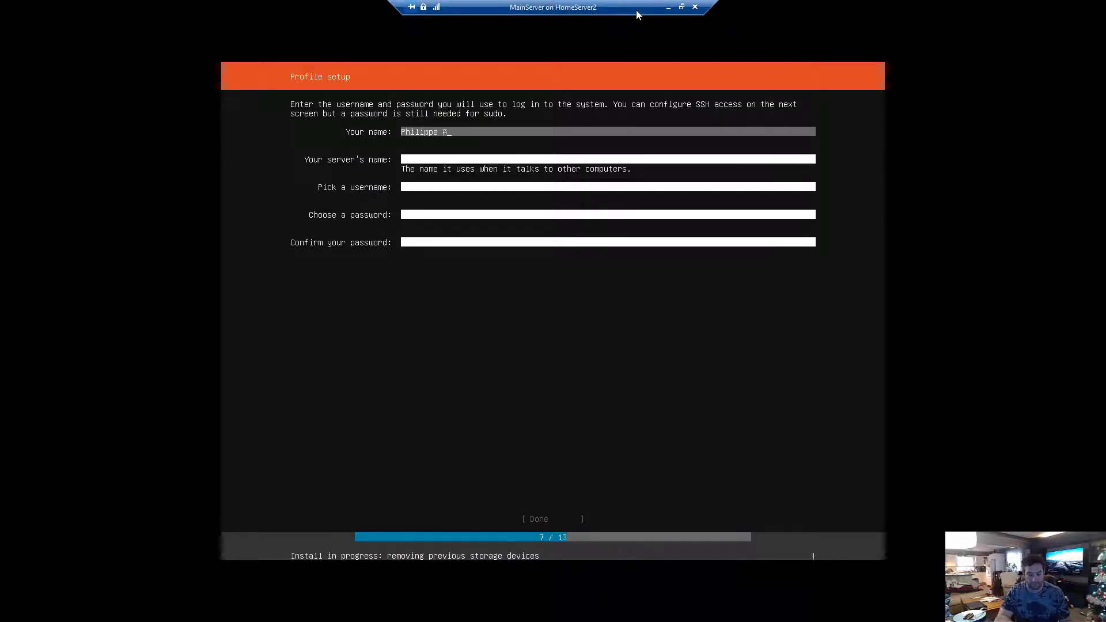
{"action": "type", "text": "llaire"}
{"action": "key", "text": "Tab"}
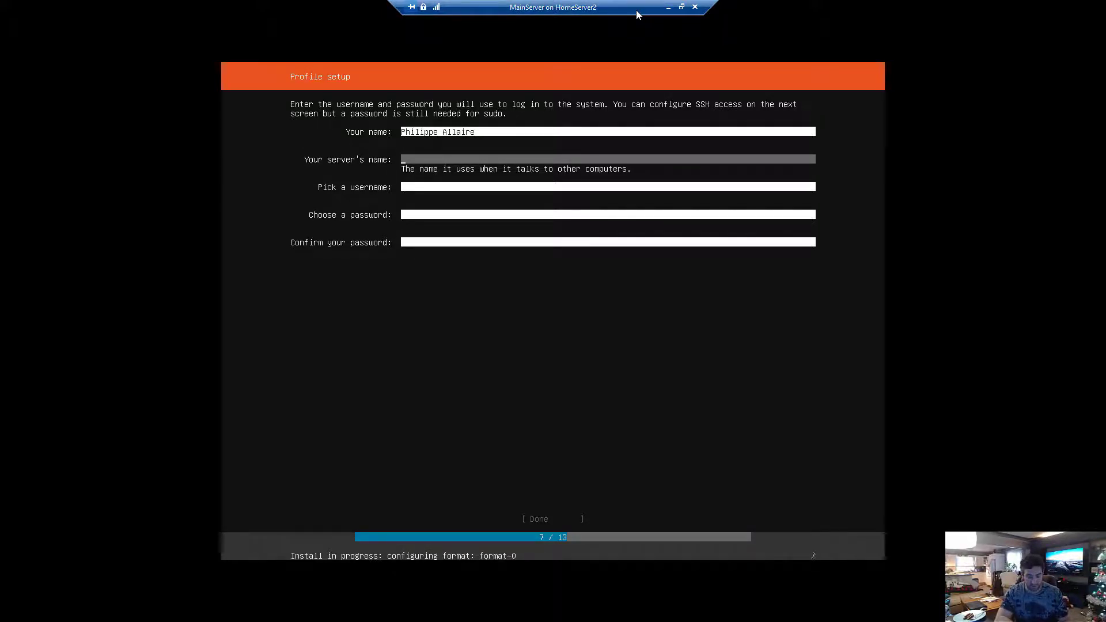
{"action": "type", "text": "amro"}
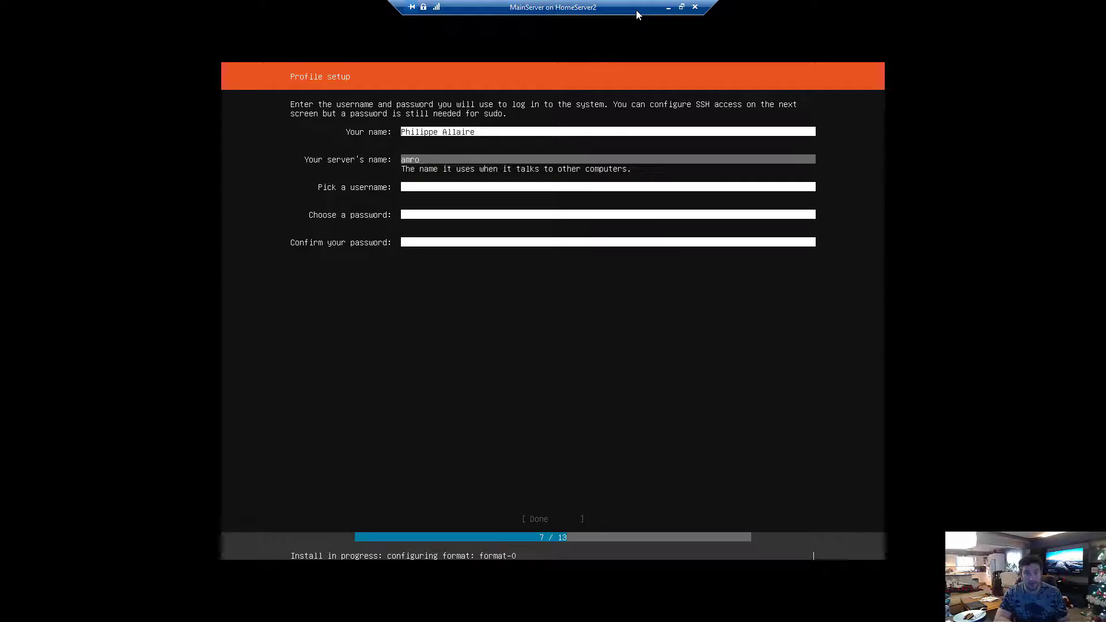
{"action": "key", "text": "BackSpace"}
{"action": "key", "text": "BackSpace"}
{"action": "key", "text": "BackSpace"}
{"action": "key", "text": "BackSpace"}
{"action": "key", "text": "BackSpace"}
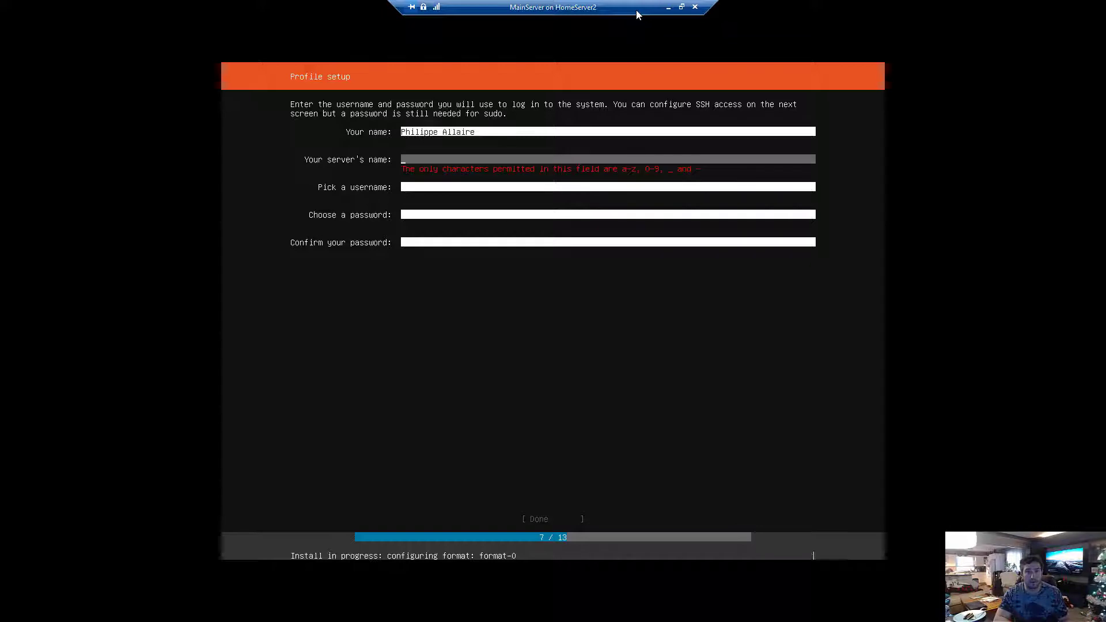
{"action": "type", "text": "c"}
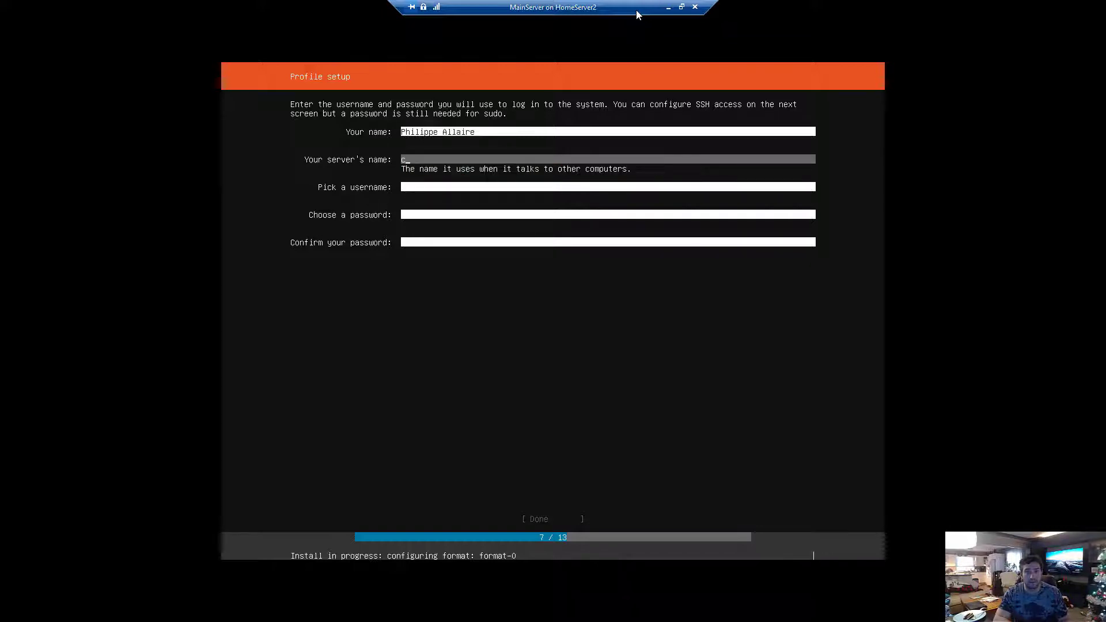
{"action": "type", "text": "amrosewebservices"}
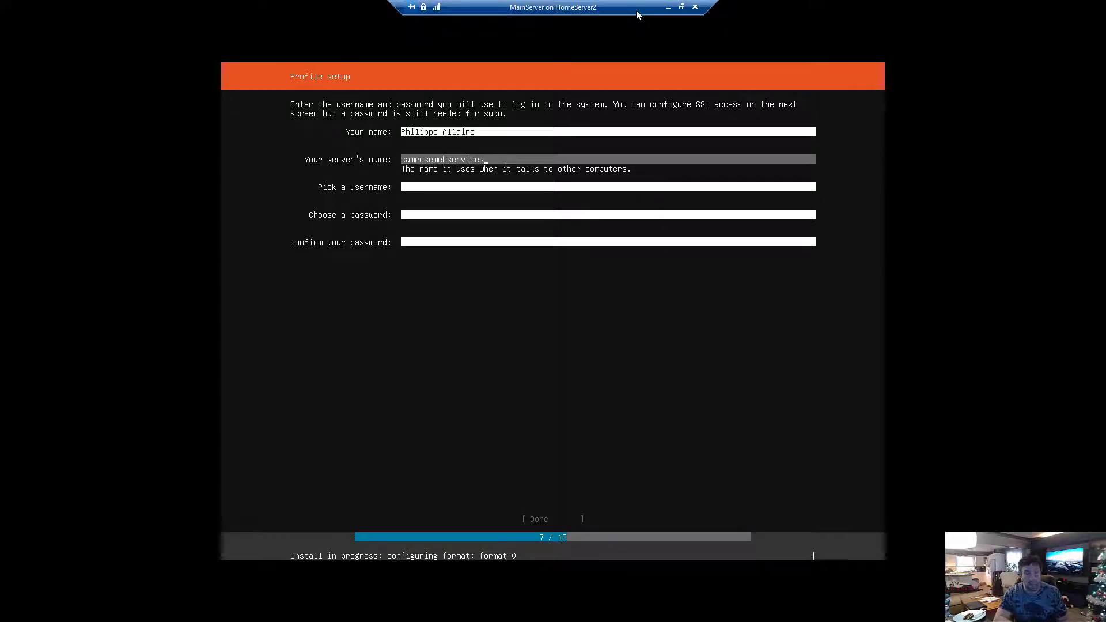
- Enter the login username and type the account password twice
{"action": "key", "text": "Tab"}
{"action": "type", "text": "bl"}
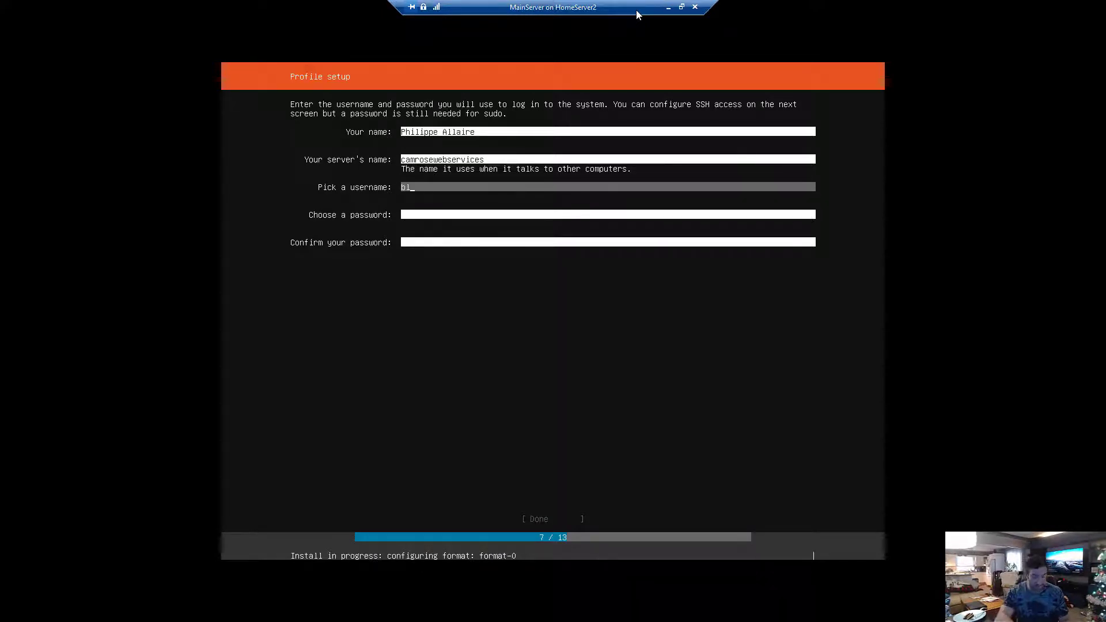
{"action": "type", "text": "untman001"}
{"action": "key", "text": "Tab"}
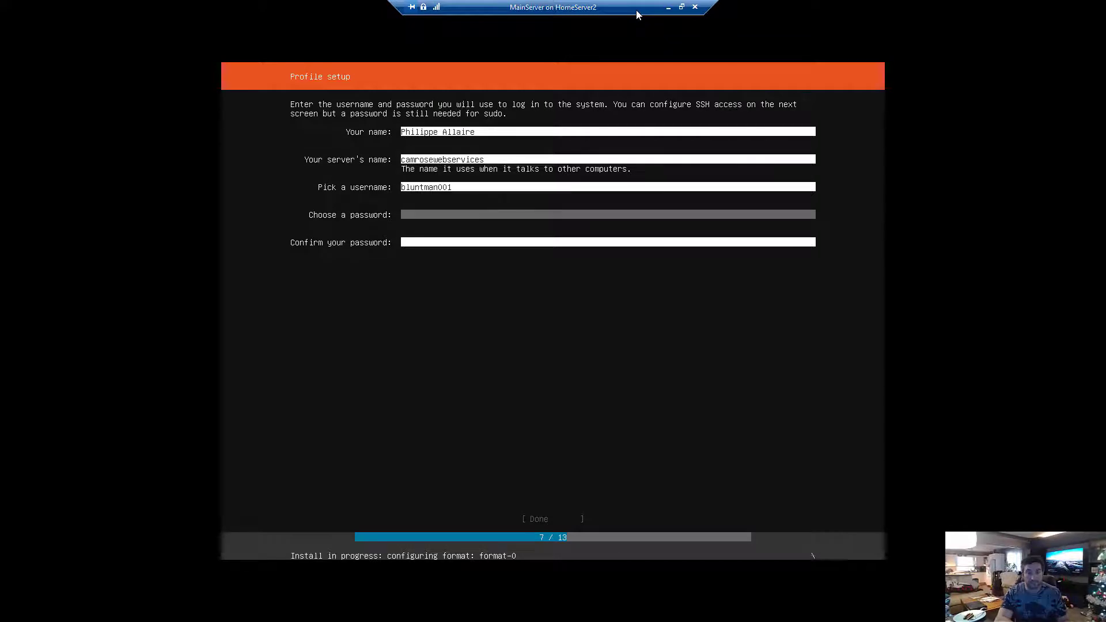
{"action": "type", "text": "********"}
{"action": "key", "text": "Tab"}
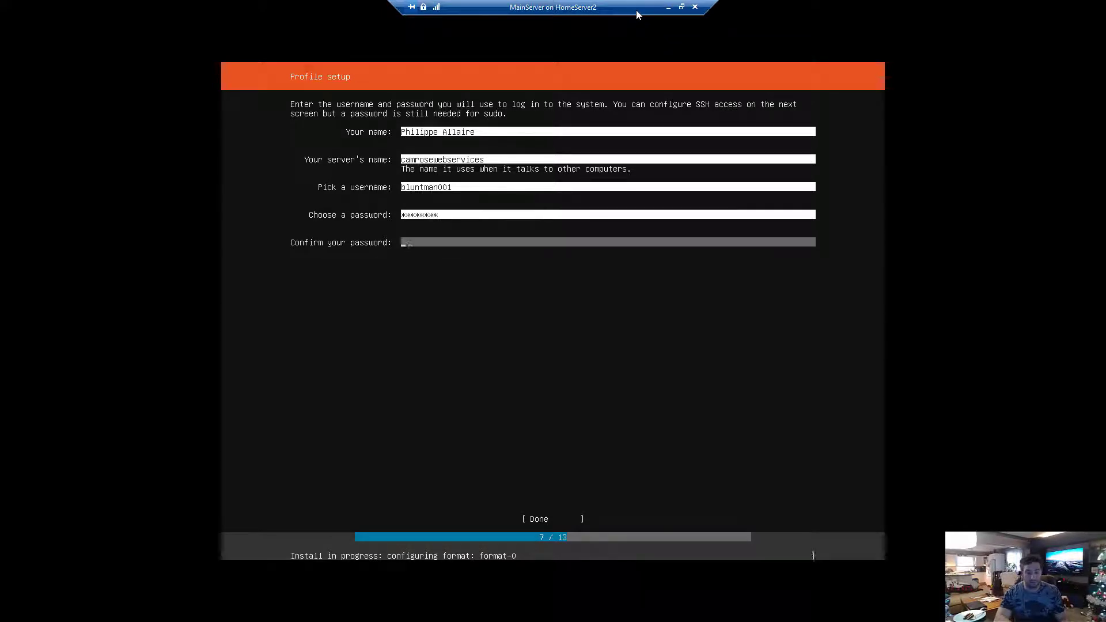
{"action": "type", "text": "********"}
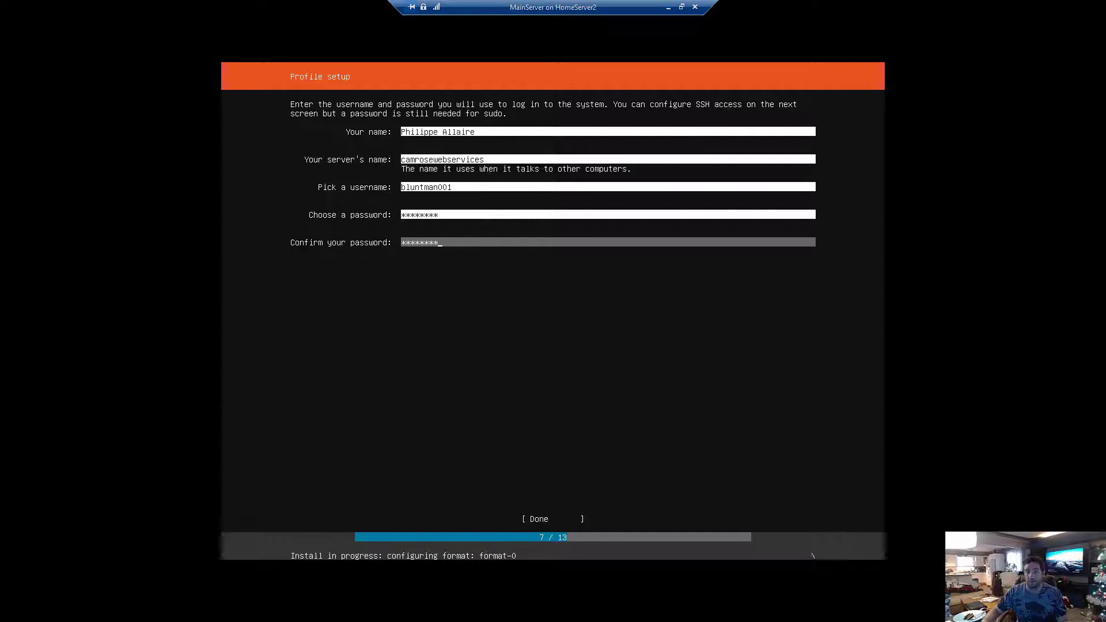
{"action": "key", "text": "Tab"}
- Submit the profile and enable OpenSSH server without importing an SSH identity
{"action": "key", "text": "Return"}
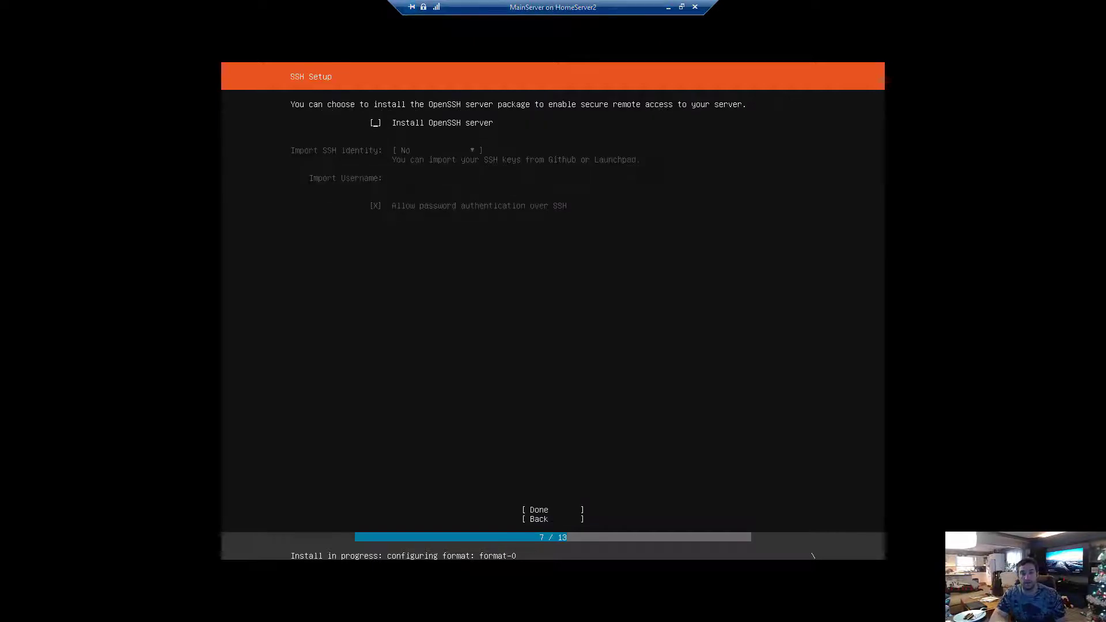
{"action": "key", "text": "space"}
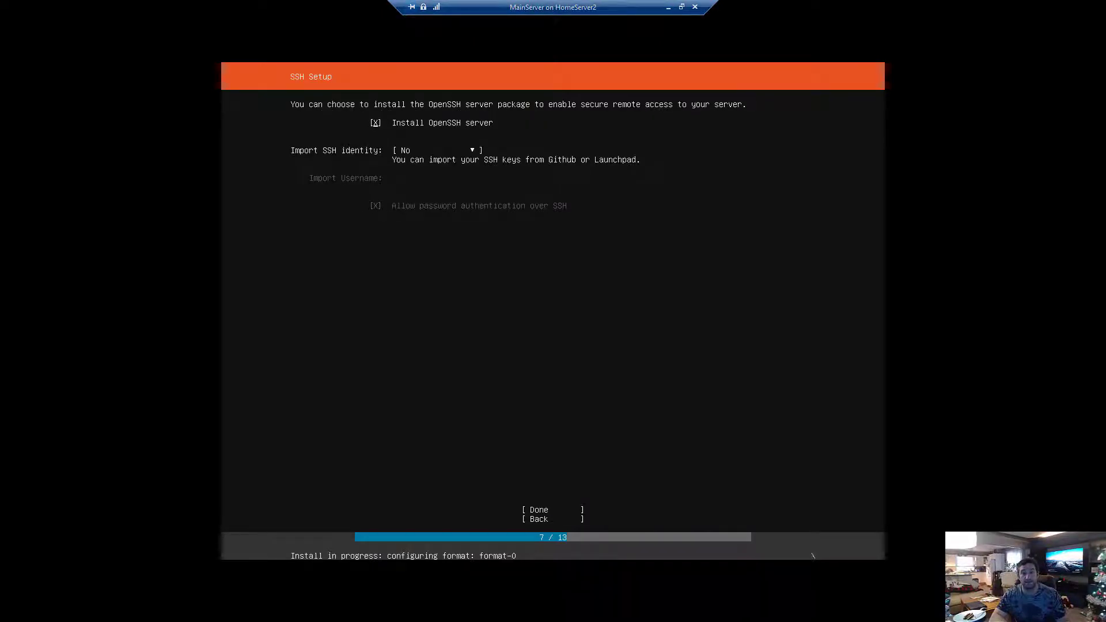
{"action": "key", "text": "Tab"}
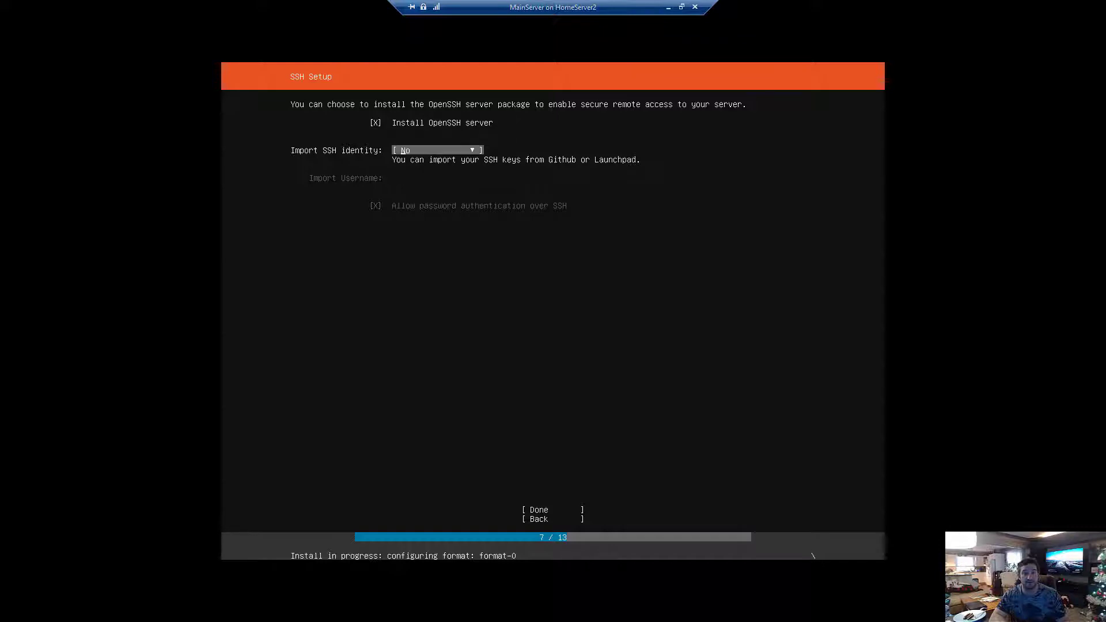
{"action": "key", "text": "Tab"}
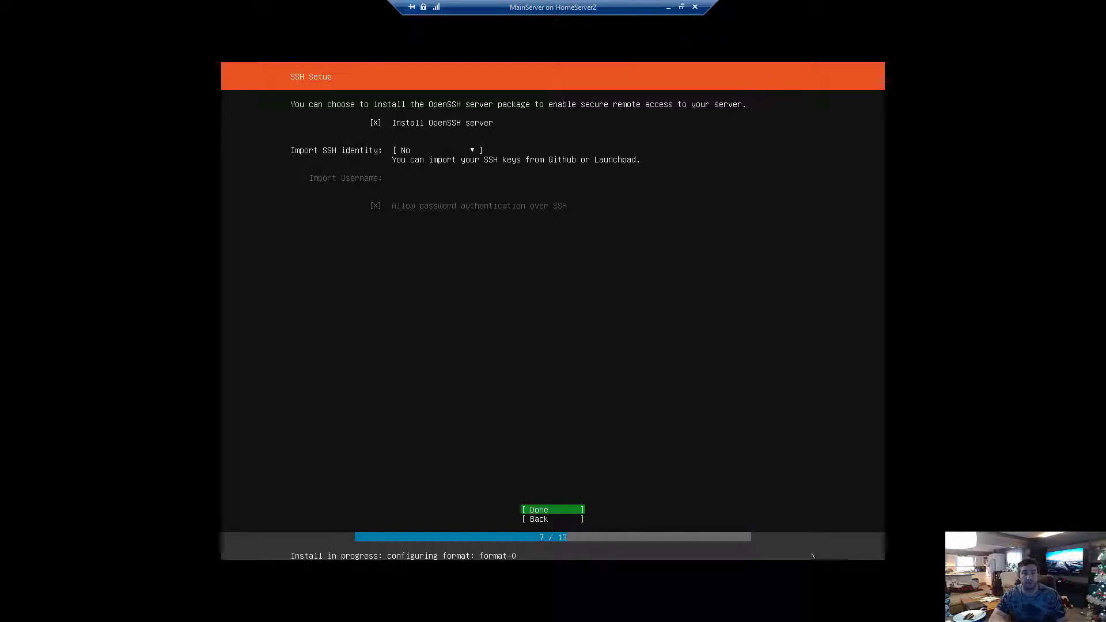
{"action": "key", "text": "Return"}
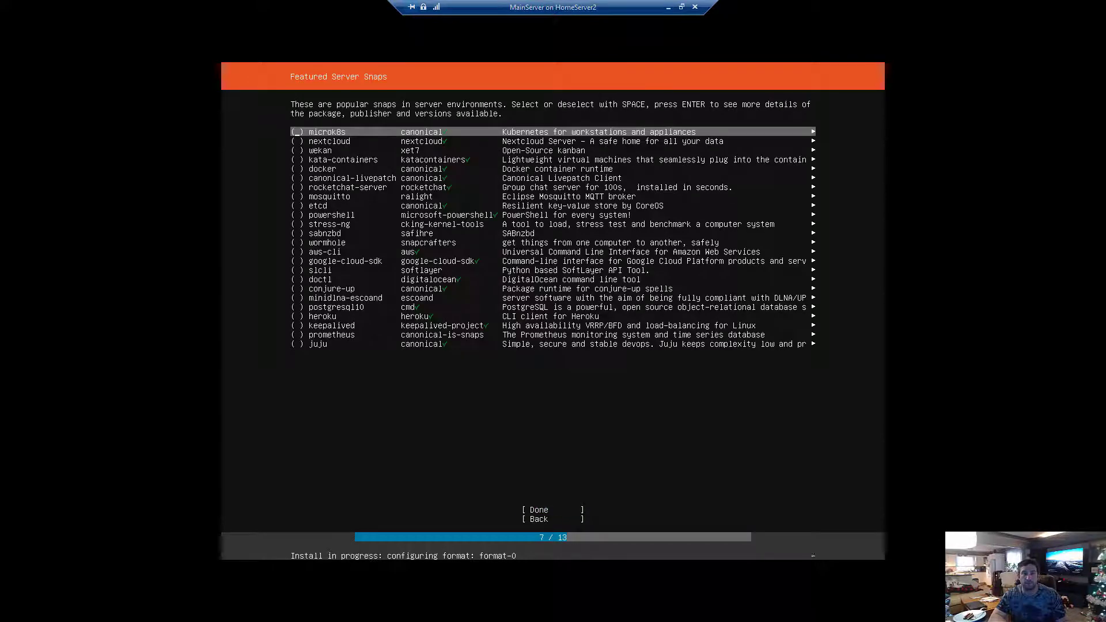
- Leave every featured server snap unselected and continue the installation
{"action": "key", "text": "Down"}
{"action": "key", "text": "Down"}
{"action": "key", "text": "Down"}
{"action": "key", "text": "Down"}
{"action": "key", "text": "Down"}
{"action": "key", "text": "Down"}
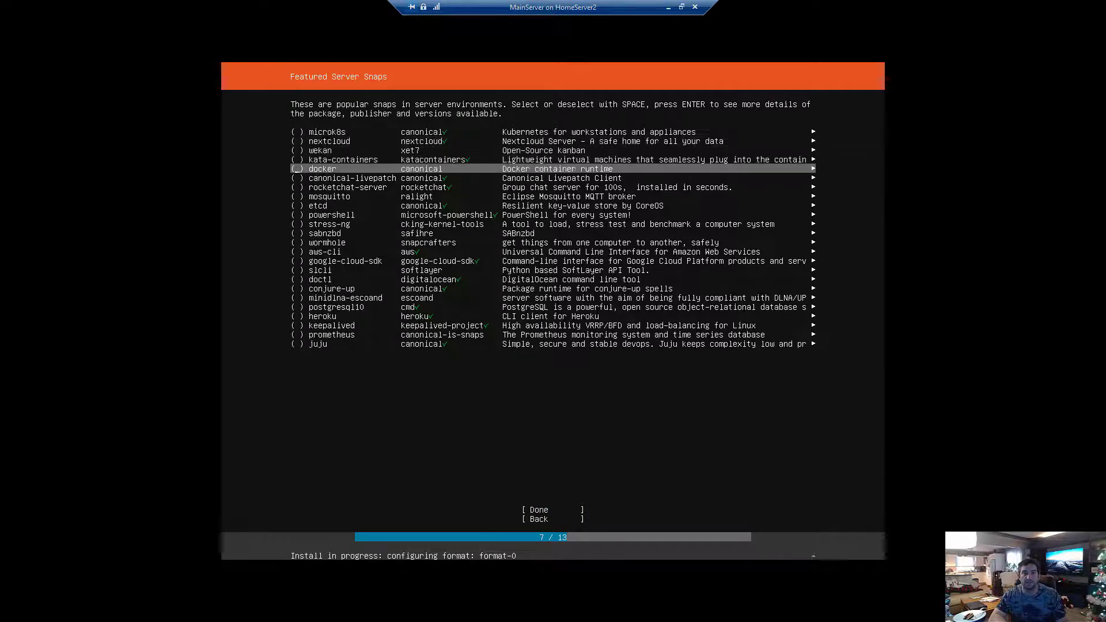
{"action": "key", "text": "Down"}
{"action": "key", "text": "Down"}
{"action": "key", "text": "Down"}
{"action": "key", "text": "Down"}
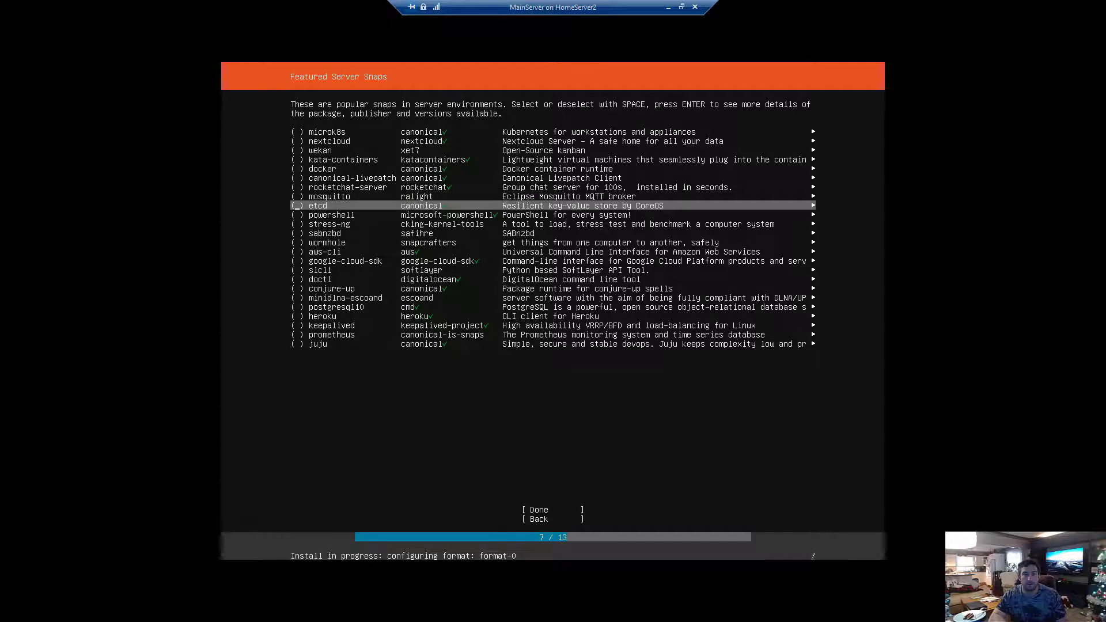
{"action": "key", "text": "Down"}
{"action": "key", "text": "Down"}
{"action": "key", "text": "Down"}
{"action": "key", "text": "Down"}
{"action": "key", "text": "Down"}
{"action": "key", "text": "Down"}
{"action": "key", "text": "Down"}
{"action": "key", "text": "Down"}
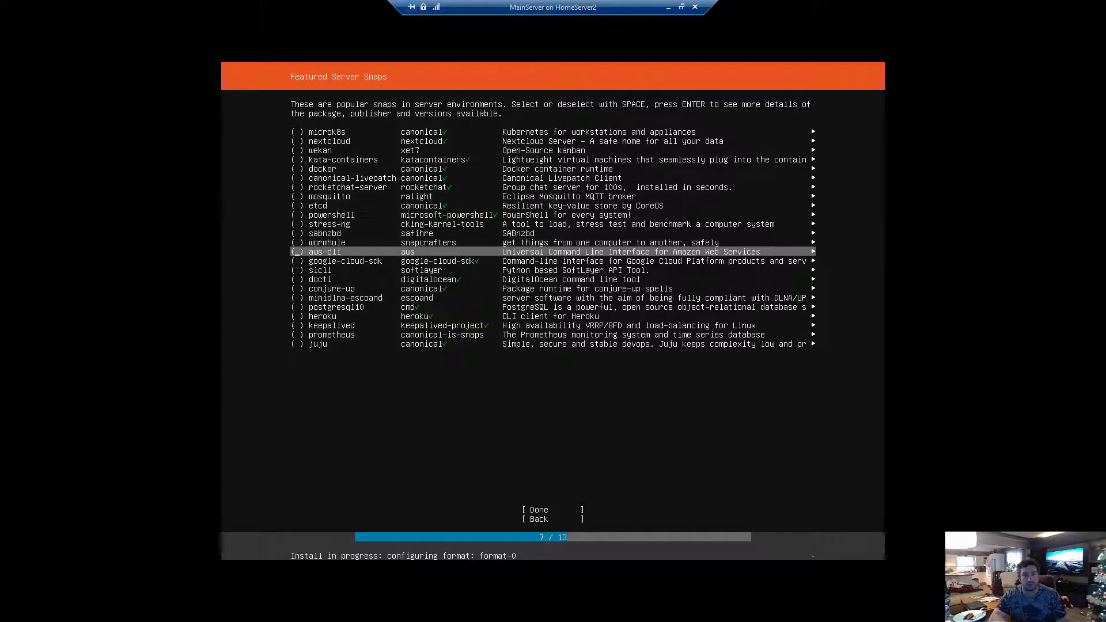
{"action": "key", "text": "Down"}
{"action": "key", "text": "Down"}
{"action": "key", "text": "Down"}
{"action": "key", "text": "Down"}
{"action": "key", "text": "Down"}
{"action": "key", "text": "Down"}
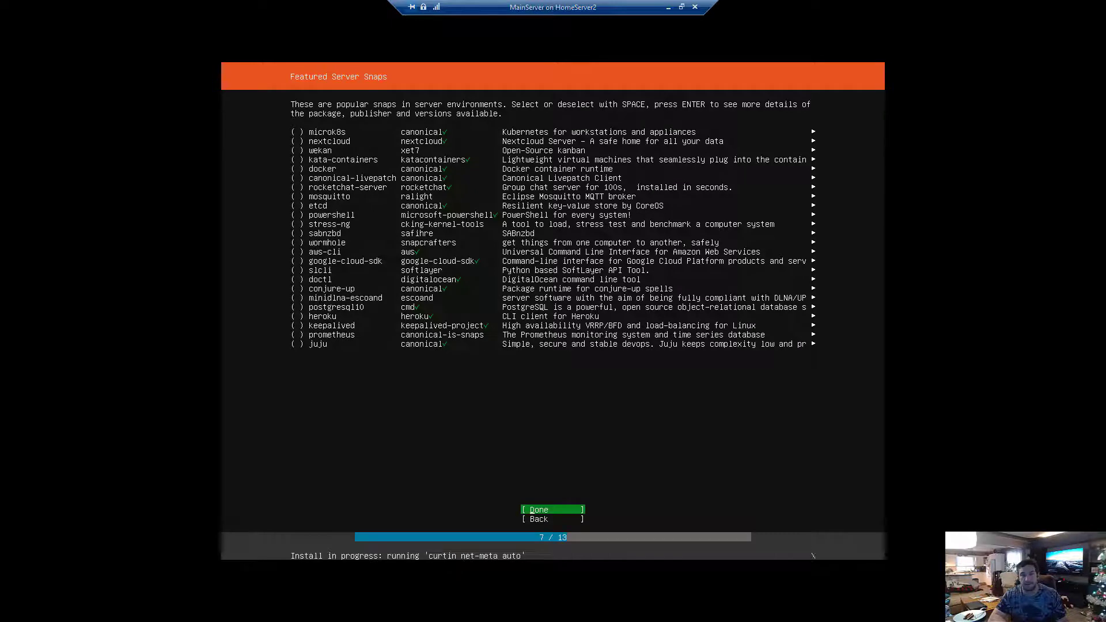
{"action": "key", "text": "Return"}
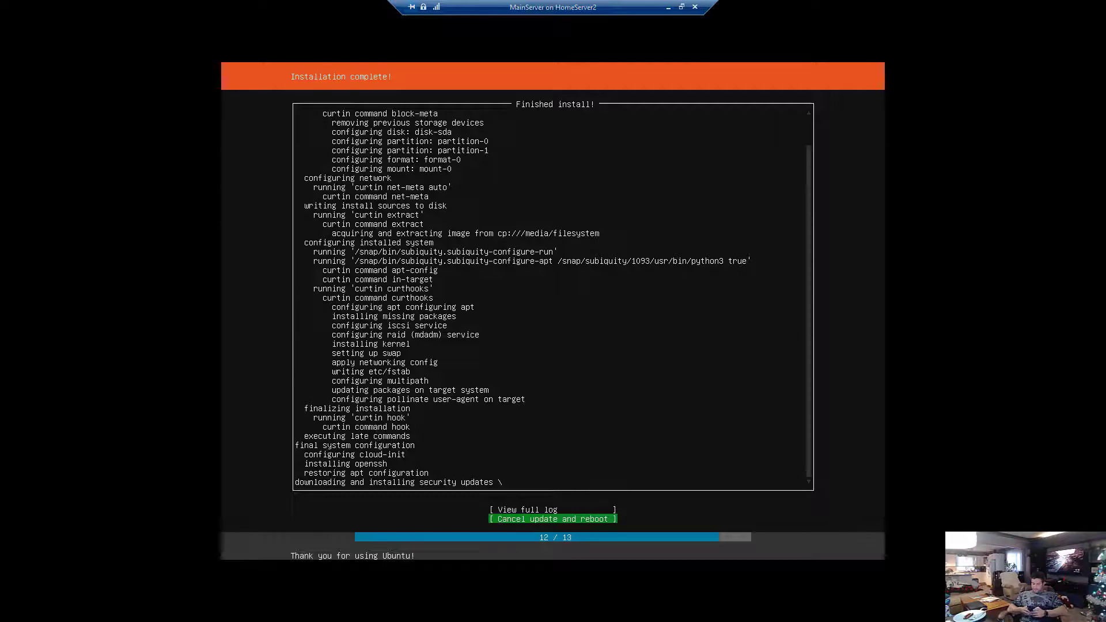
- View and close the full installer log, then reboot the newly installed server
{"action": "key", "text": "Up"}
{"action": "key", "text": "Return"}
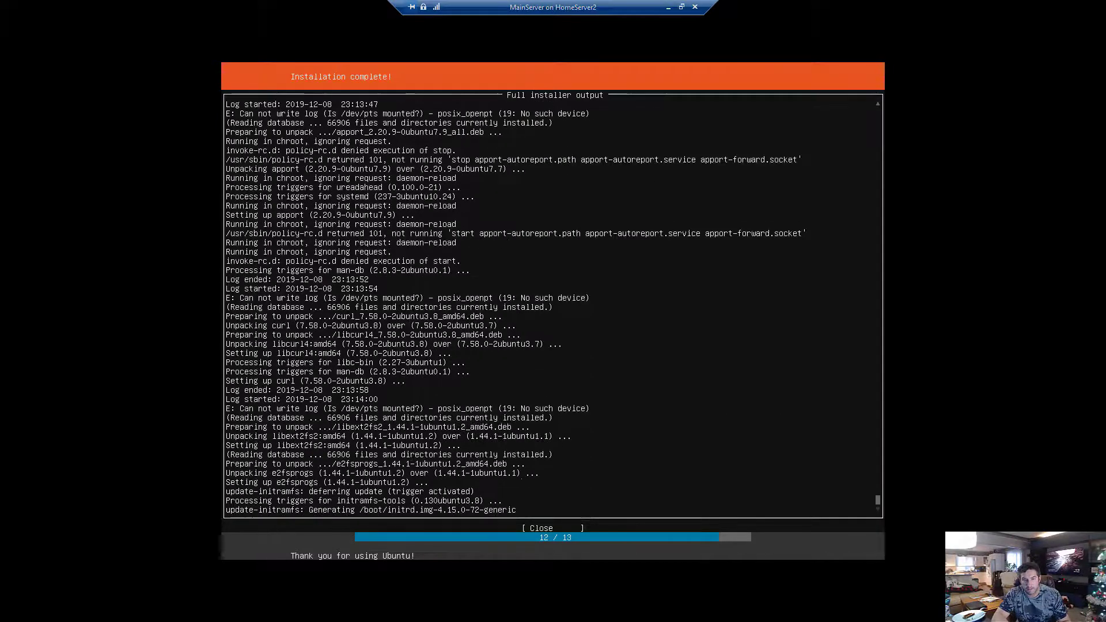
{"action": "key", "text": "Return"}
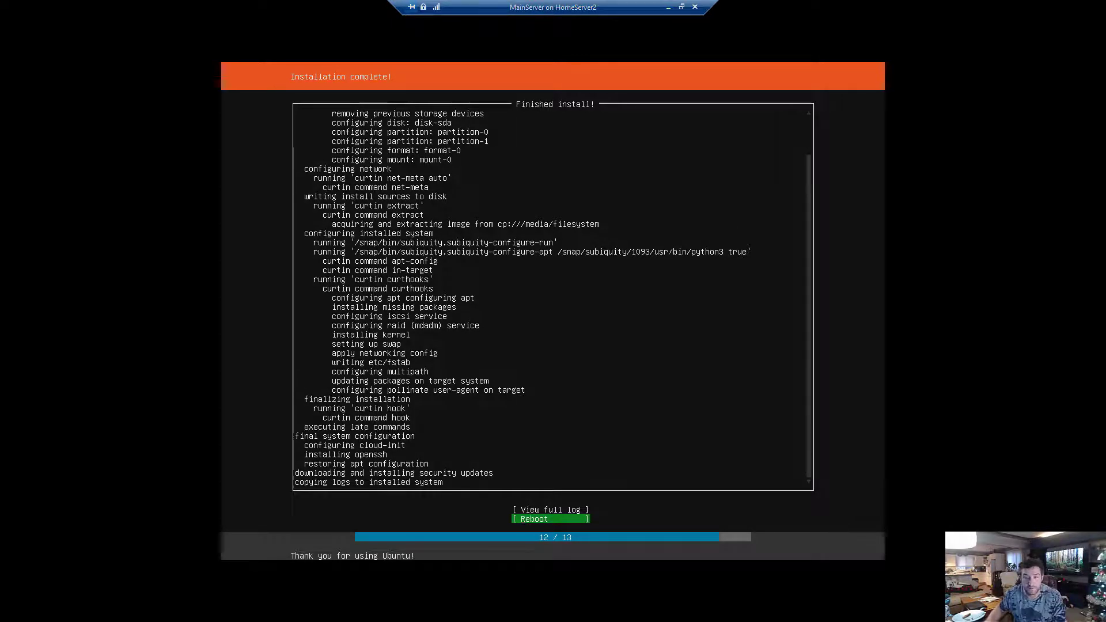
{"action": "key", "text": "Return"}
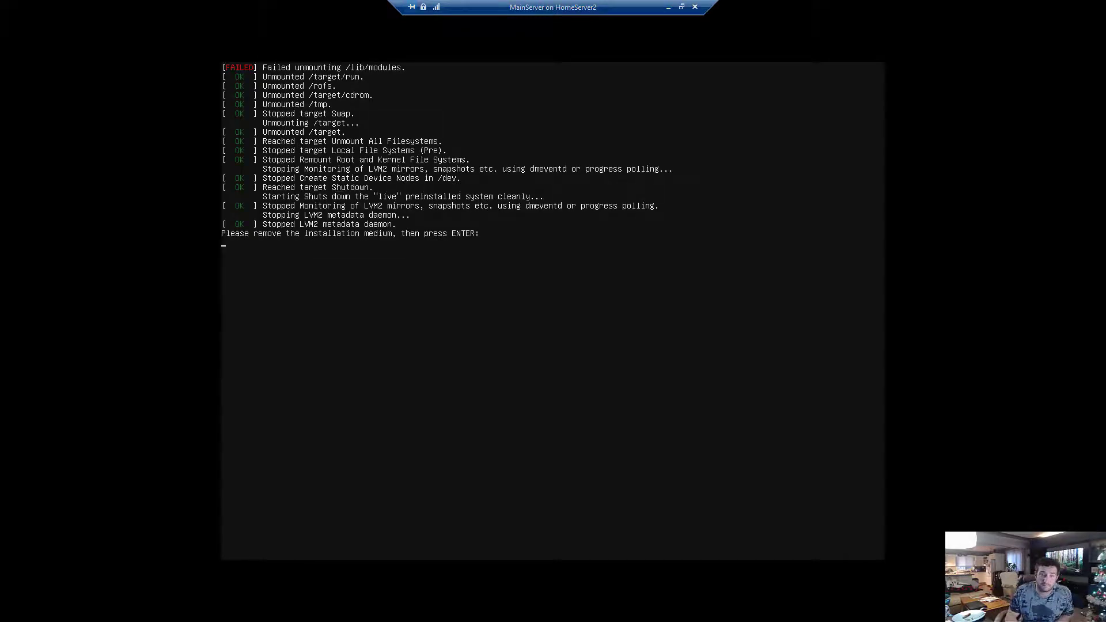
- Confirm the installation medium is removed so Ubuntu 18.04.3 boots to the camrosewebservices login
{"action": "key", "text": "Return"}
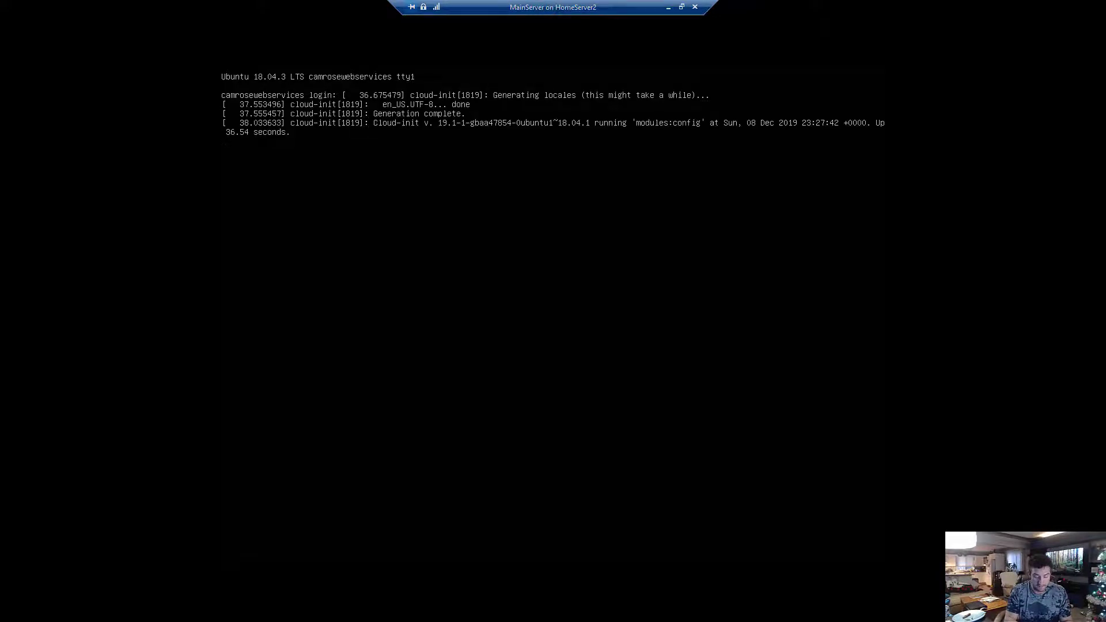
- Log in to the Ubuntu server, become root with sudo su, and run apt-get update
{"action": "key", "text": "Return"}
{"action": "type", "text": "bluntman001"}
{"action": "key", "text": "Return"}
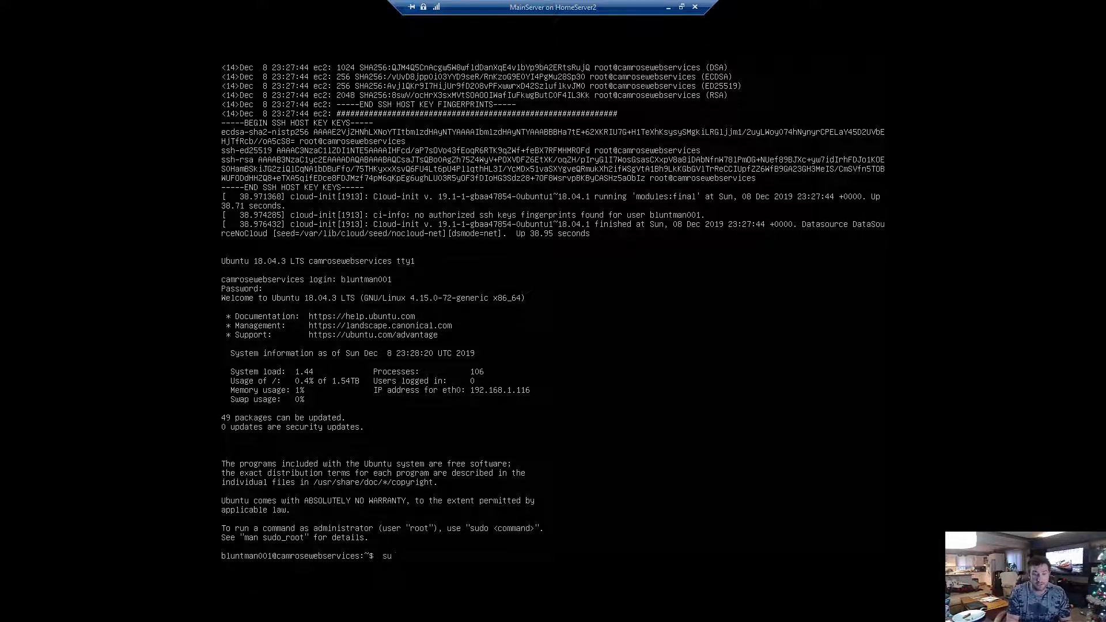
{"action": "type", "text": "do"}
{"action": "key", "text": "Return"}
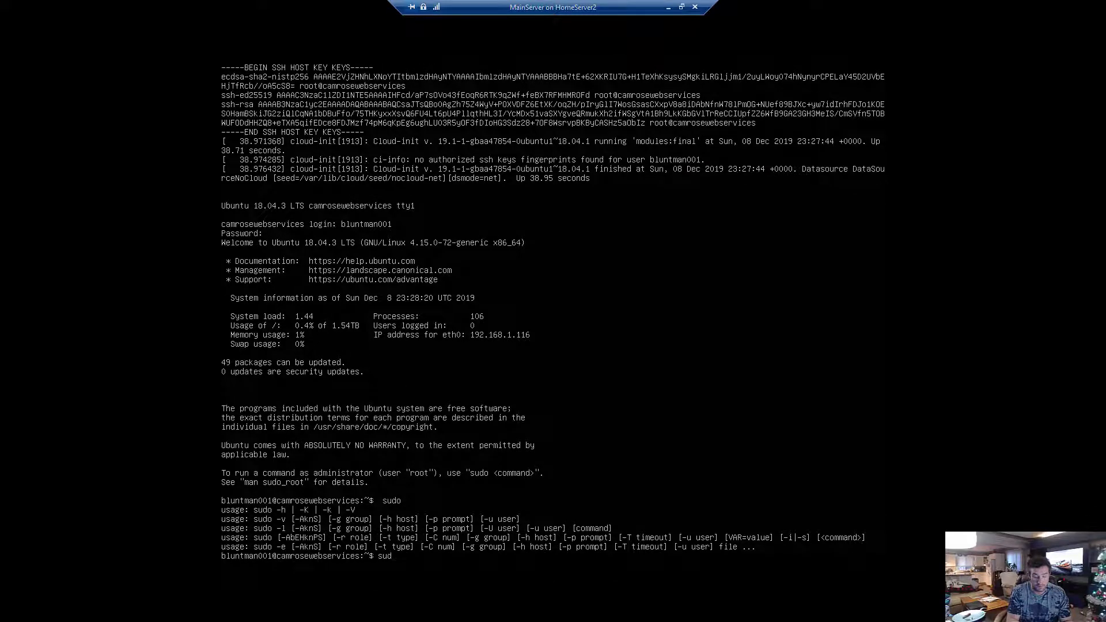
{"action": "type", "text": "sudo su"}
{"action": "key", "text": "Return"}
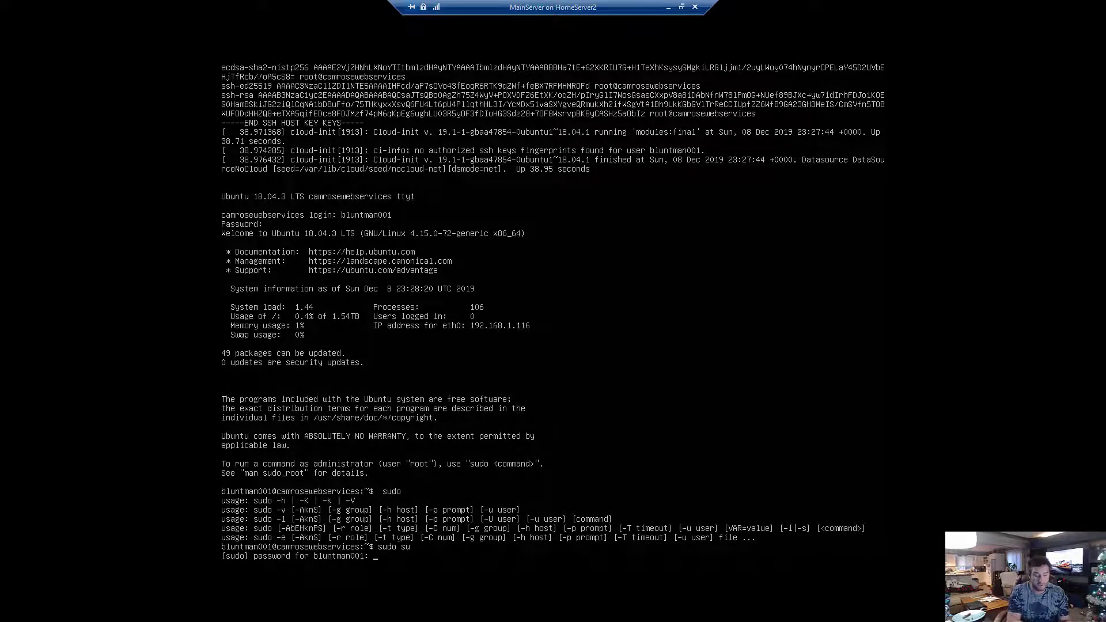
{"action": "key", "text": "Return"}
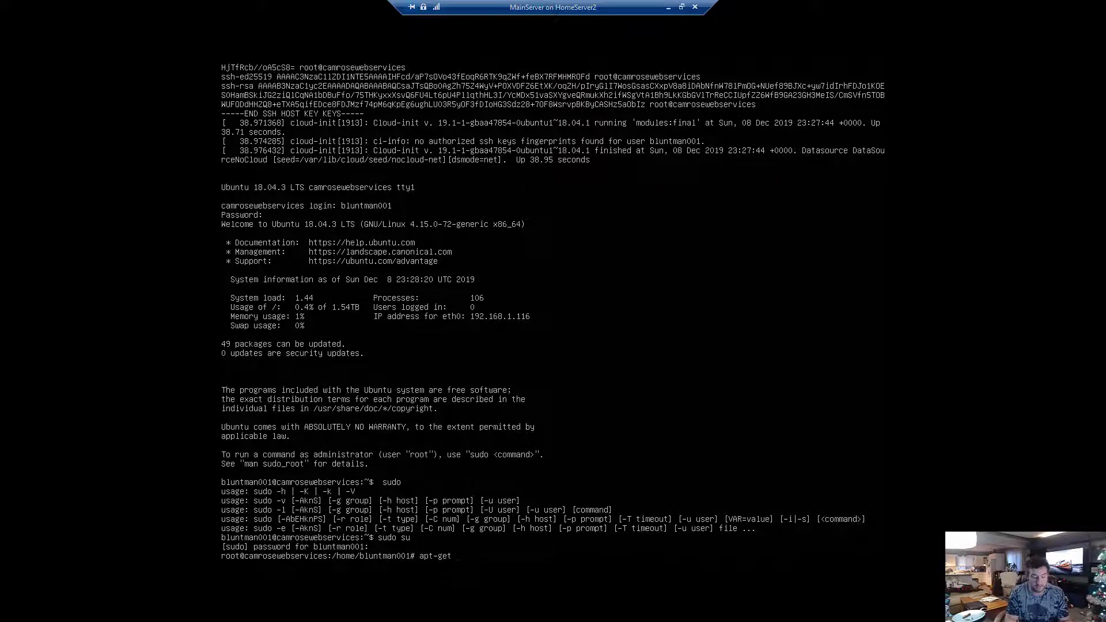
{"action": "type", "text": "te"}
{"action": "key", "text": "Return"}
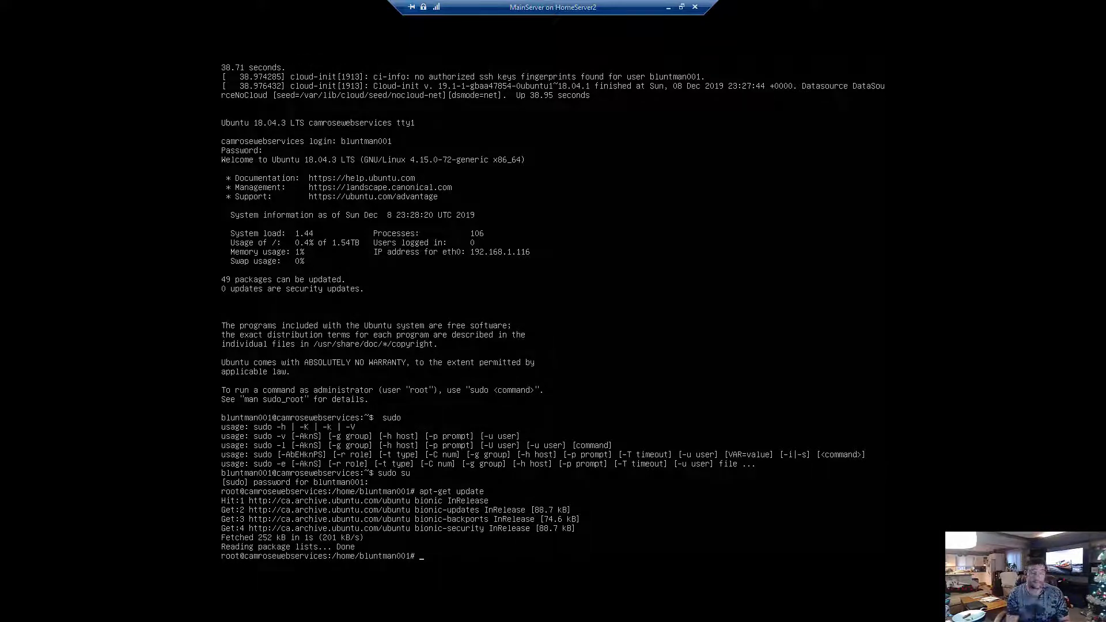
- Run apt-get upgrade and confirm upgrading the 49 packages (30.8 MB)
{"action": "key", "text": "Up"}
{"action": "key", "text": "BackSpace"}
{"action": "key", "text": "BackSpace"}
{"action": "key", "text": "BackSpace"}
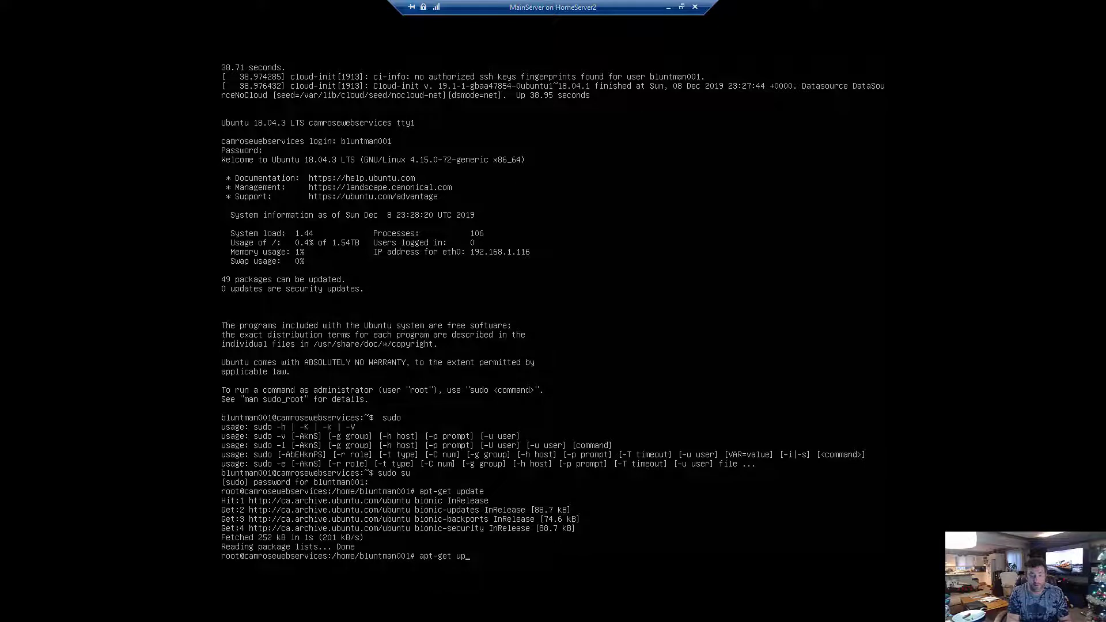
{"action": "type", "text": "grade"}
{"action": "key", "text": "Return"}
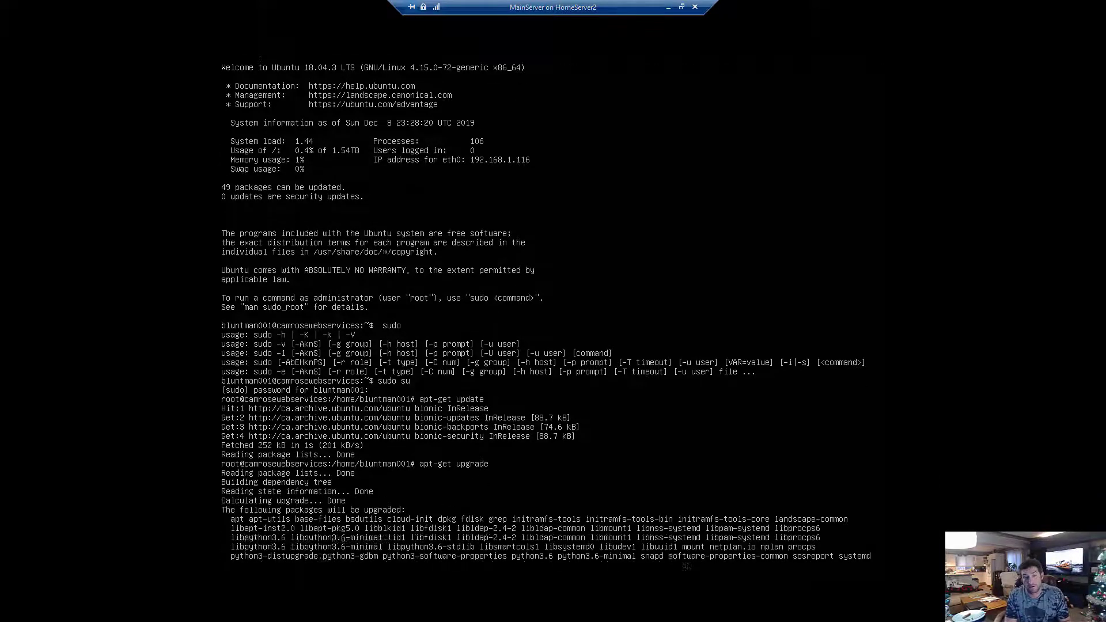
{"action": "type", "text": "y"}
{"action": "key", "text": "Return"}
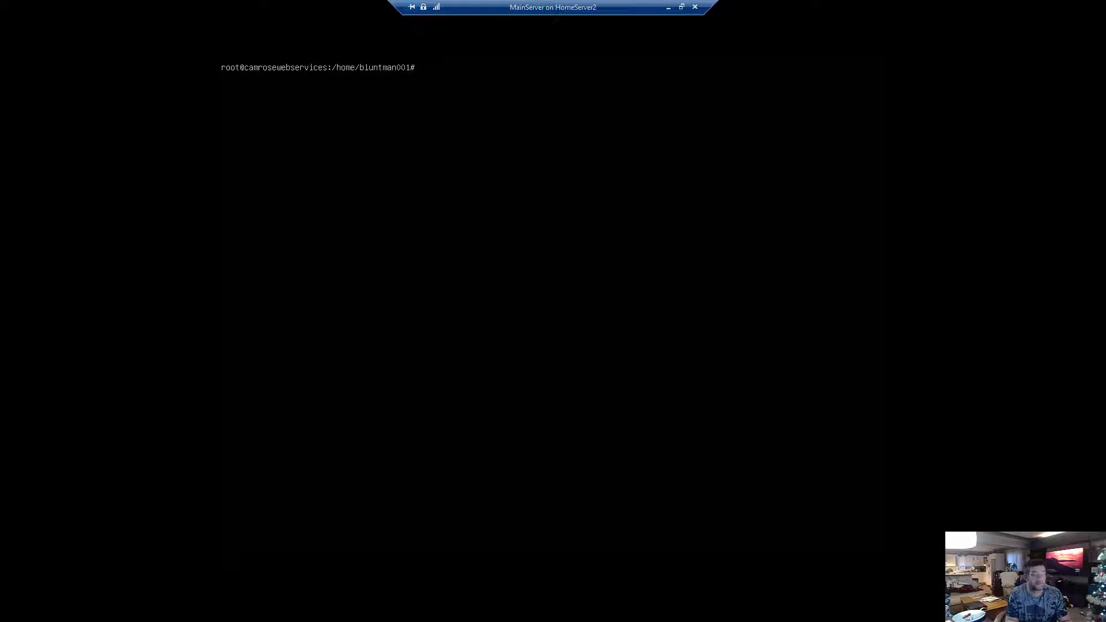
- Change the root shell's working directory to /tmp with cd /tmp
{"action": "type", "text": "cd.te"}
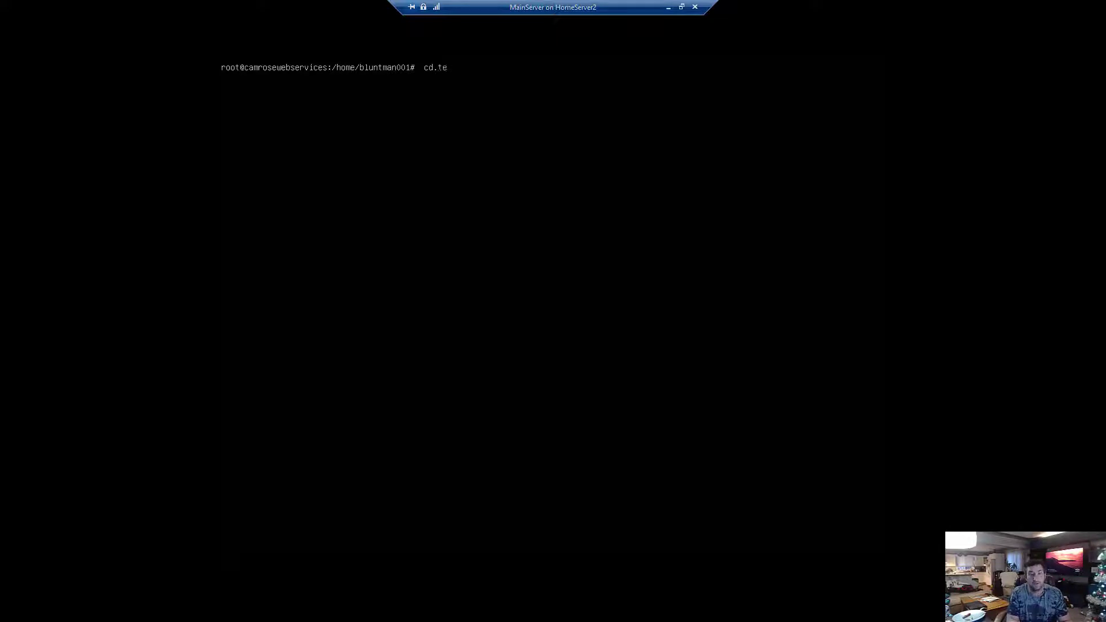
{"action": "key", "text": "BackSpace"}
{"action": "key", "text": "BackSpace"}
{"action": "key", "text": "BackSpace"}
{"action": "key", "text": "BackSpace"}
{"action": "type", "text": "cd/tmp"}
{"action": "key", "text": "Return"}
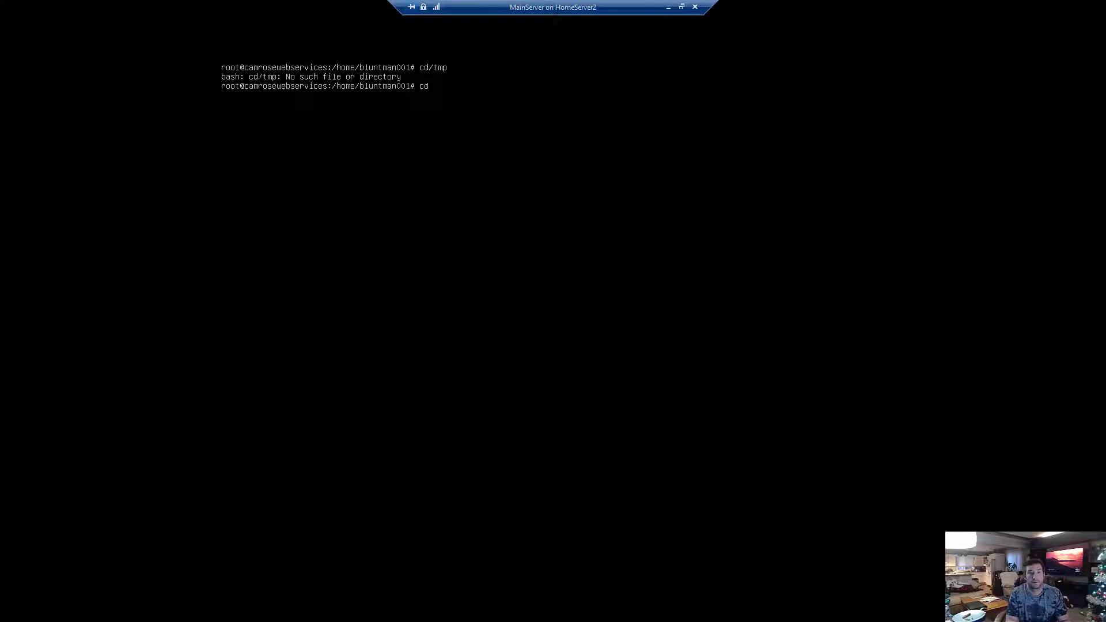
{"action": "type", "text": "cd /tmp"}
{"action": "key", "text": "Return"}
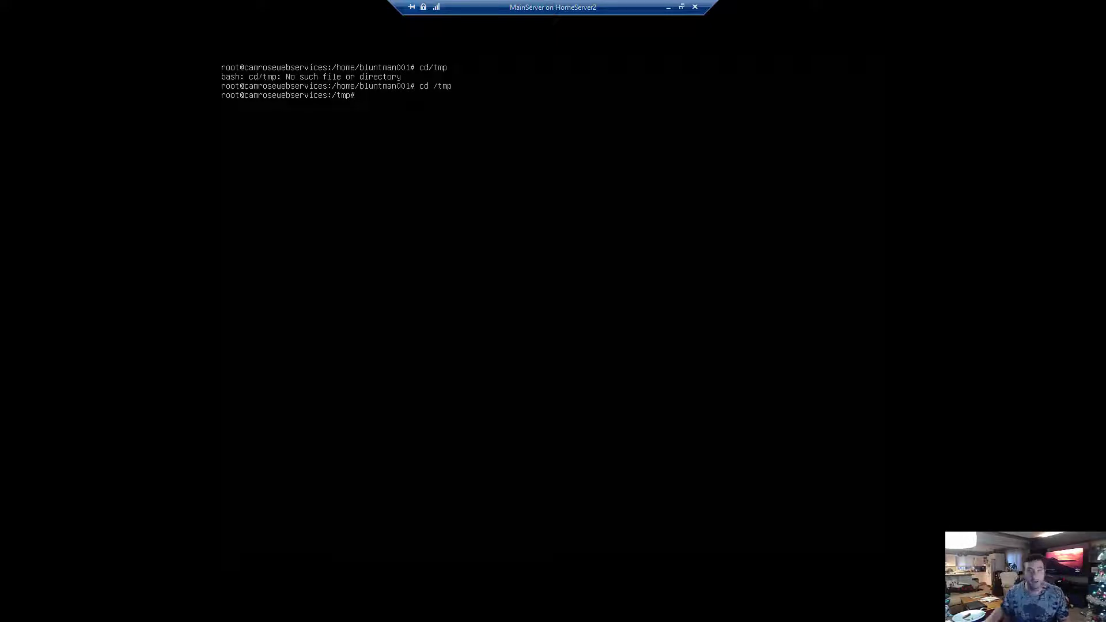
{"action": "key", "text": "ctrl+v"}
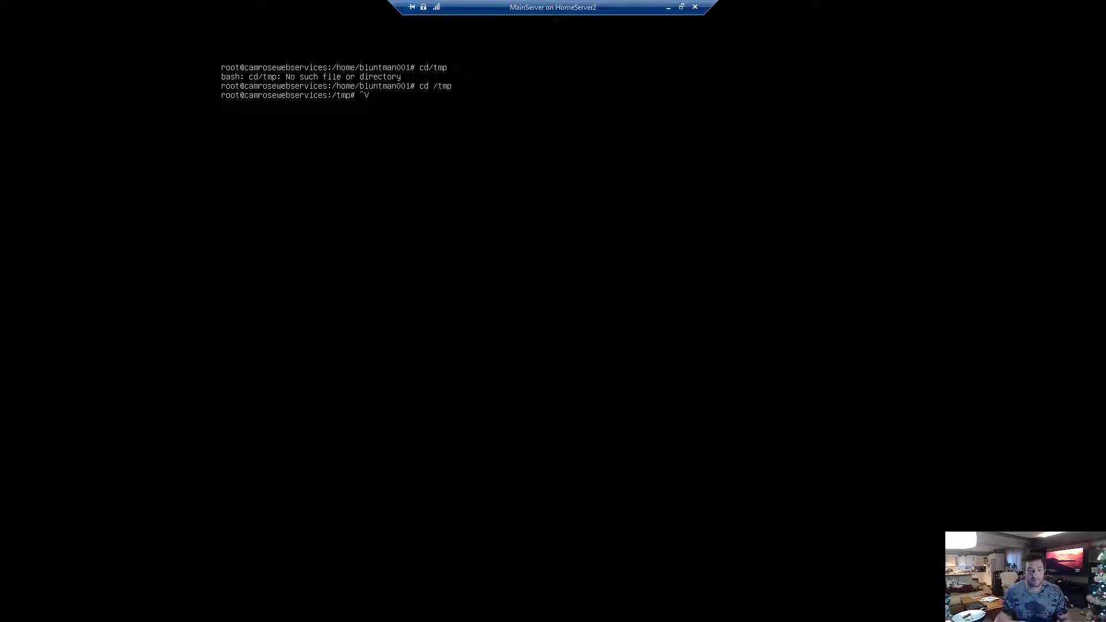
{"action": "key", "text": "BackSpace"}
{"action": "type", "text": "wget"}
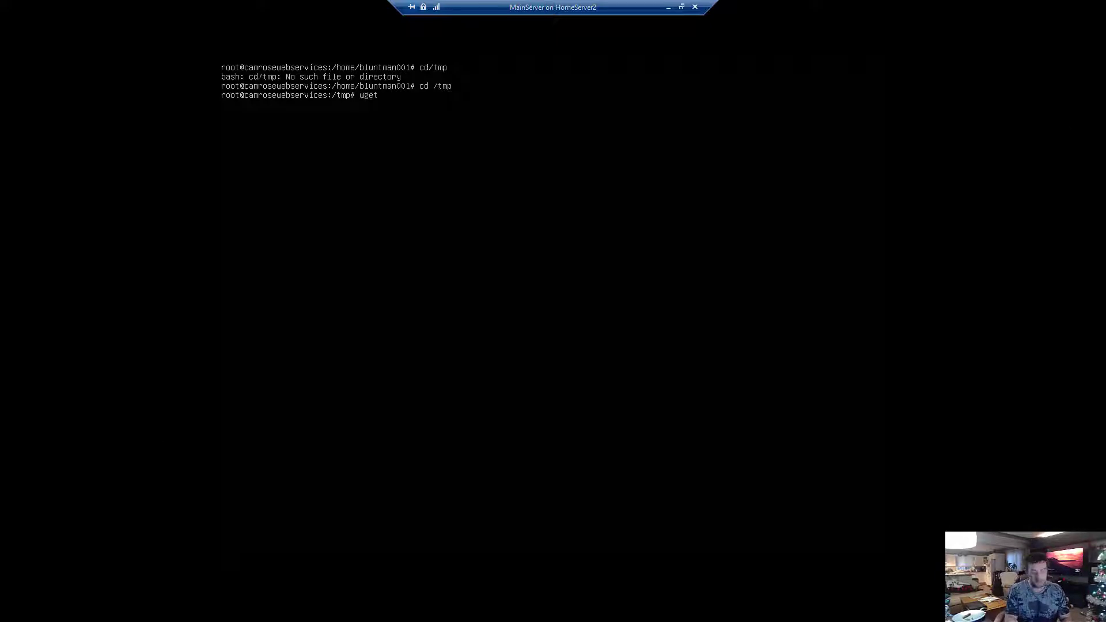
{"action": "type", "text": " http:/"}
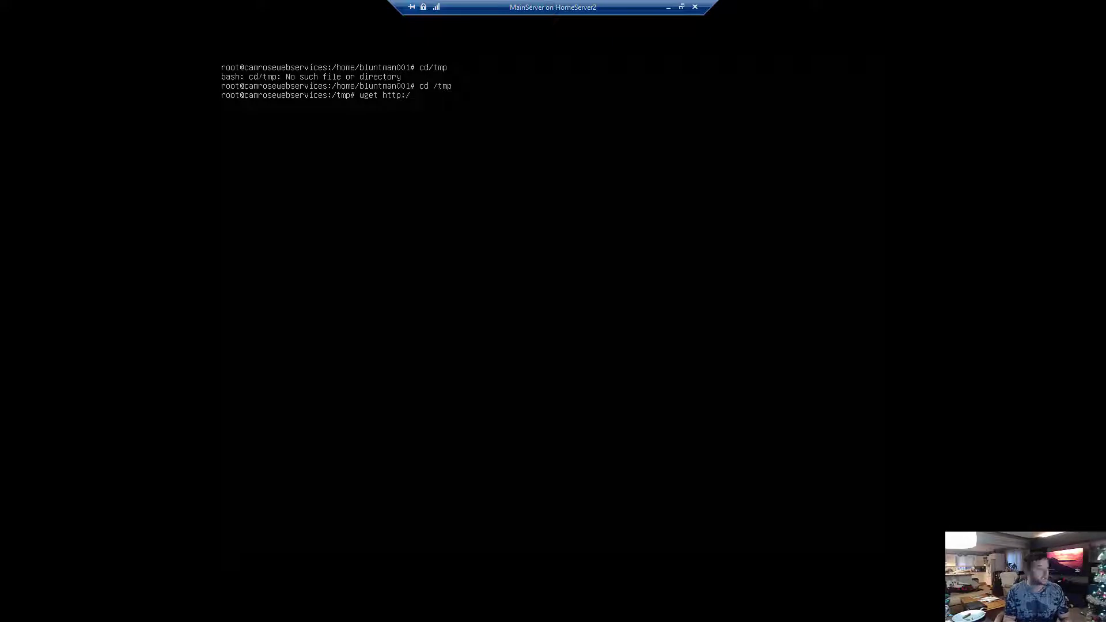
{"action": "type", "text": "/soft"}
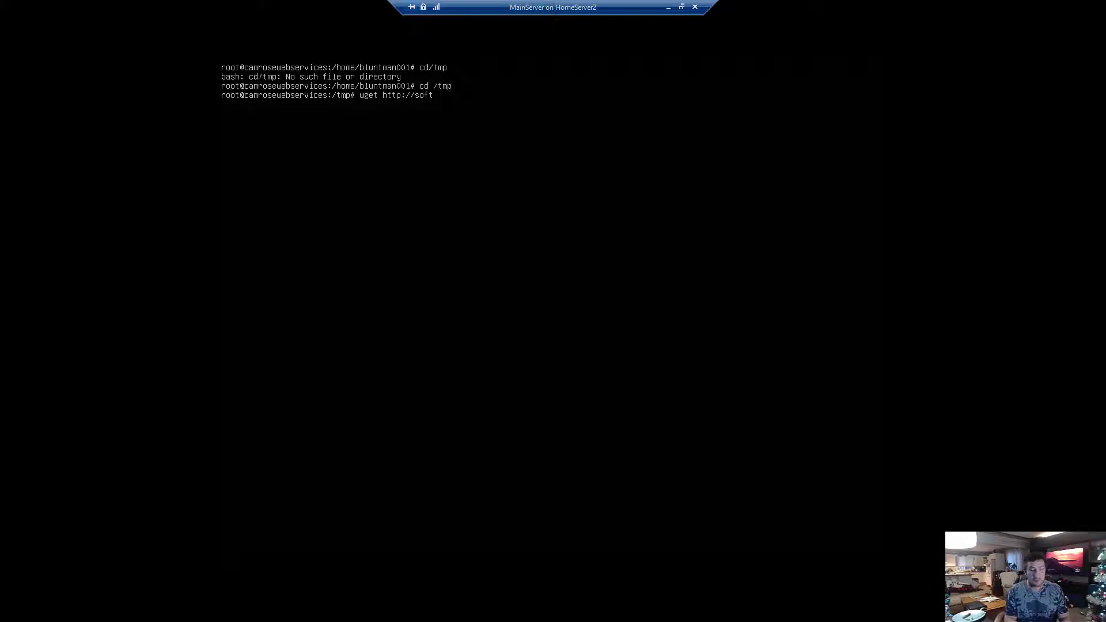
{"action": "type", "text": "weare"}
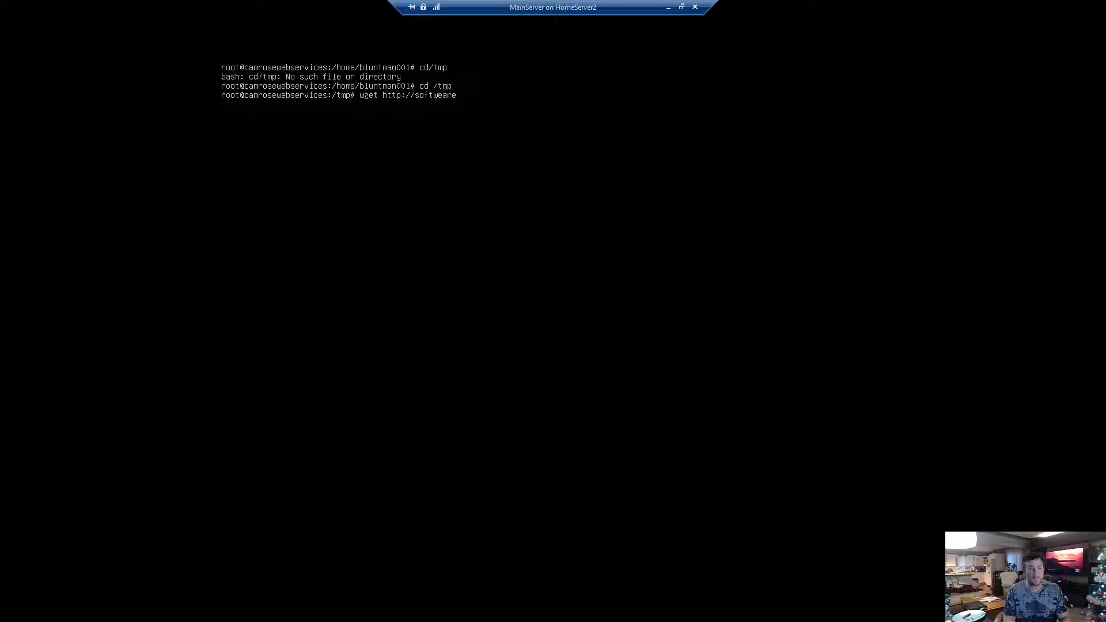
{"action": "key", "text": "BackSpace"}
{"action": "key", "text": "BackSpace"}
{"action": "key", "text": "BackSpace"}
{"action": "key", "text": "BackSpace"}
{"action": "type", "text": "are."}
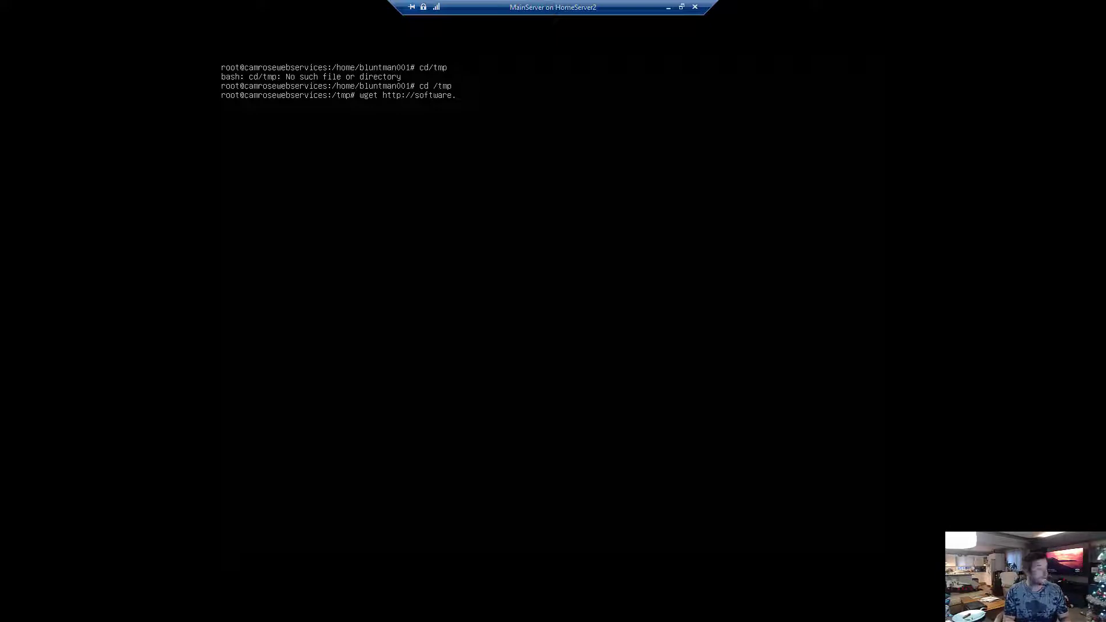
{"action": "type", "text": "virtualmin"}
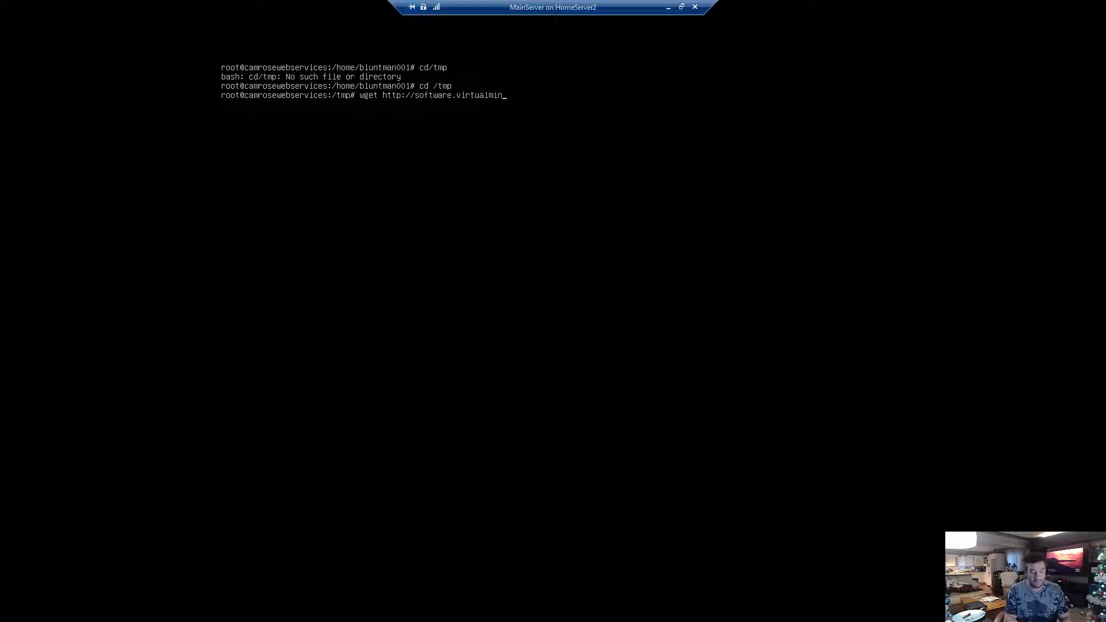
{"action": "type", "text": ".com/gpl/scripts/"}
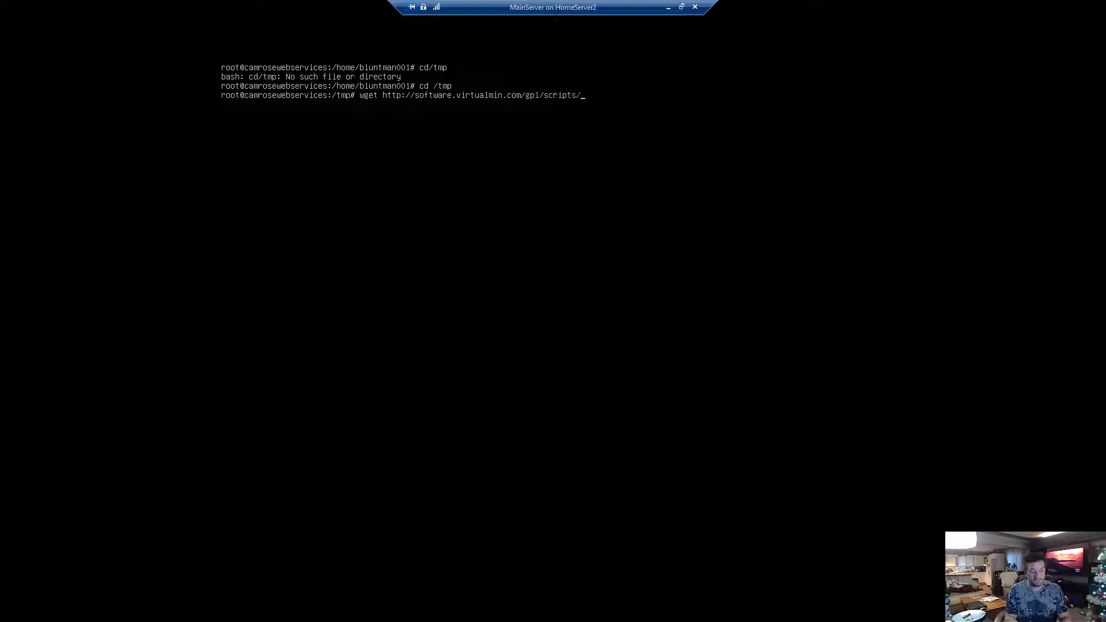
{"action": "type", "text": "install.sh"}
{"action": "key", "text": "Return"}
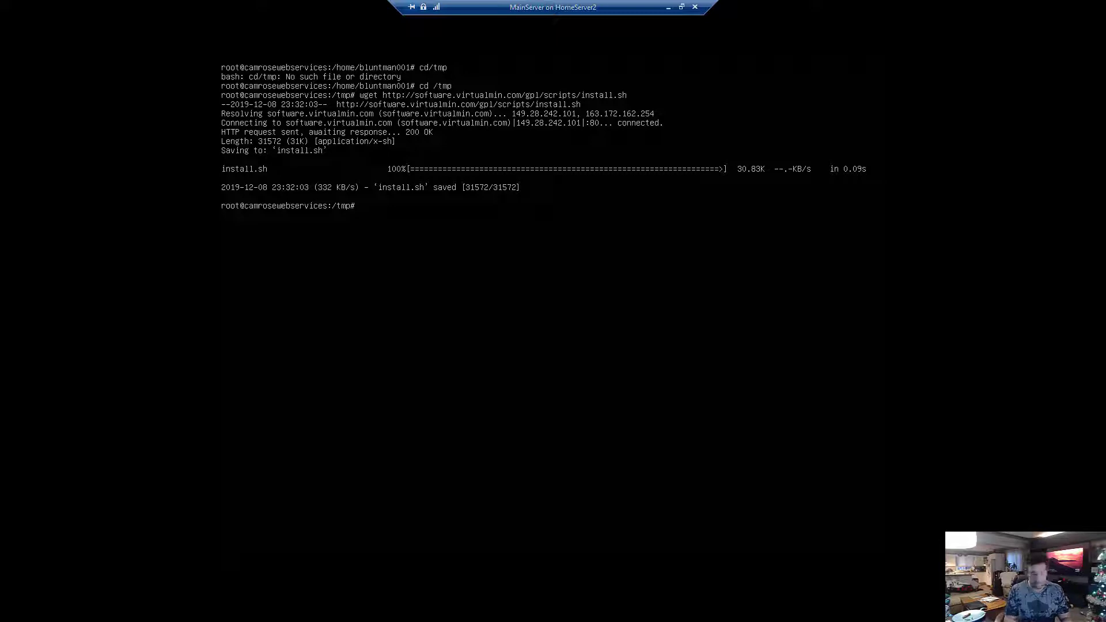
- Launch the installer with sh /tmp/install.sh -b LEMP and answer y to continue
{"action": "type", "text": "sh"}
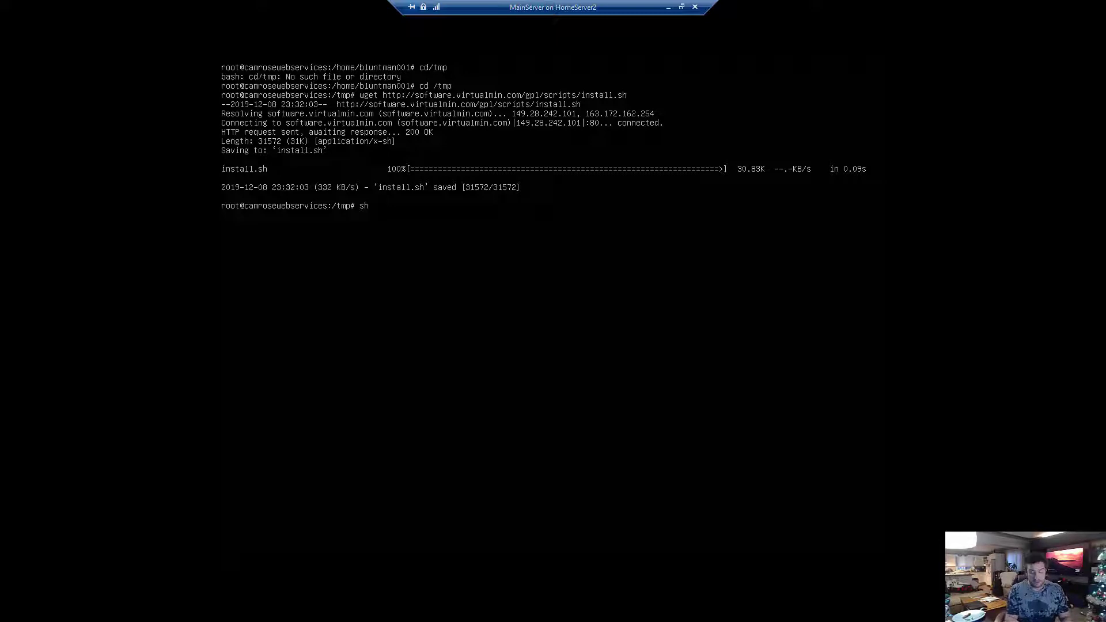
{"action": "type", "text": " /tmp/"}
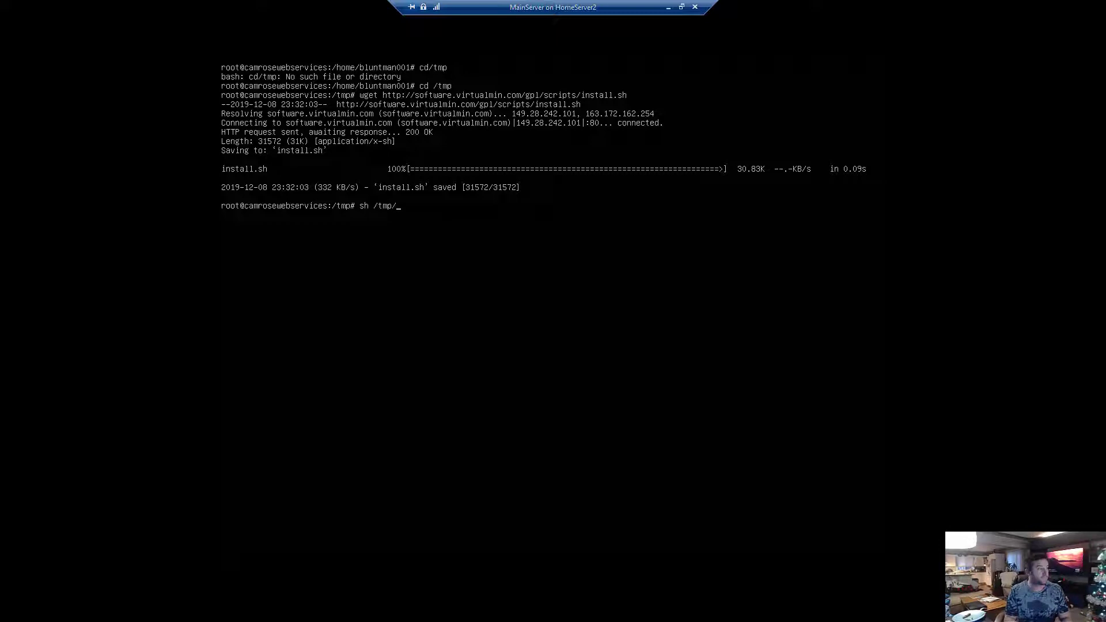
{"action": "type", "text": "insta"}
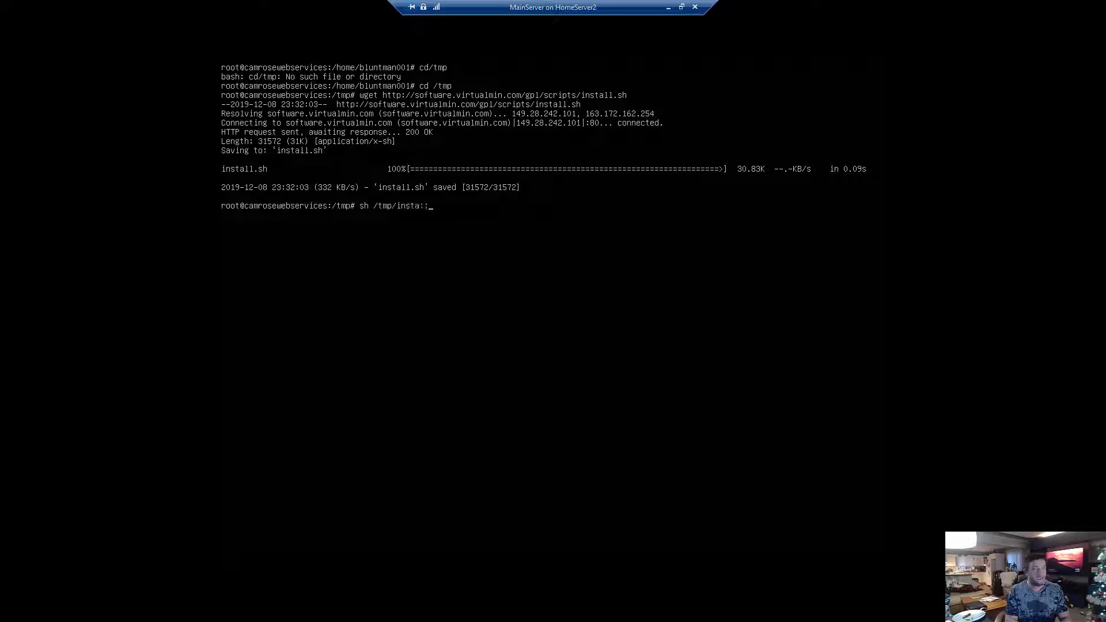
{"action": "type", "text": "ll."}
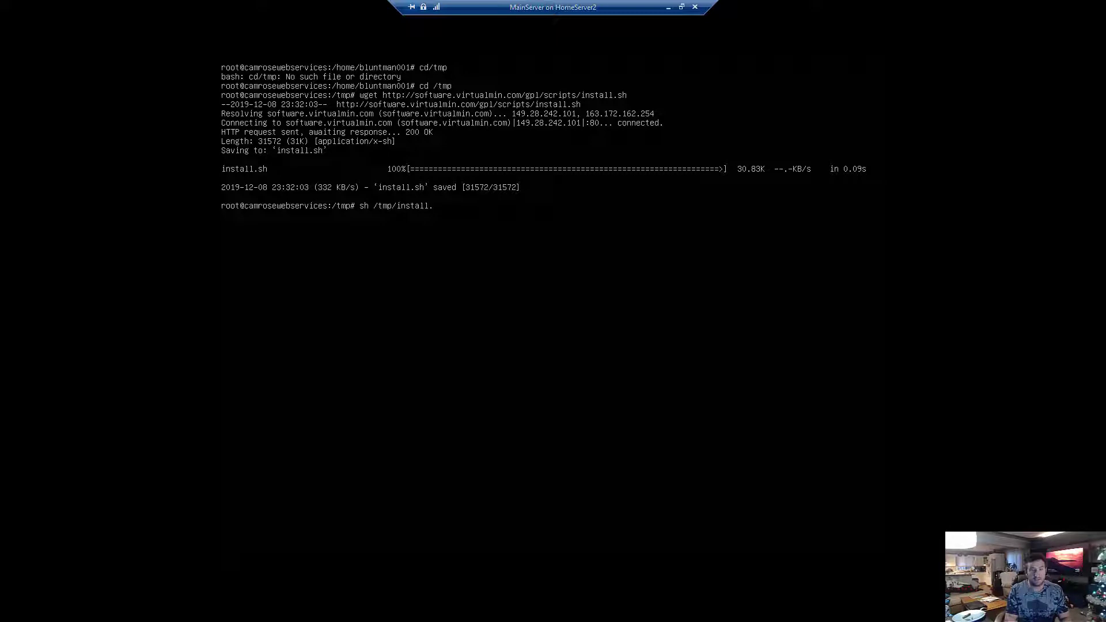
{"action": "type", "text": "sh -"}
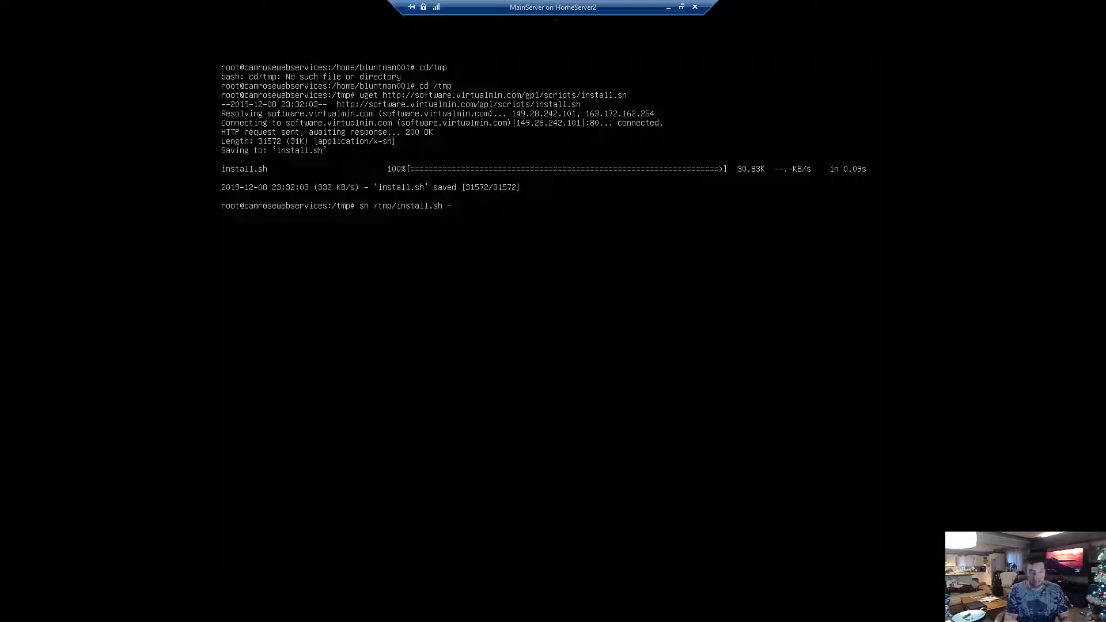
{"action": "type", "text": "b LEMP"}
{"action": "key", "text": "Return"}
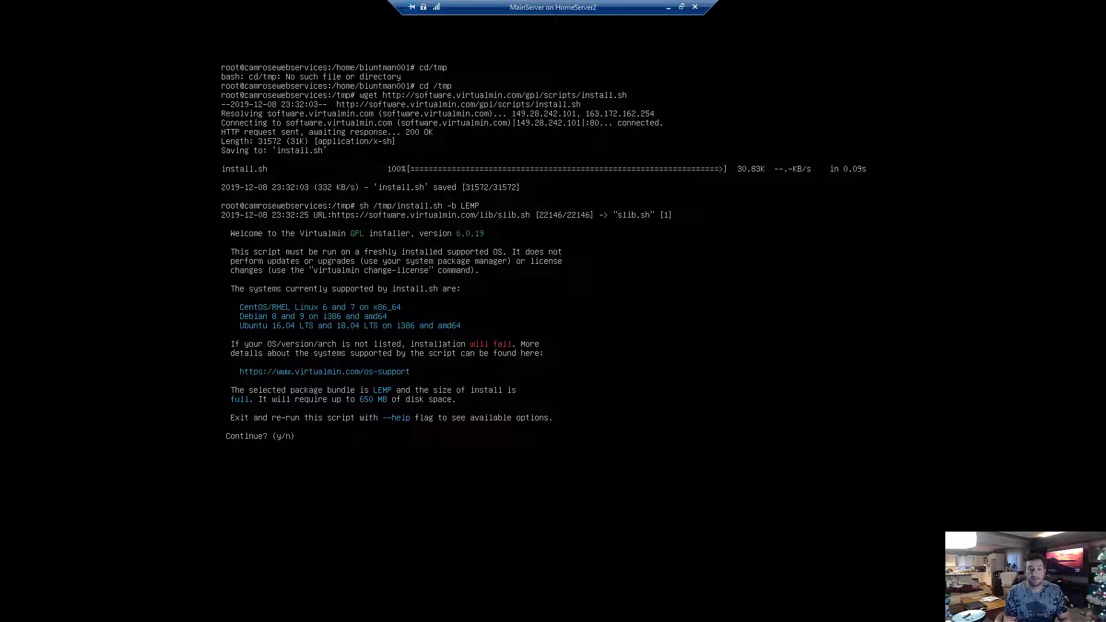
{"action": "type", "text": "y"}
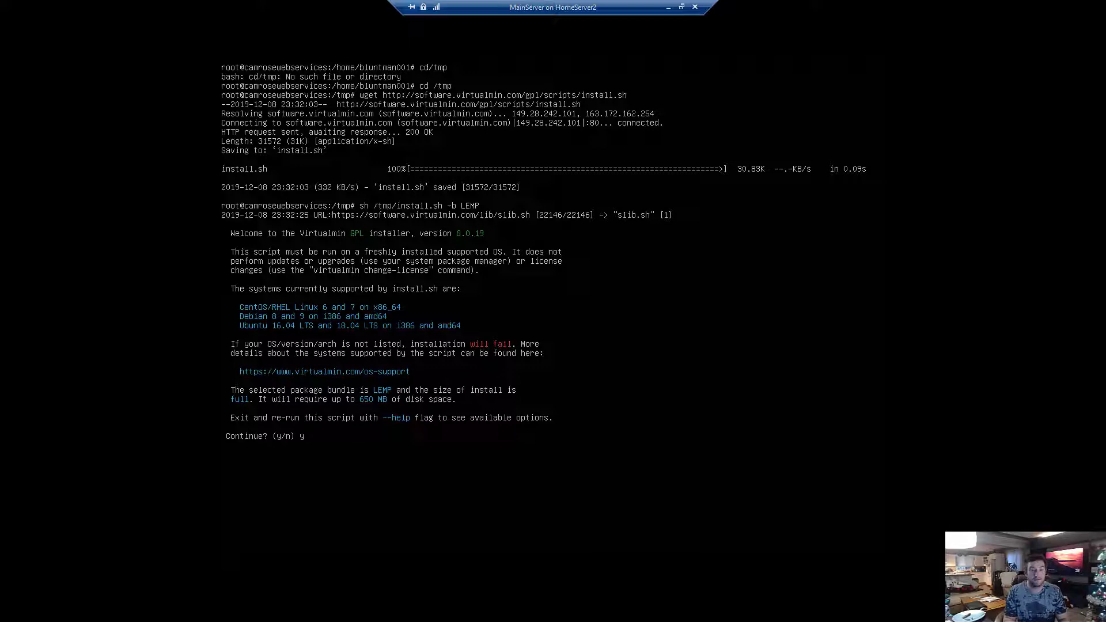
{"action": "key", "text": "Return"}
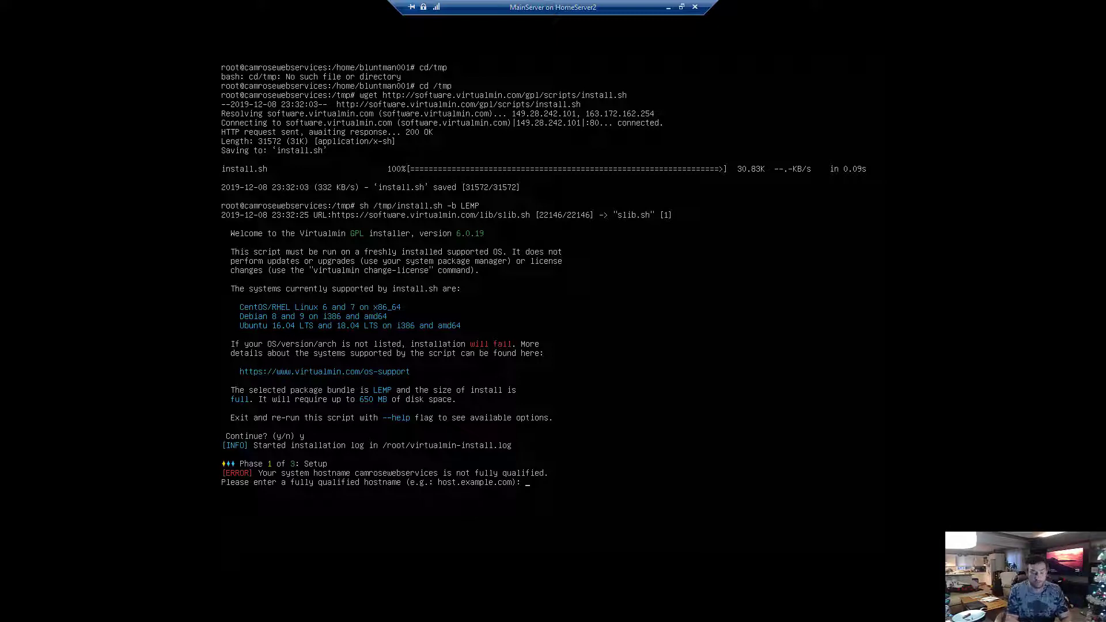
- Give the installer the hostname host.camrosewebservices.com
{"action": "type", "text": "host"}
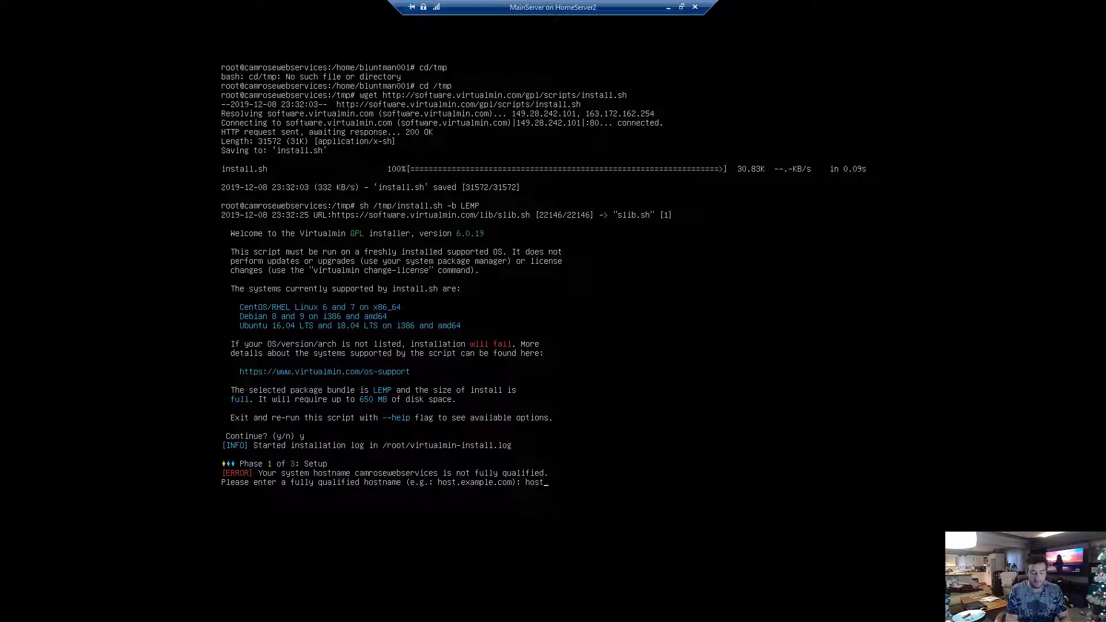
{"action": "type", "text": ".camrosewebservceis"}
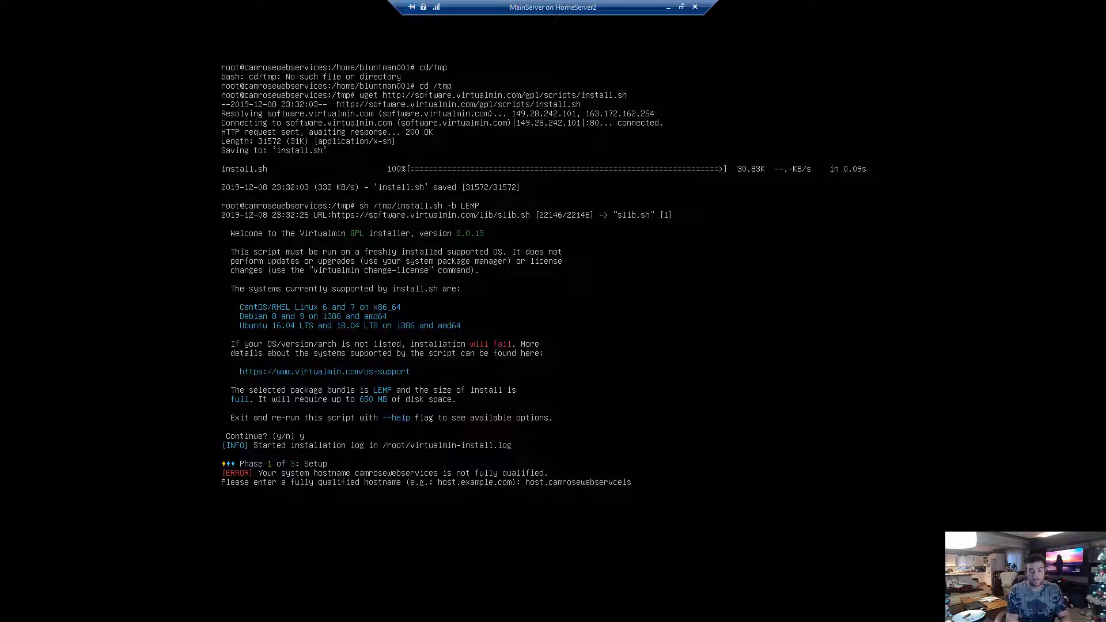
{"action": "key", "text": "BackSpace"}
{"action": "key", "text": "BackSpace"}
{"action": "key", "text": "BackSpace"}
{"action": "type", "text": "ices.com"}
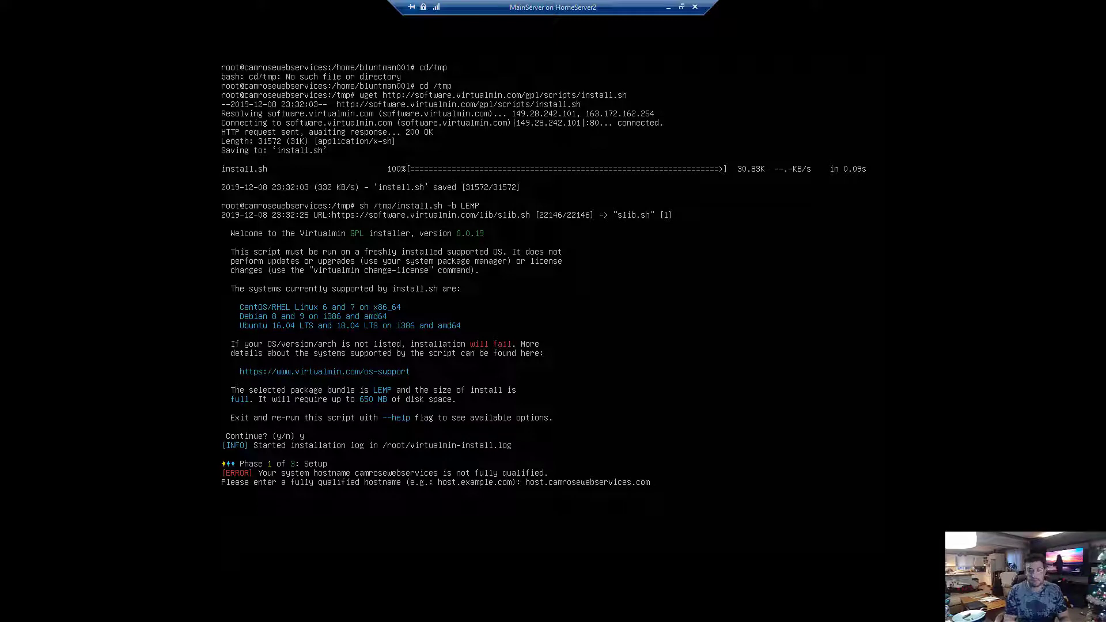
{"action": "key", "text": "Return"}
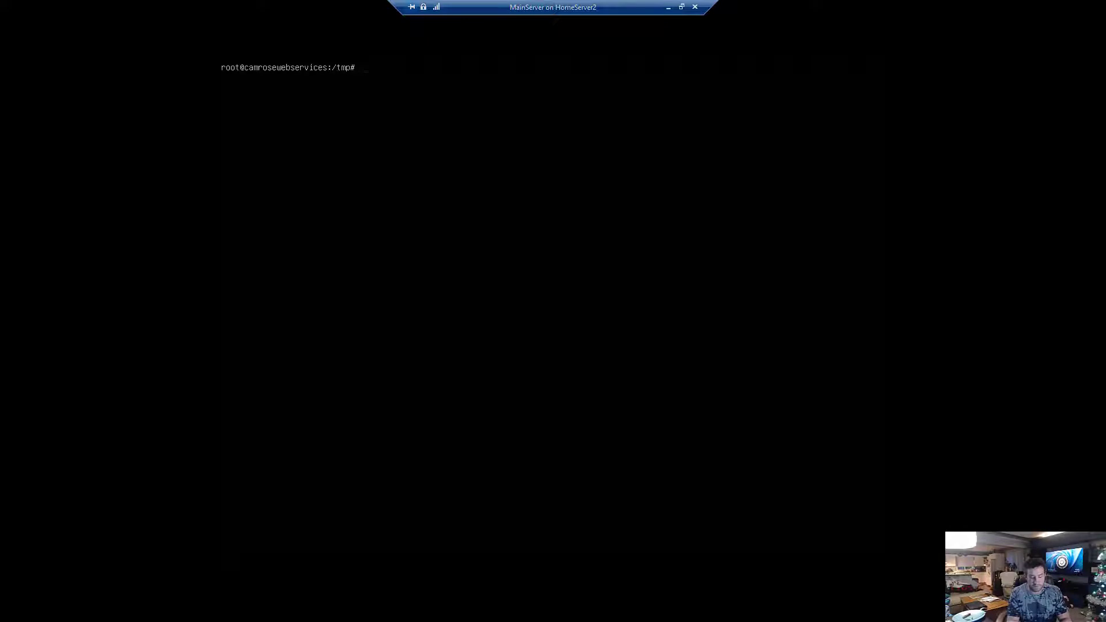
- Run apt-get remove for mysql-server, mysql-client and mysql-common
{"action": "type", "text": "apt-get"}
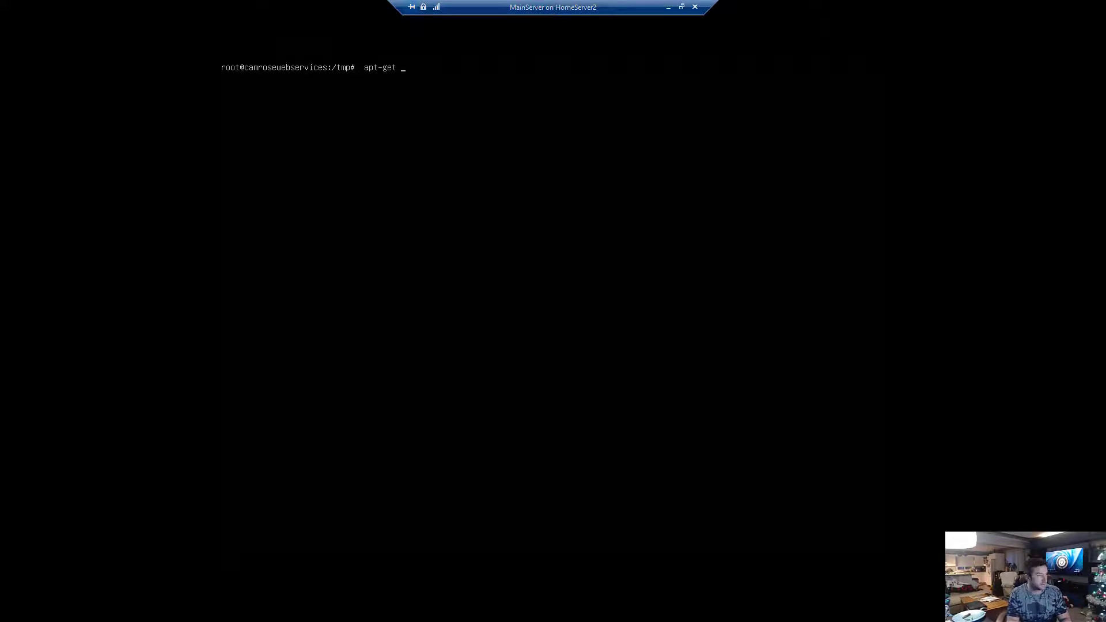
{"action": "type", "text": " remove mysq"}
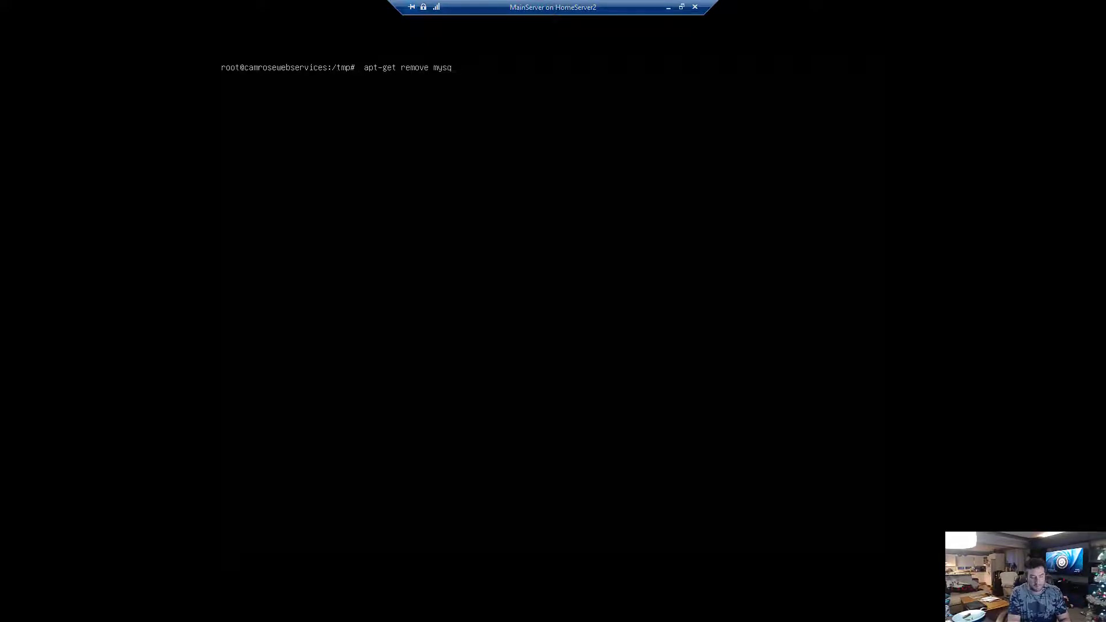
{"action": "type", "text": "l-ser"}
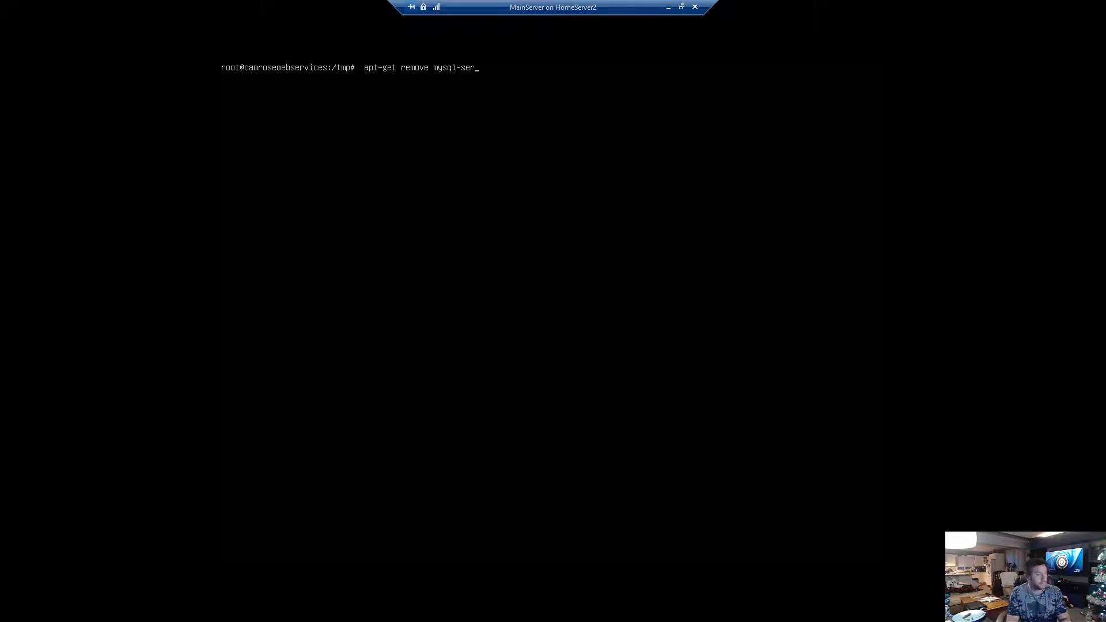
{"action": "type", "text": "ver"}
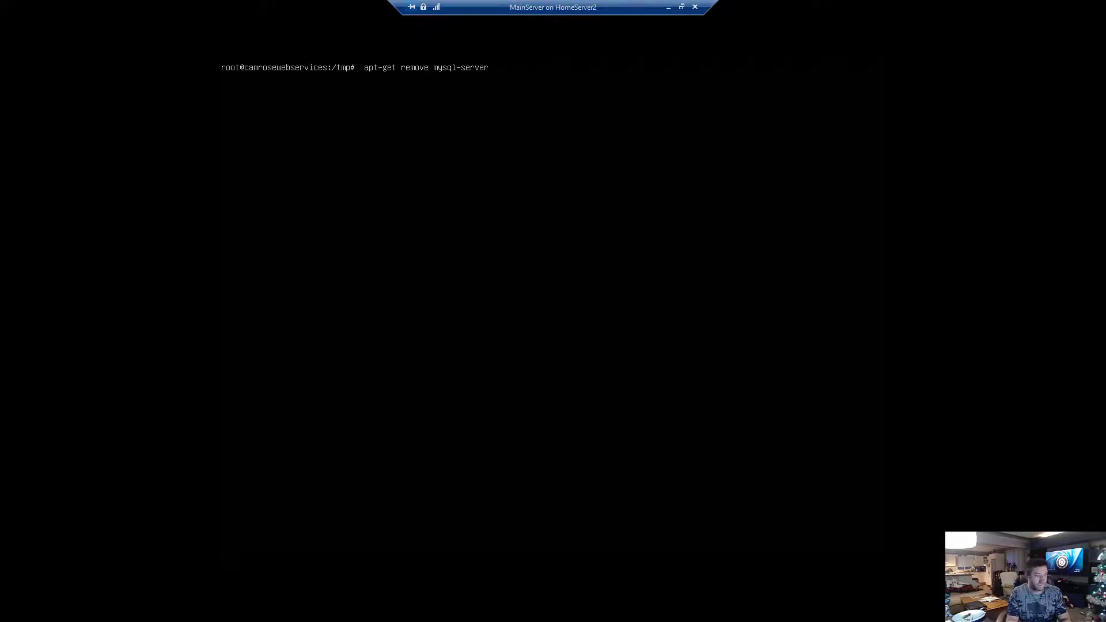
{"action": "type", "text": " mysql"}
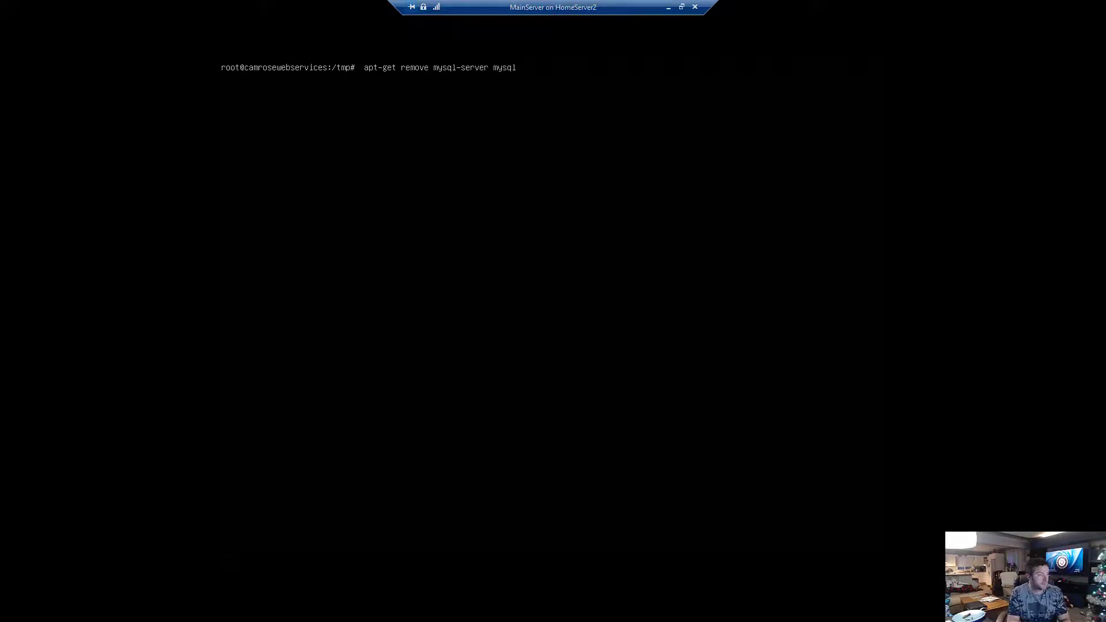
{"action": "type", "text": "-client"}
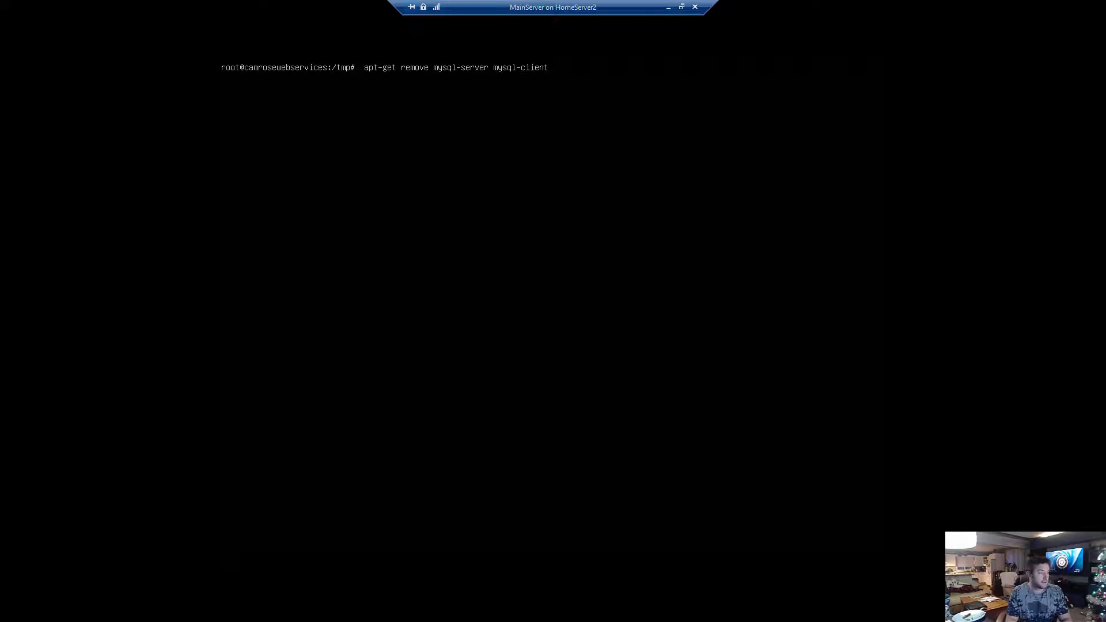
{"action": "type", "text": " mysql-co"}
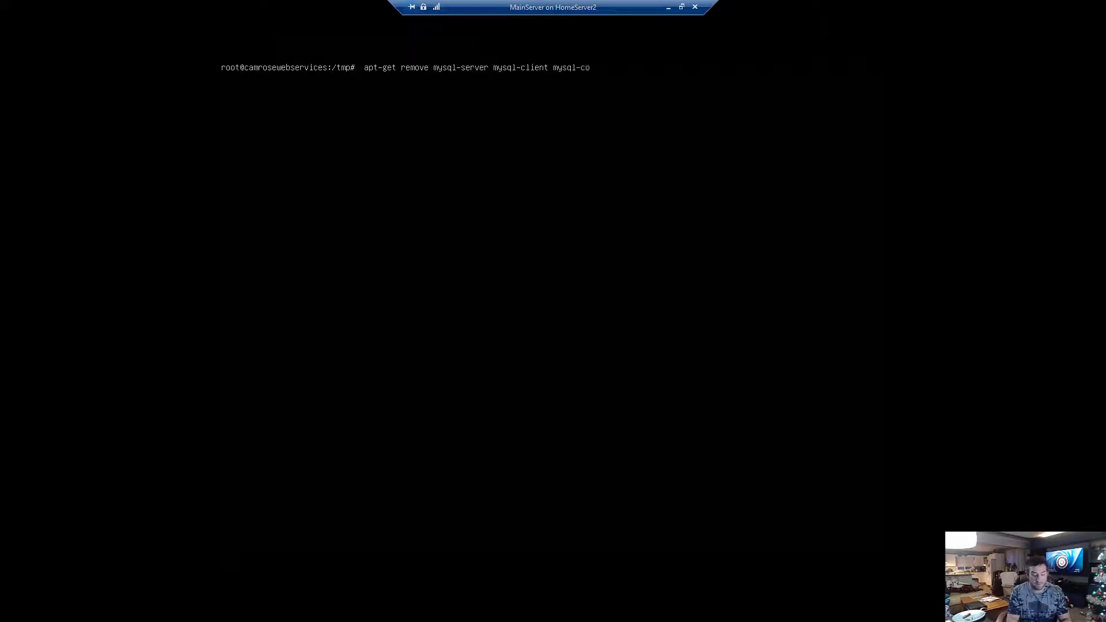
{"action": "type", "text": "mmon"}
{"action": "key", "text": "Return"}
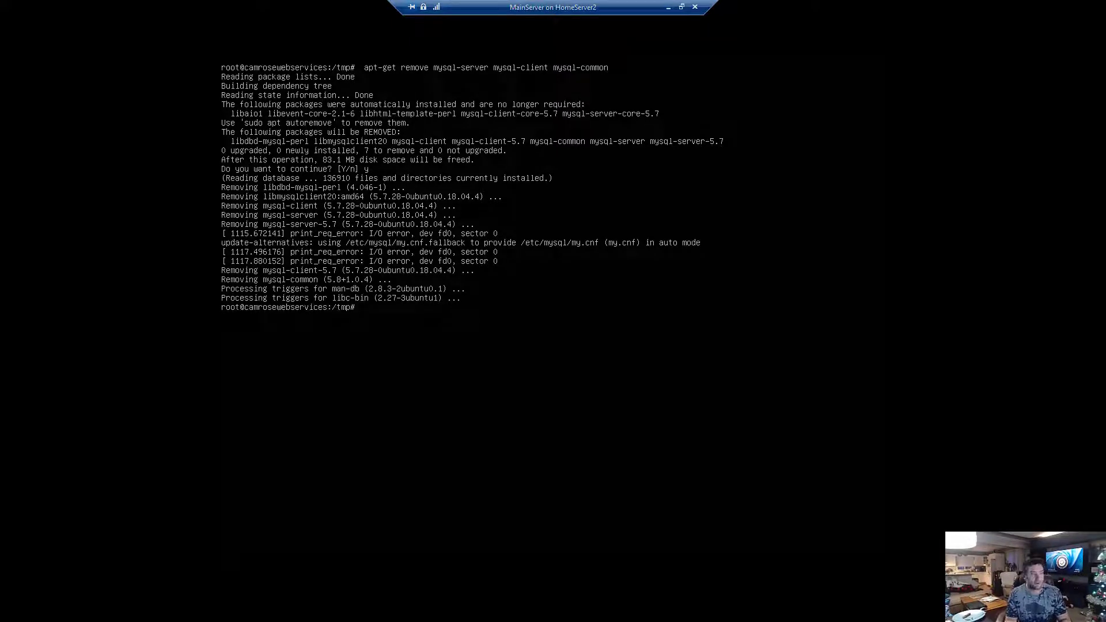
- Delete the mysql user and wipe /var/lib/mysql with rm -rf, correcting the =rf typo
{"action": "type", "text": "deluser"}
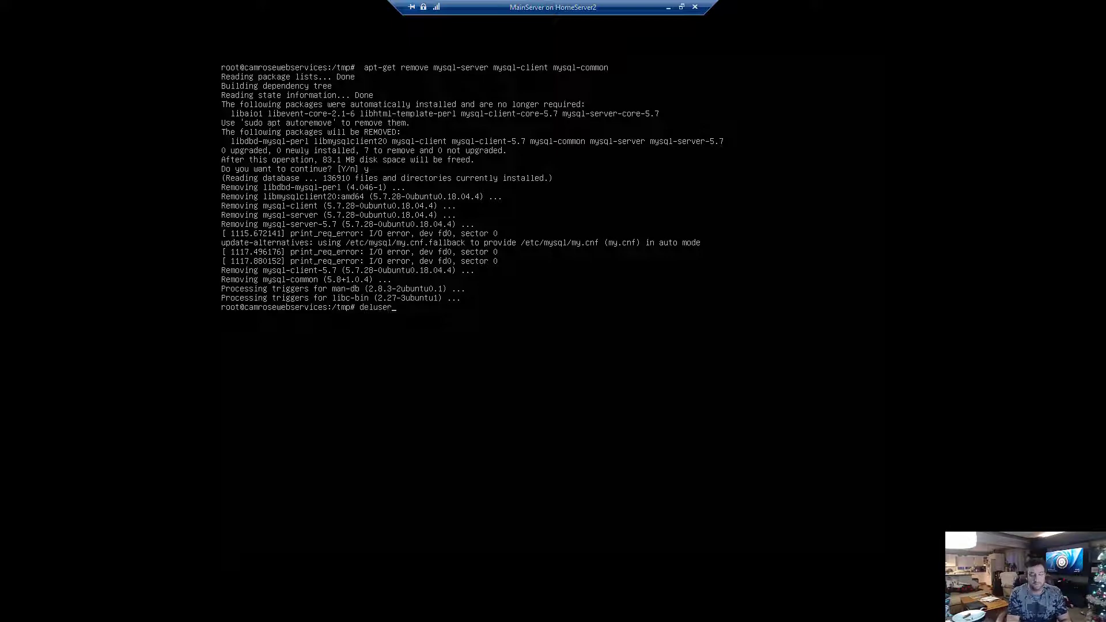
{"action": "type", "text": " mysql"}
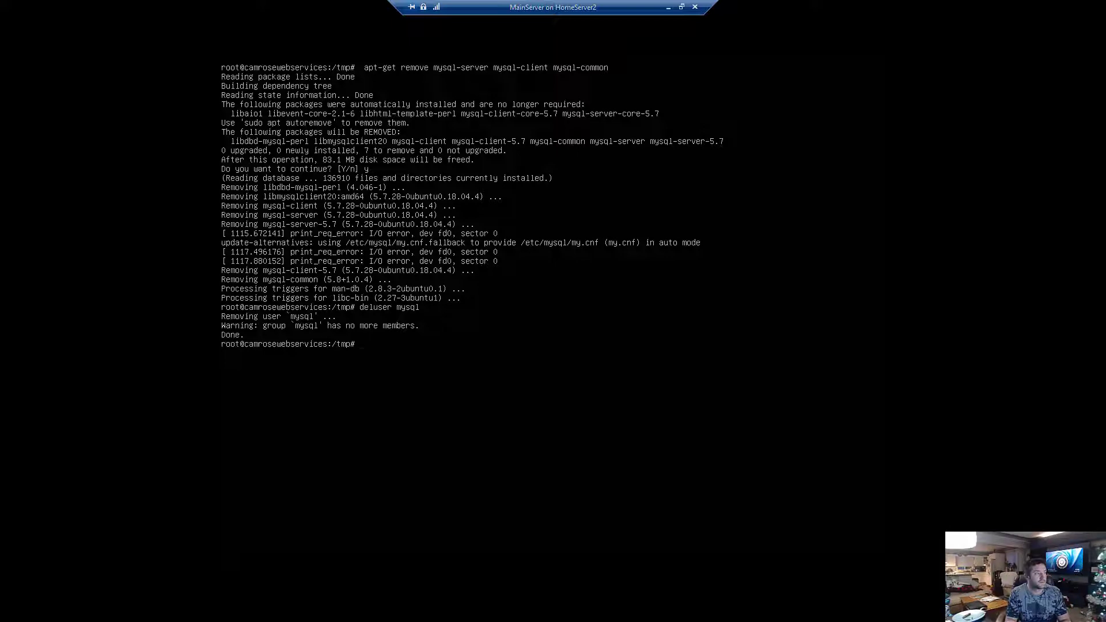
{"action": "type", "text": "rm"}
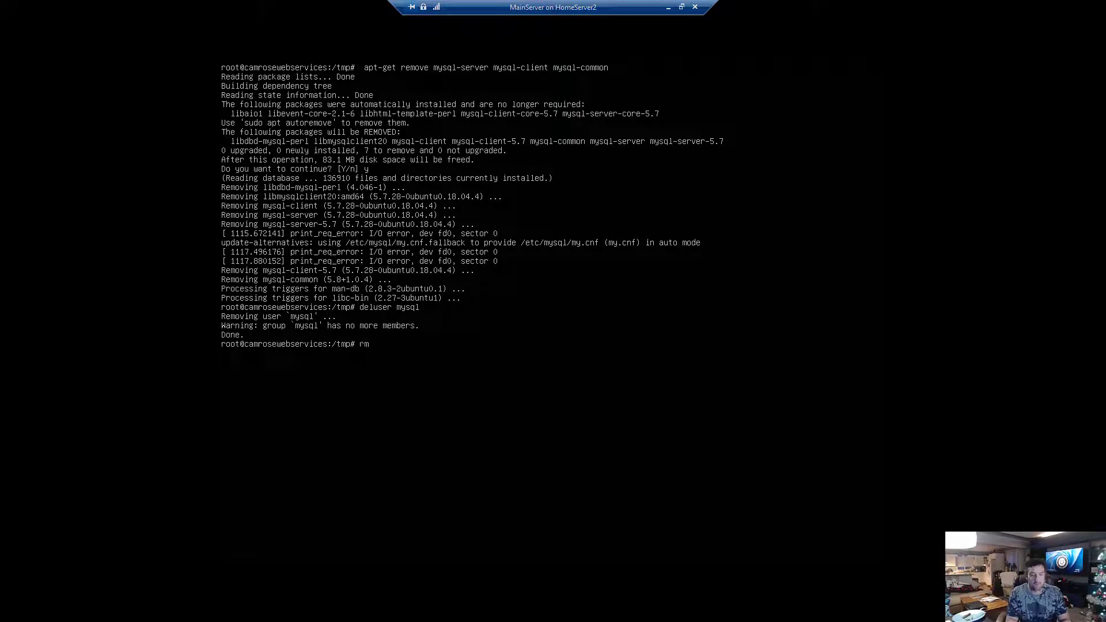
{"action": "type", "text": " -rf"}
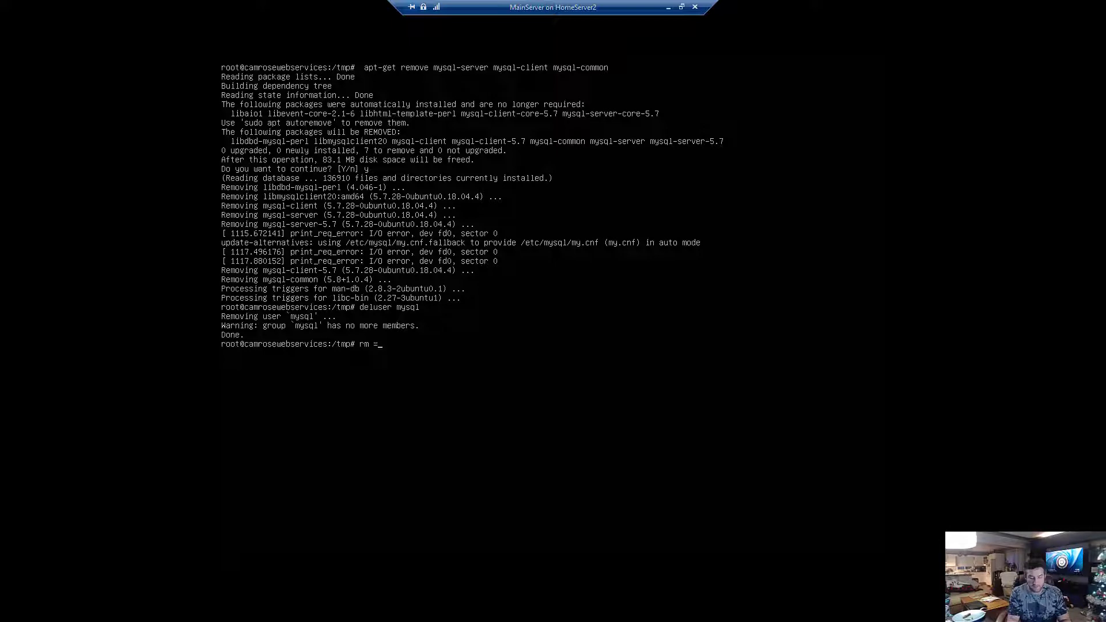
{"action": "type", "text": " /var"}
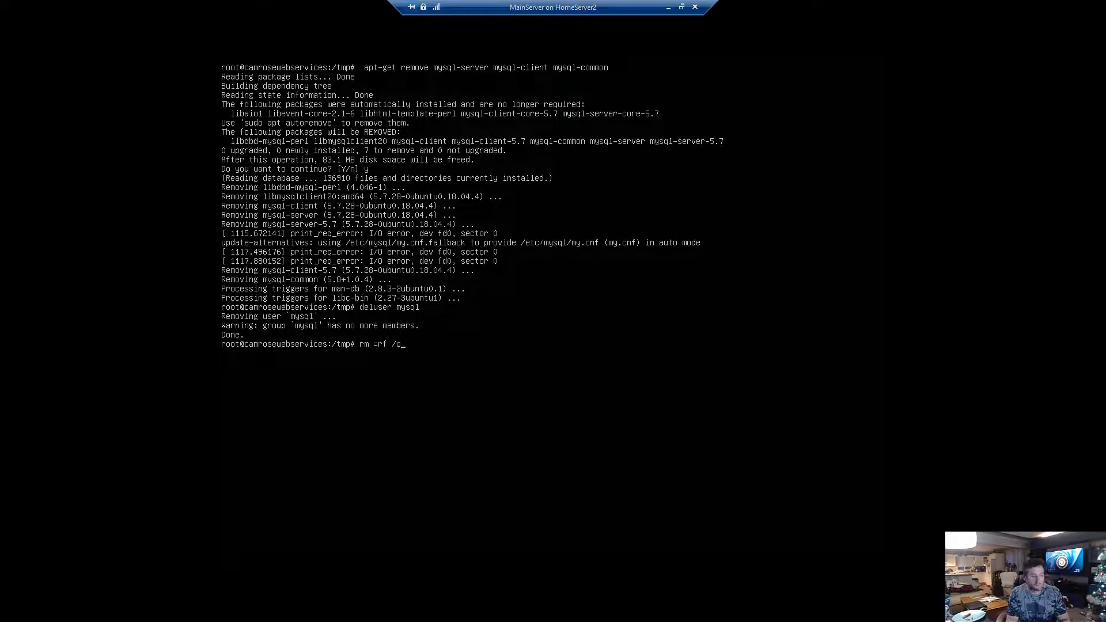
{"action": "type", "text": "/"}
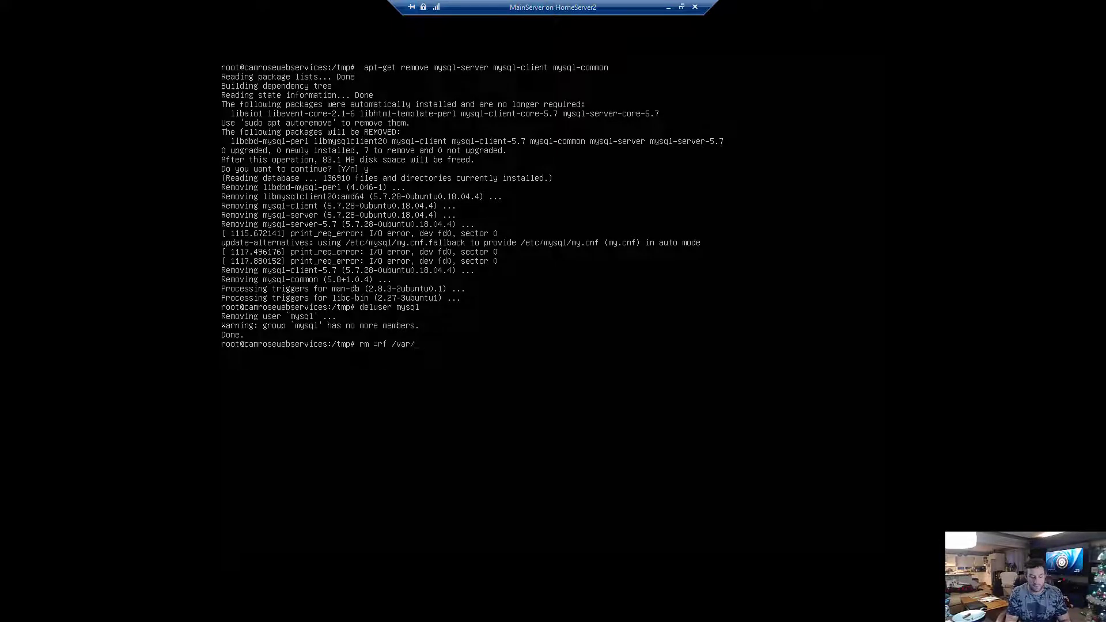
{"action": "type", "text": "lib/mysql"}
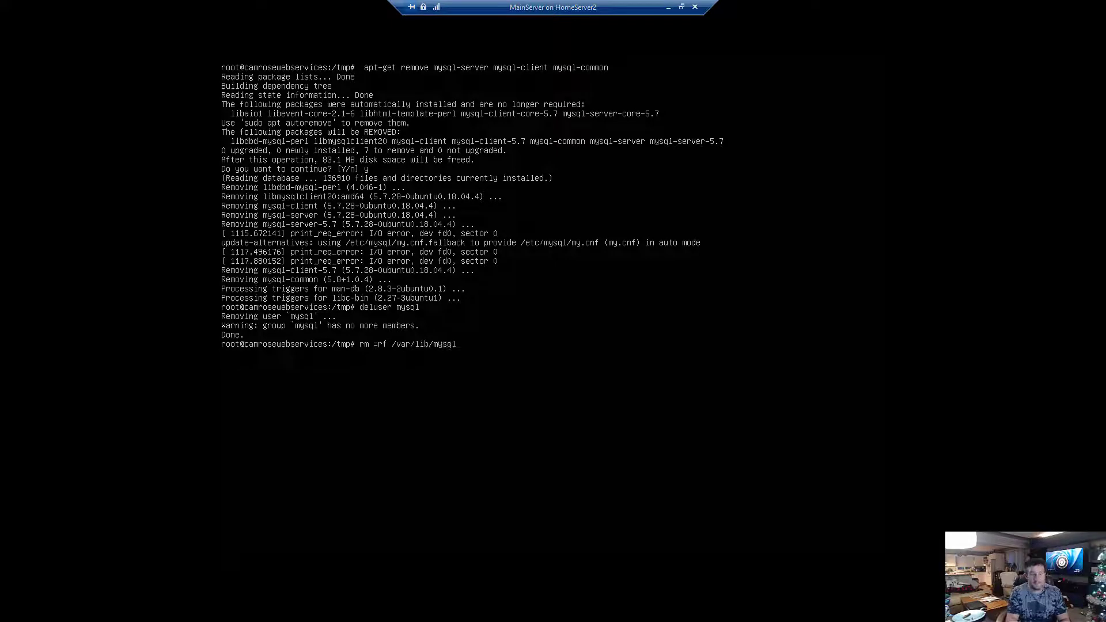
{"action": "key", "text": "Return"}
{"action": "key", "text": "Up"}
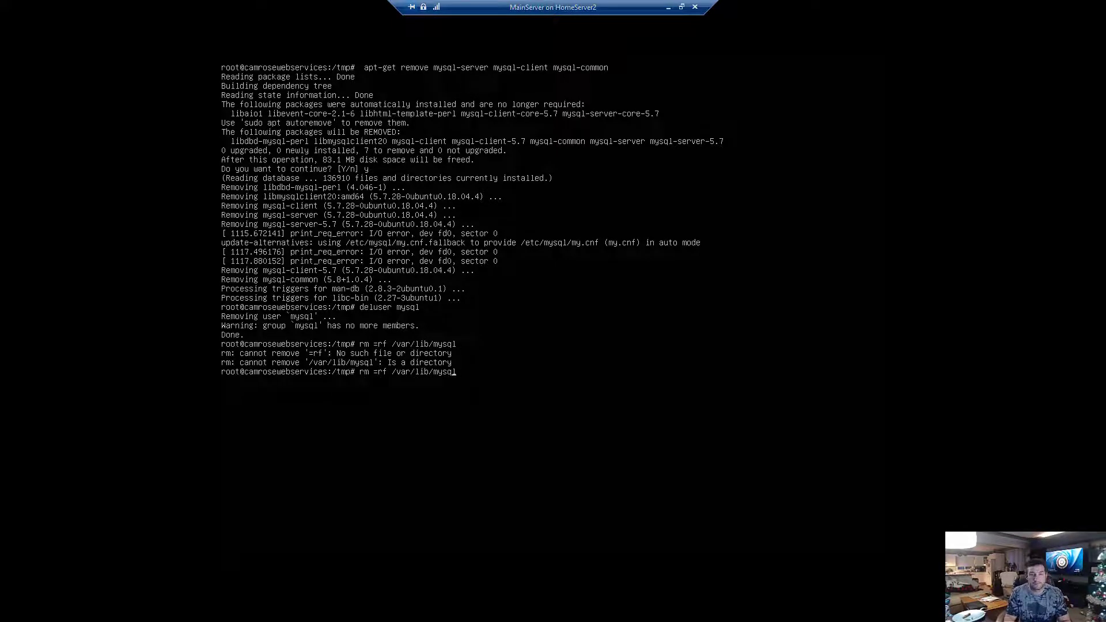
{"action": "key", "text": "Left"}
{"action": "key", "text": "Left"}
{"action": "key", "text": "BackSpace"}
{"action": "type", "text": "-"}
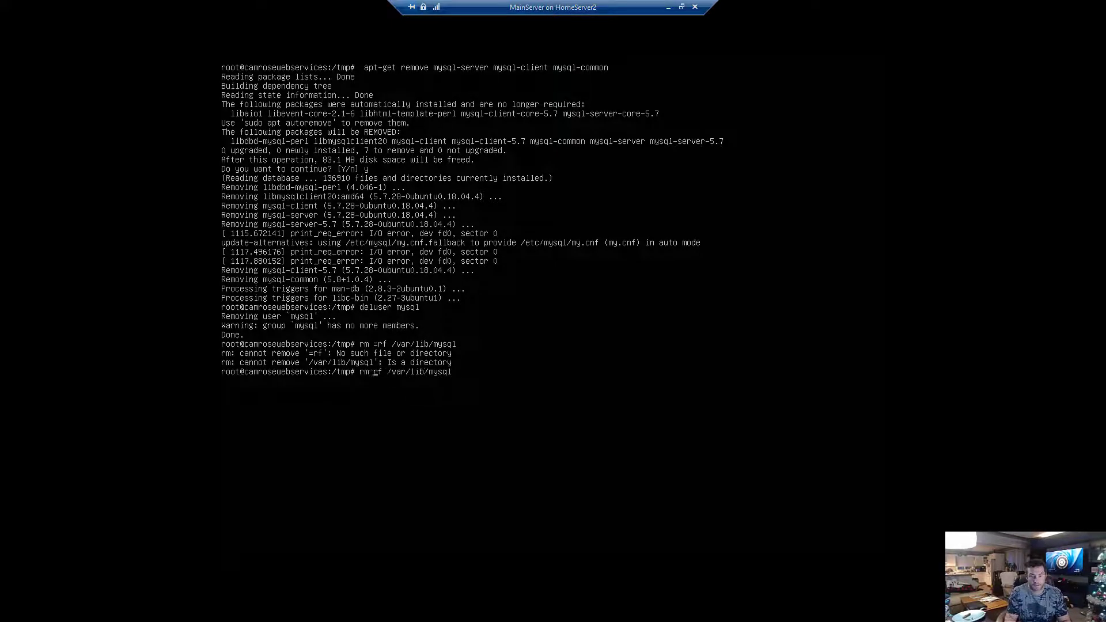
{"action": "key", "text": "Return"}
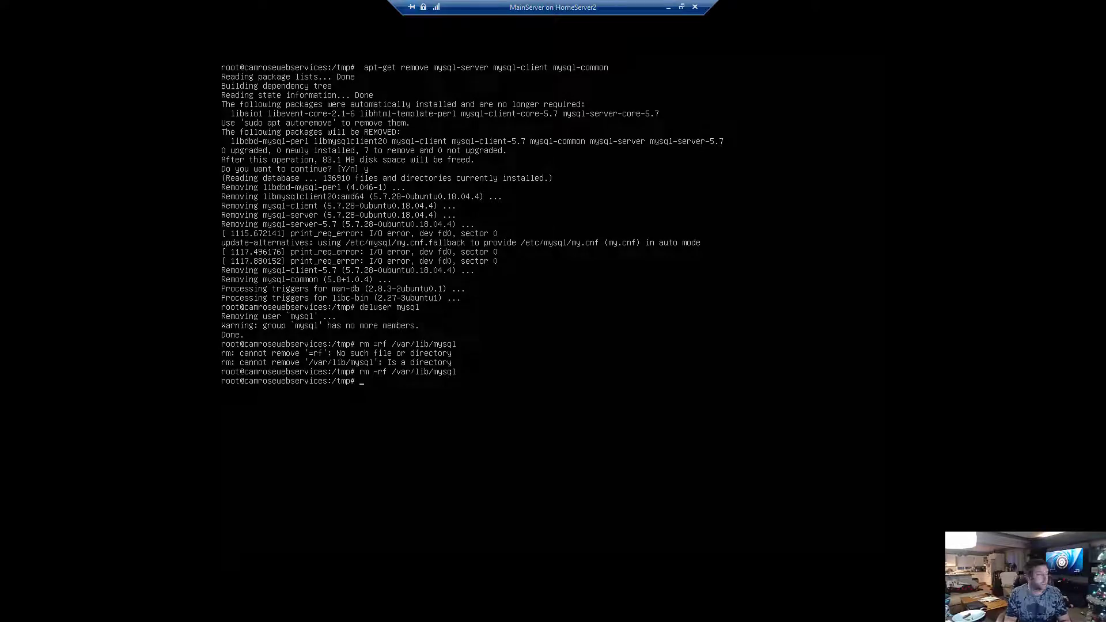
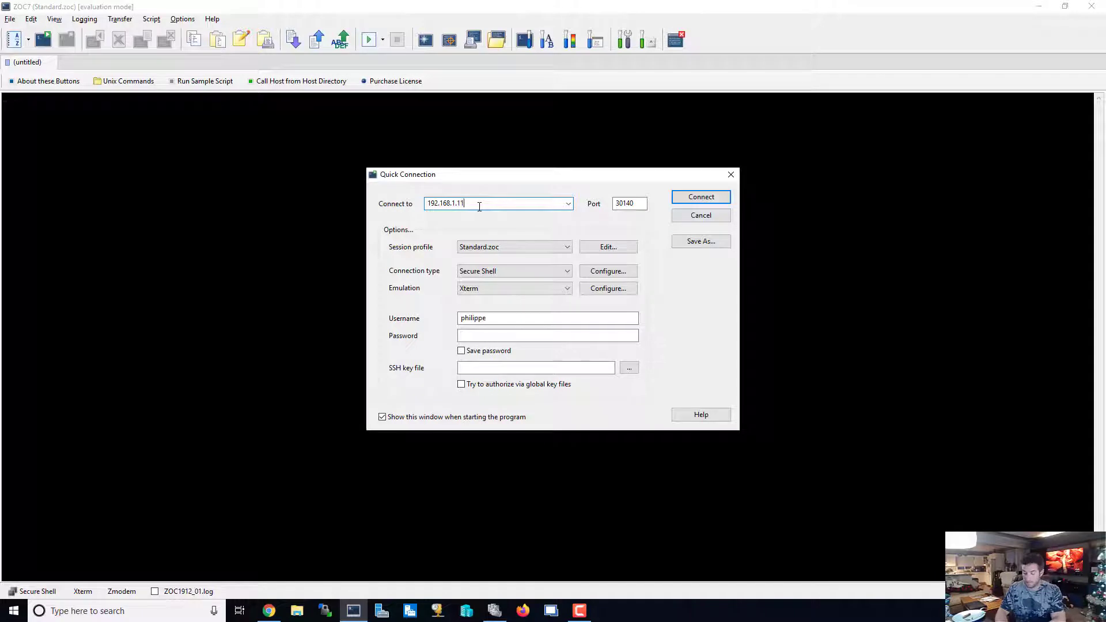
- Enter the username and password for 192.168.1.116 and attempt to connect
{"action": "key", "text": "Tab"}
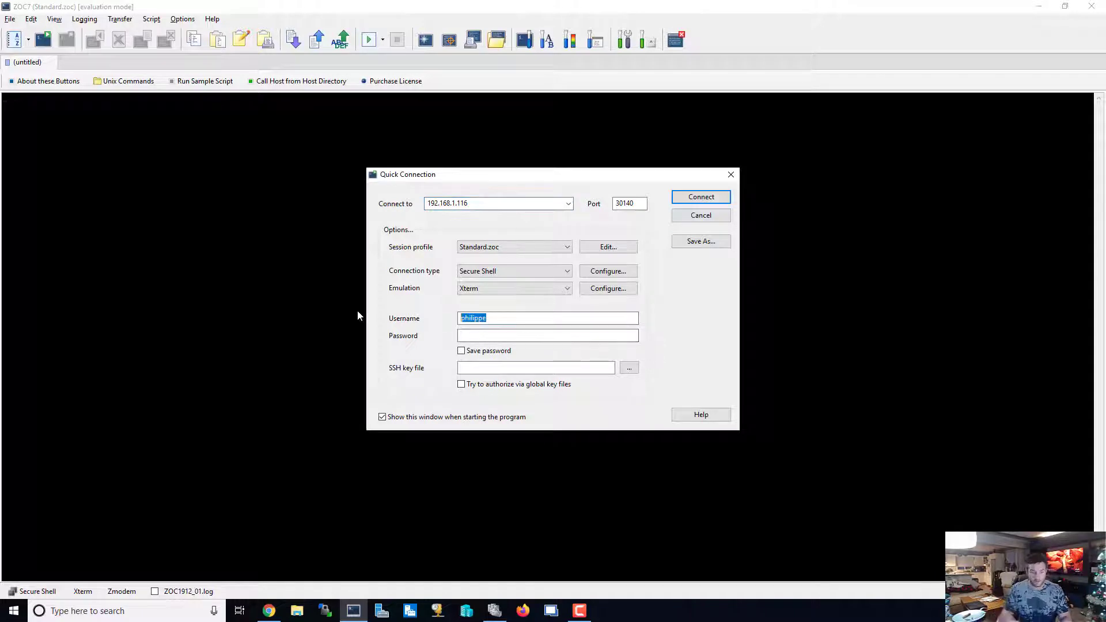
{"action": "type", "text": "bluntman001"}
{"action": "key", "text": "Tab"}
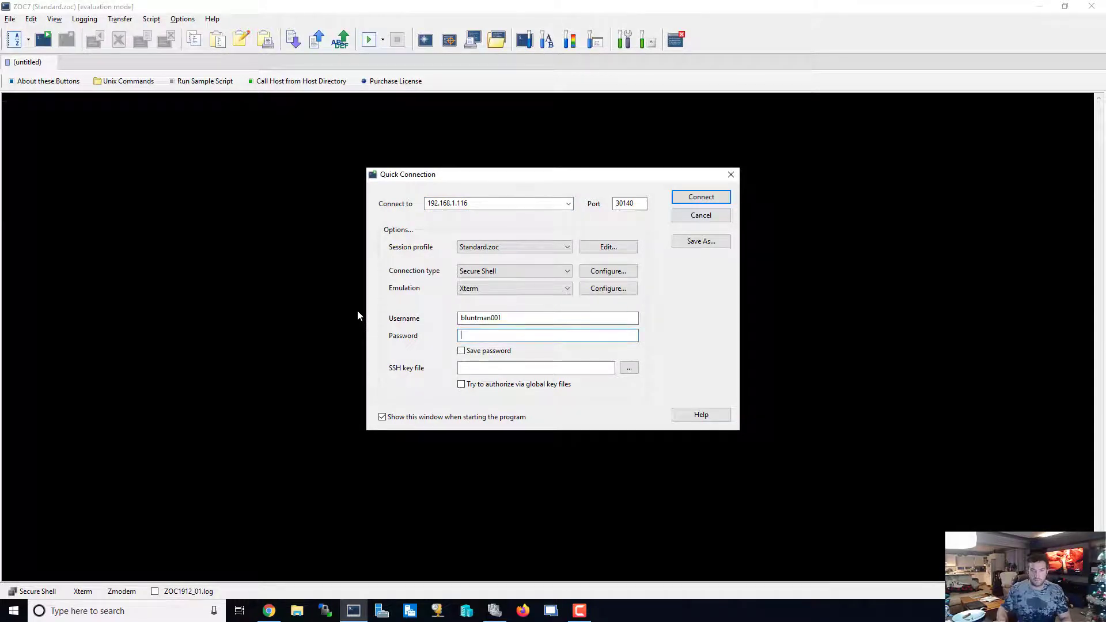
{"action": "type", "text": "*********"}
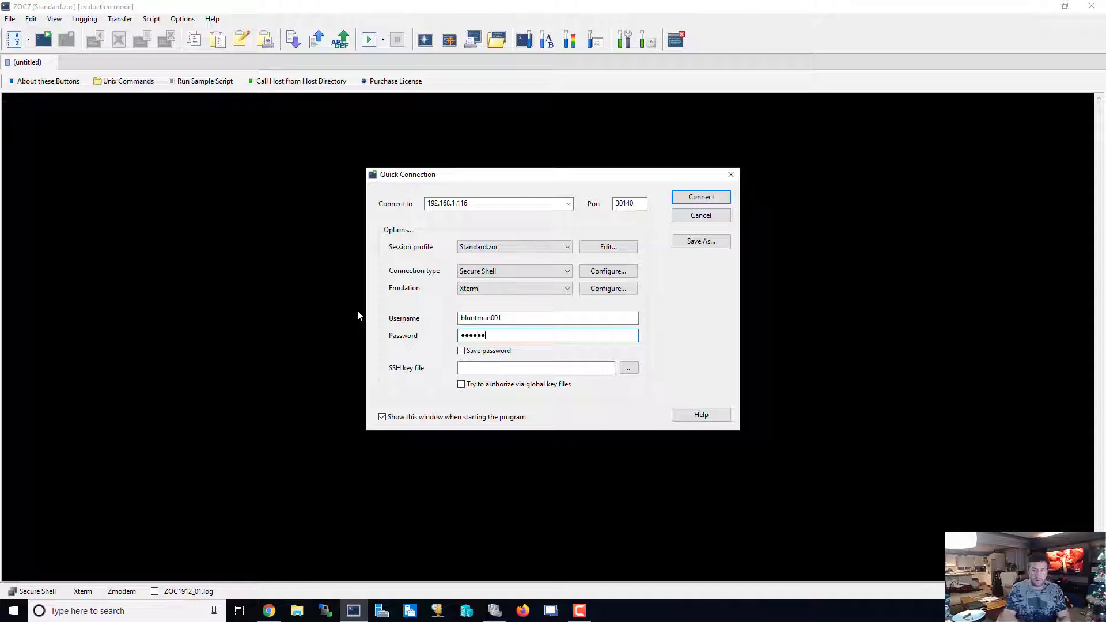
{"action": "left_click", "coordinate": [714, 197]}
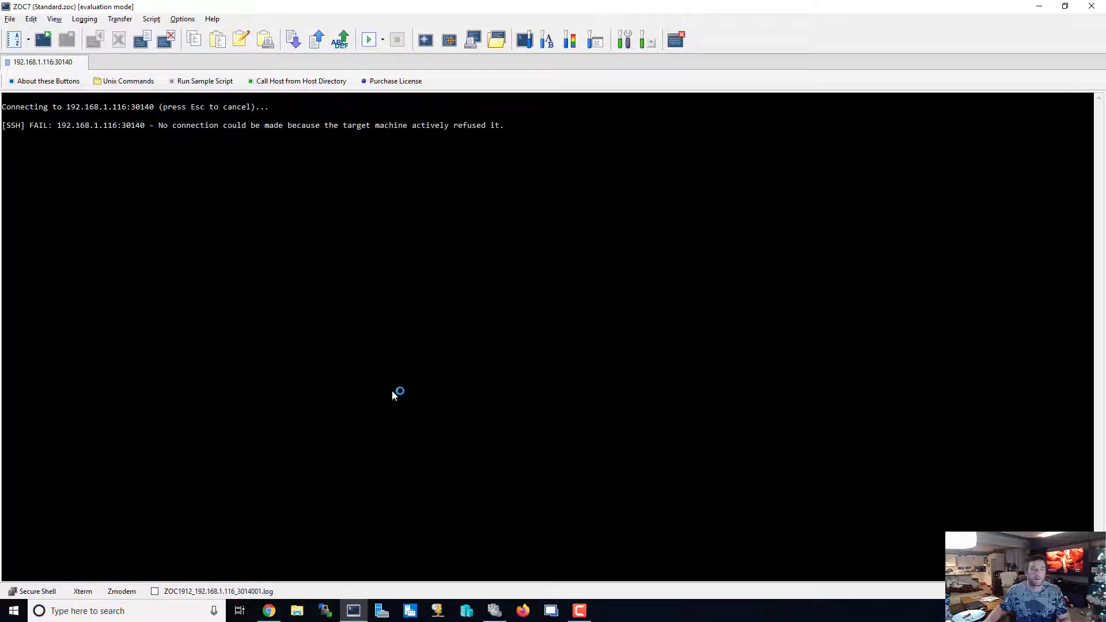
- Change the port to 22, reconnect, and submit the login password
{"action": "left_click", "coordinate": [43, 39]}
{"action": "double_click", "coordinate": [630, 203]}
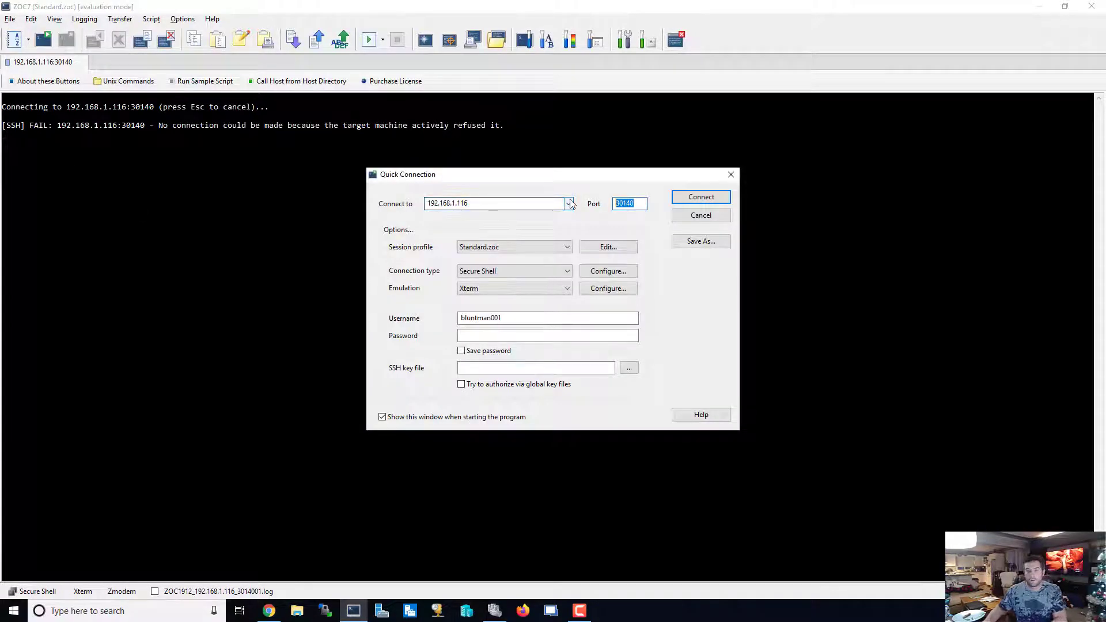
{"action": "type", "text": "22"}
{"action": "left_click", "coordinate": [714, 198]}
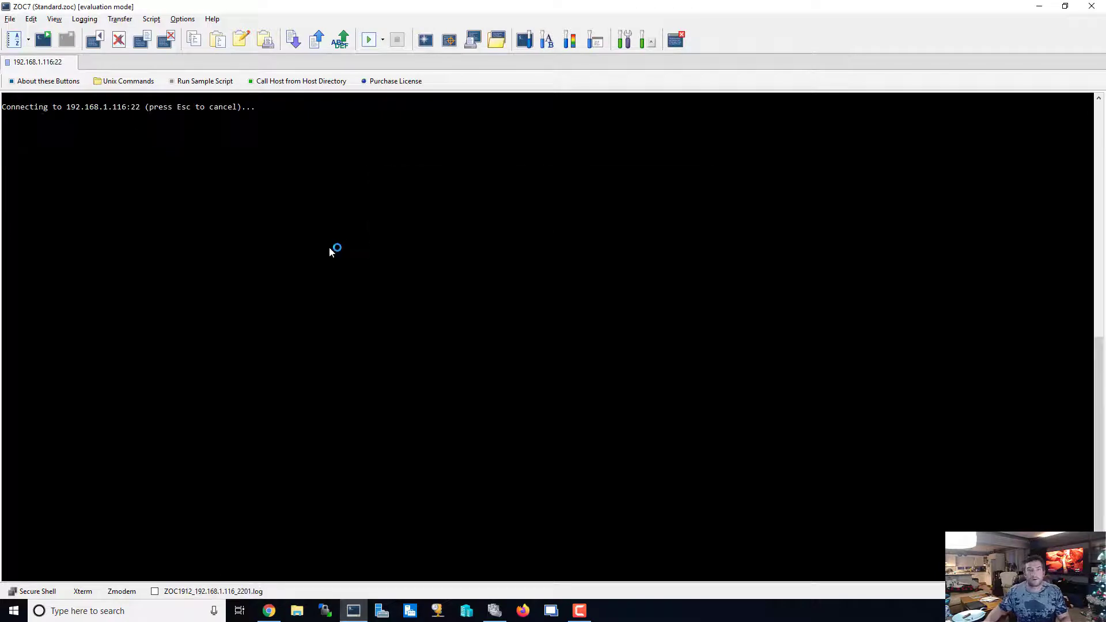
{"action": "type", "text": "********"}
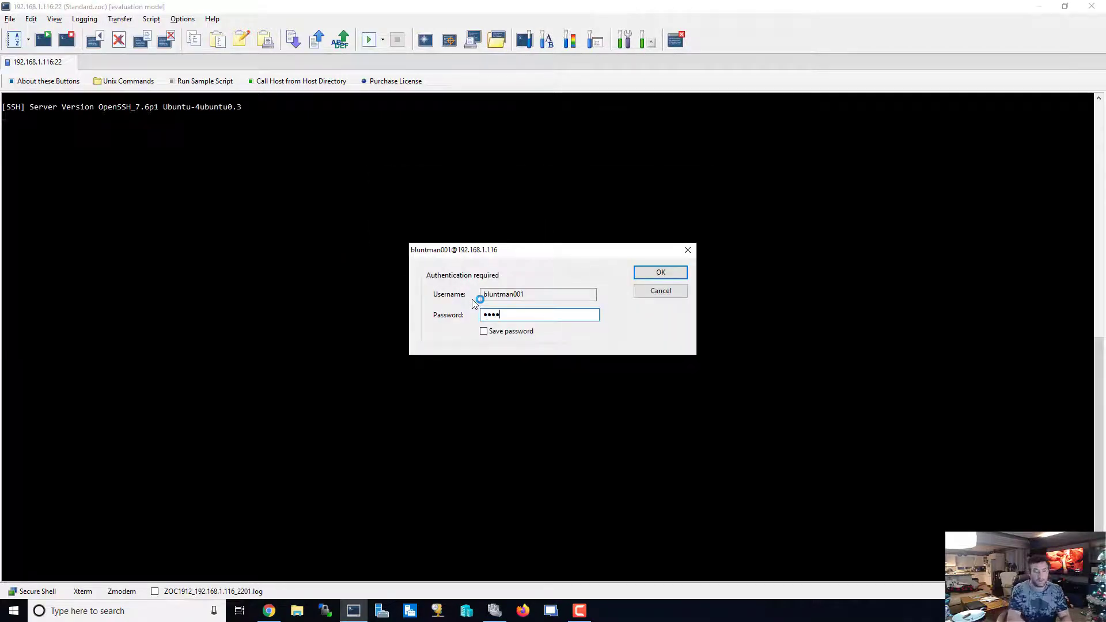
{"action": "key", "text": "Return"}
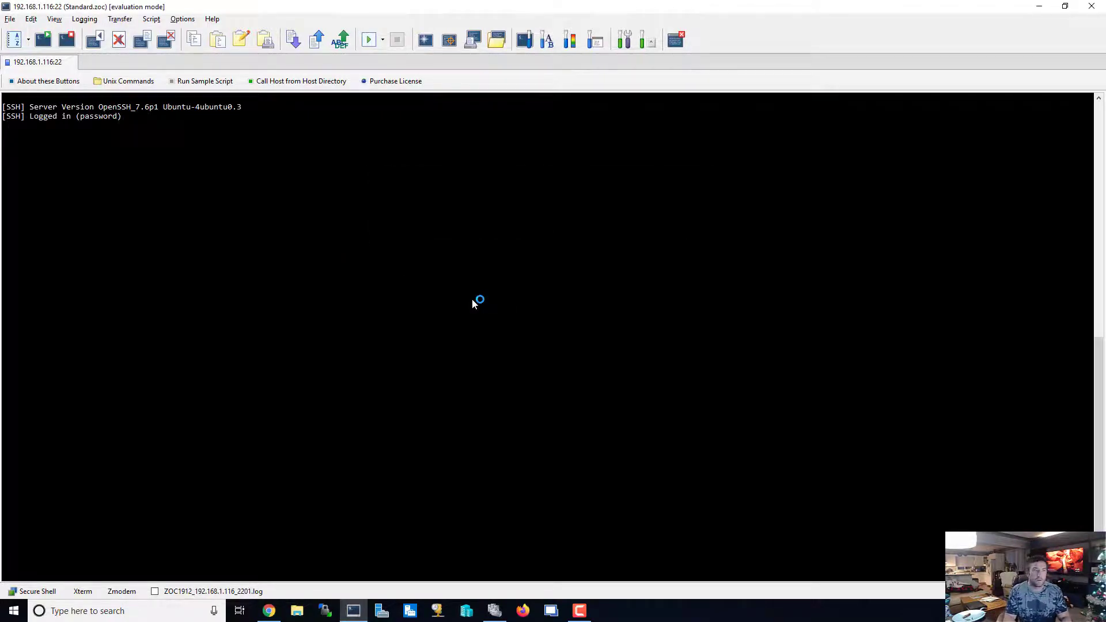
- Switch to a root shell with sudo su and the sudo password
{"action": "type", "text": "sudo su"}
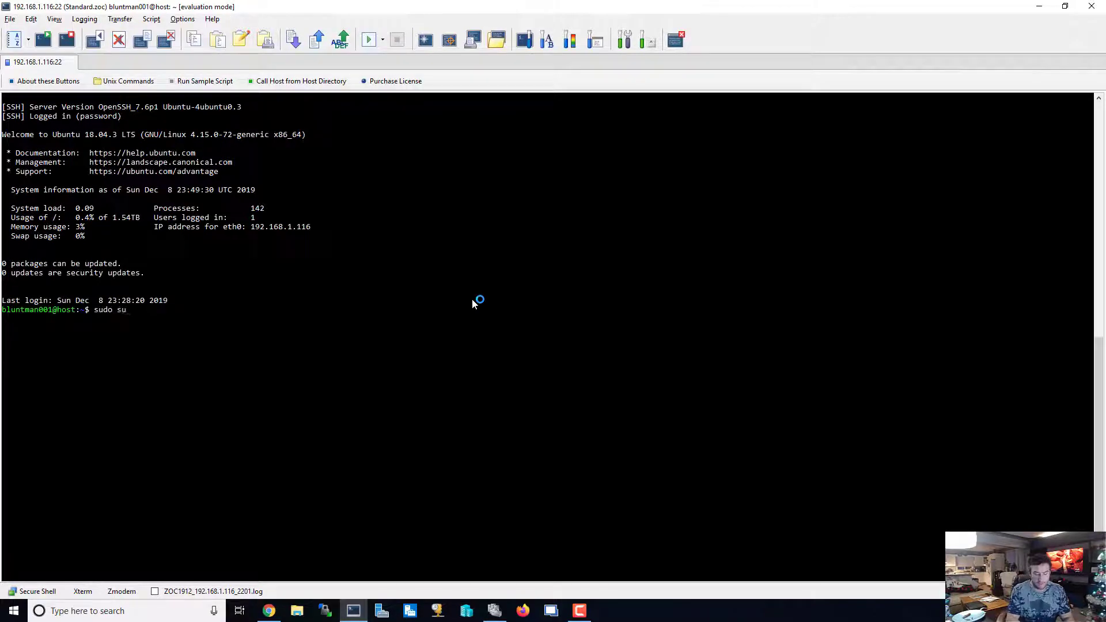
{"action": "key", "text": "Return"}
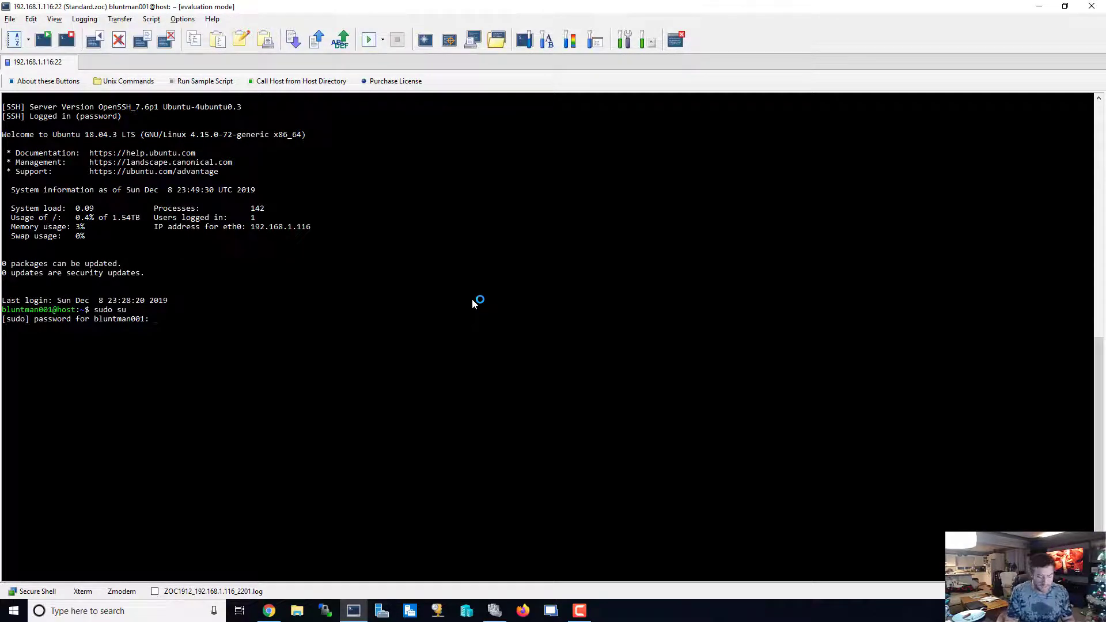
{"action": "key", "text": "Return"}
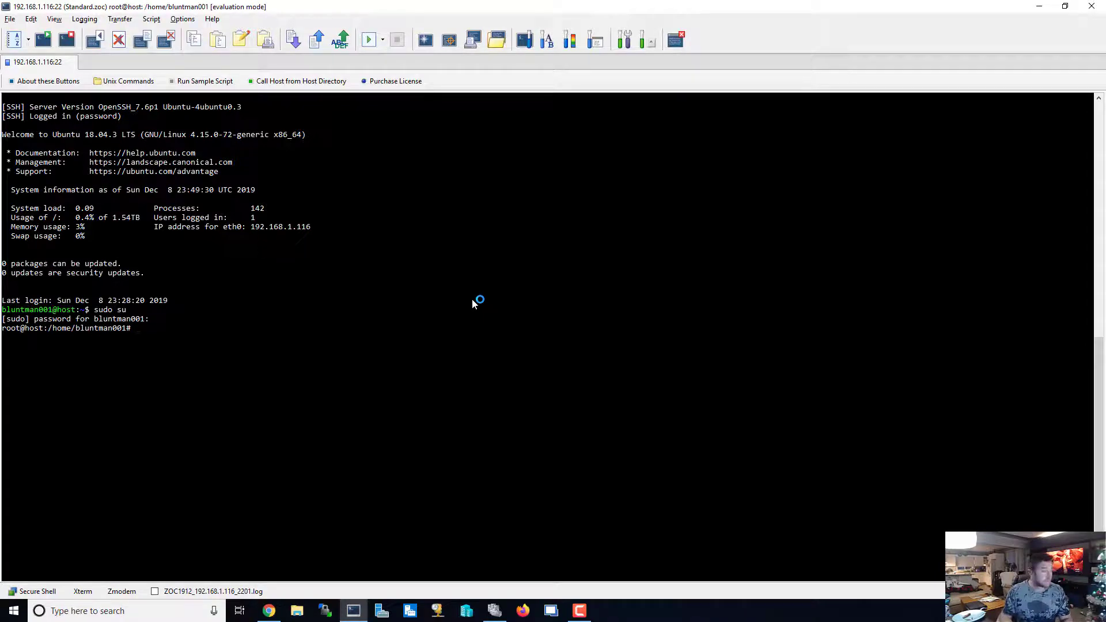
{"action": "left_click_drag", "start_coordinate": [474, 337], "coordinate": [439, 346]}
{"action": "left_click", "coordinate": [424, 286]}
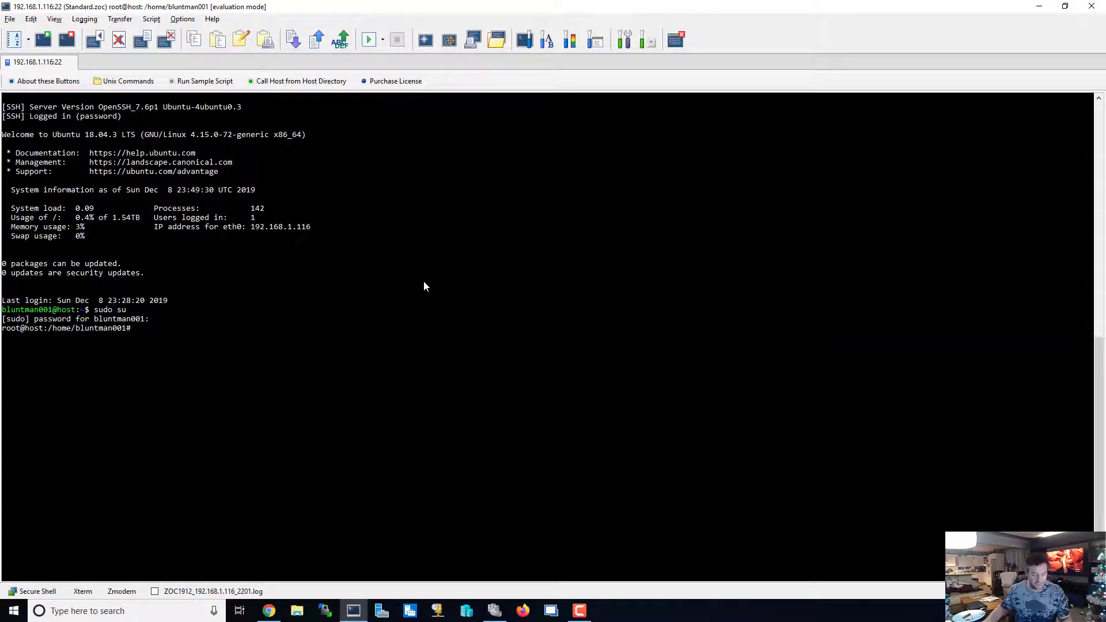
- Import the MariaDB signing key with apt-key and add the MariaDB 10.3 bionic repository copied from Chrome
{"action": "right_click", "coordinate": [395, 300]}
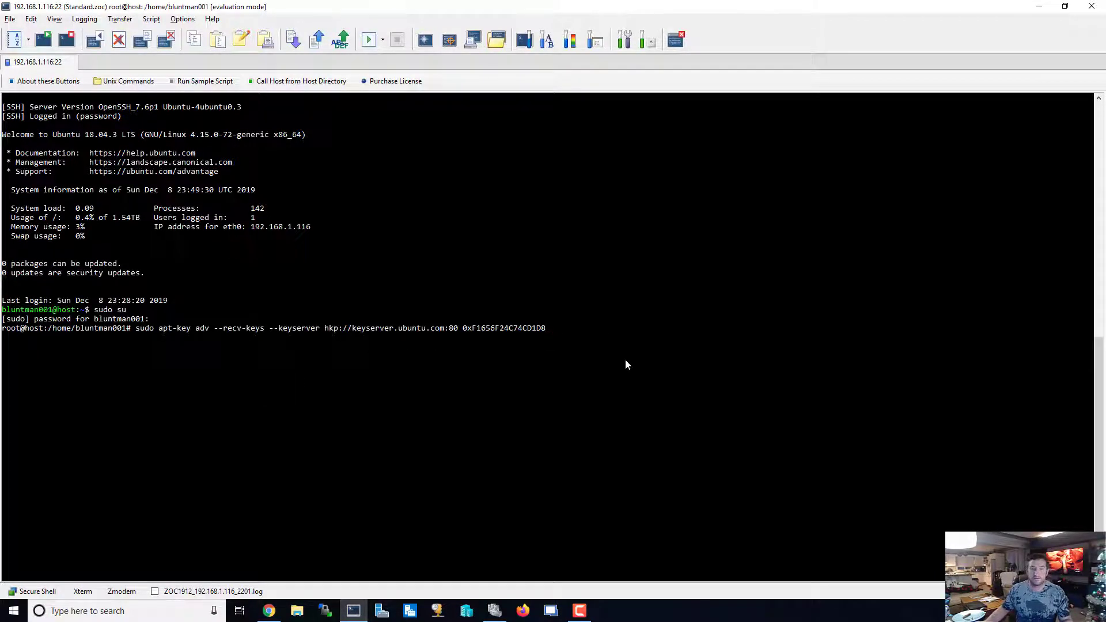
{"action": "key", "text": "Return"}
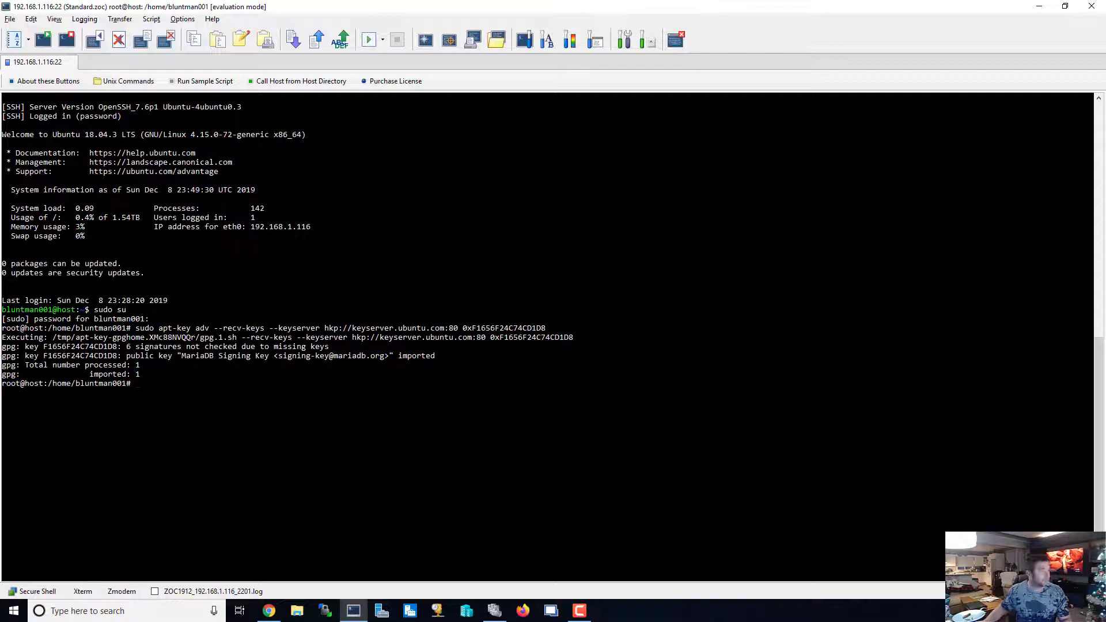
{"action": "left_click", "coordinate": [269, 611]}
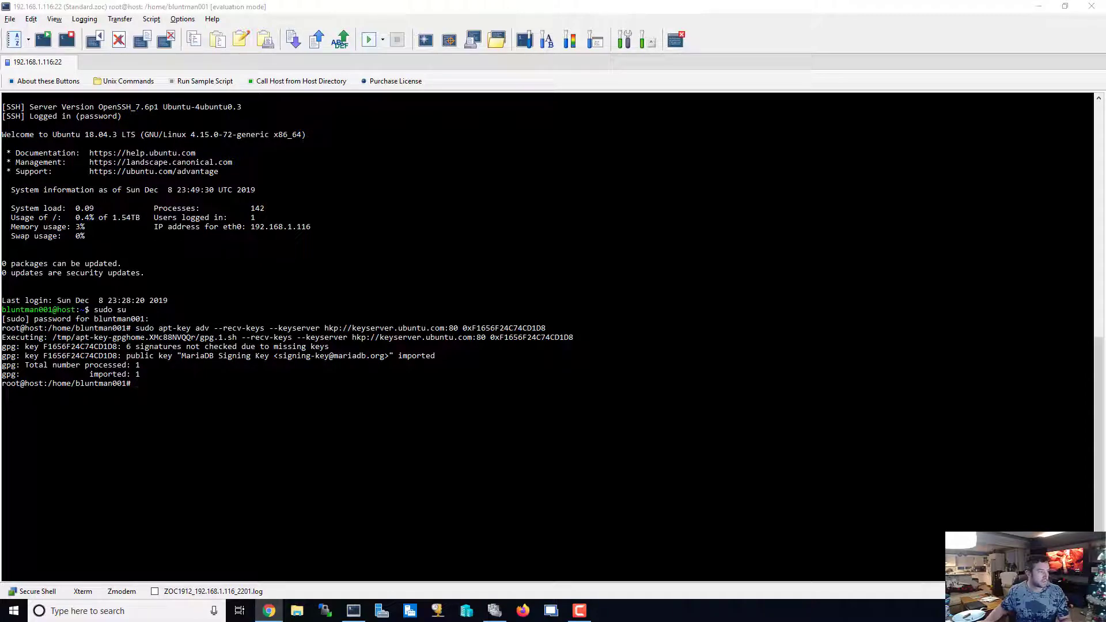
{"action": "left_click", "coordinate": [433, 389]}
{"action": "key", "text": "alt+v"}
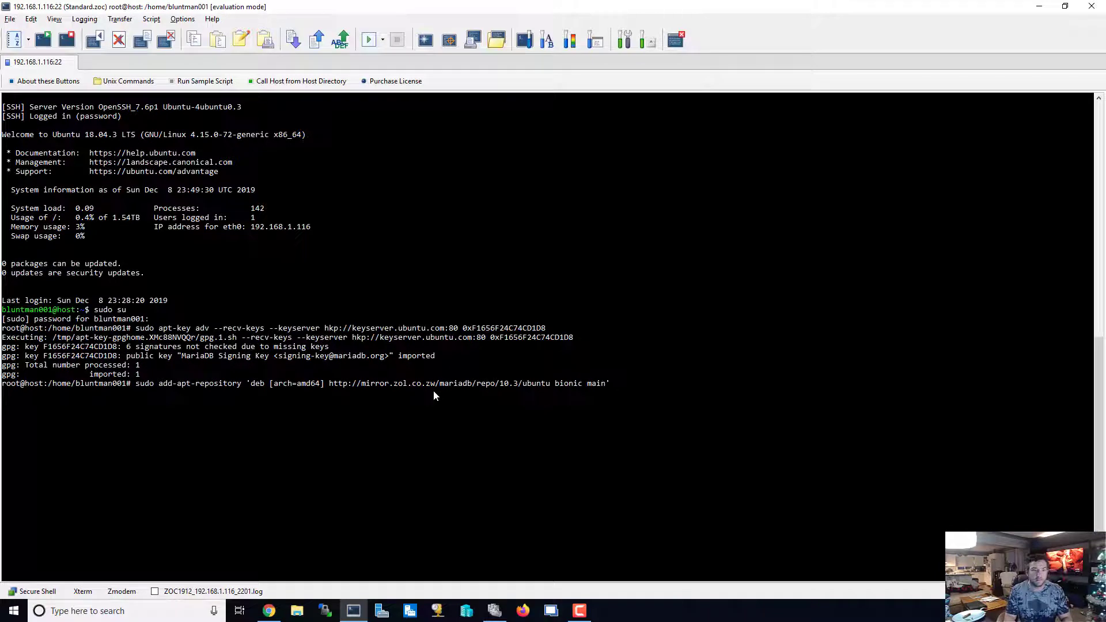
{"action": "key", "text": "Return"}
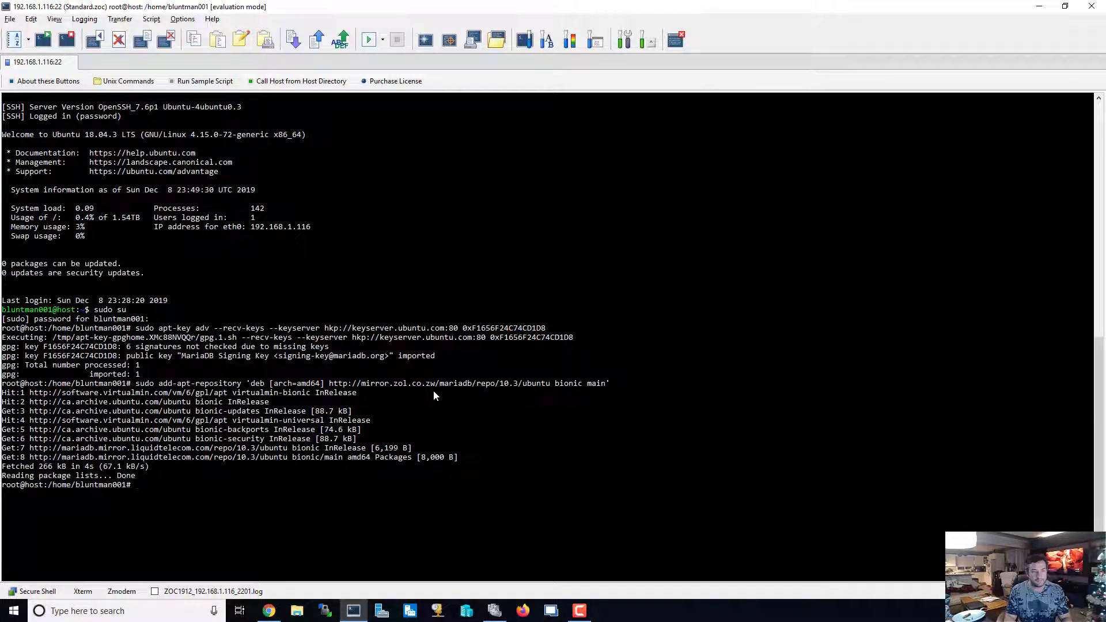
- Refresh package lists with sudo apt update and type the apt-get install command for mariadb-server
{"action": "type", "text": "sudo a"}
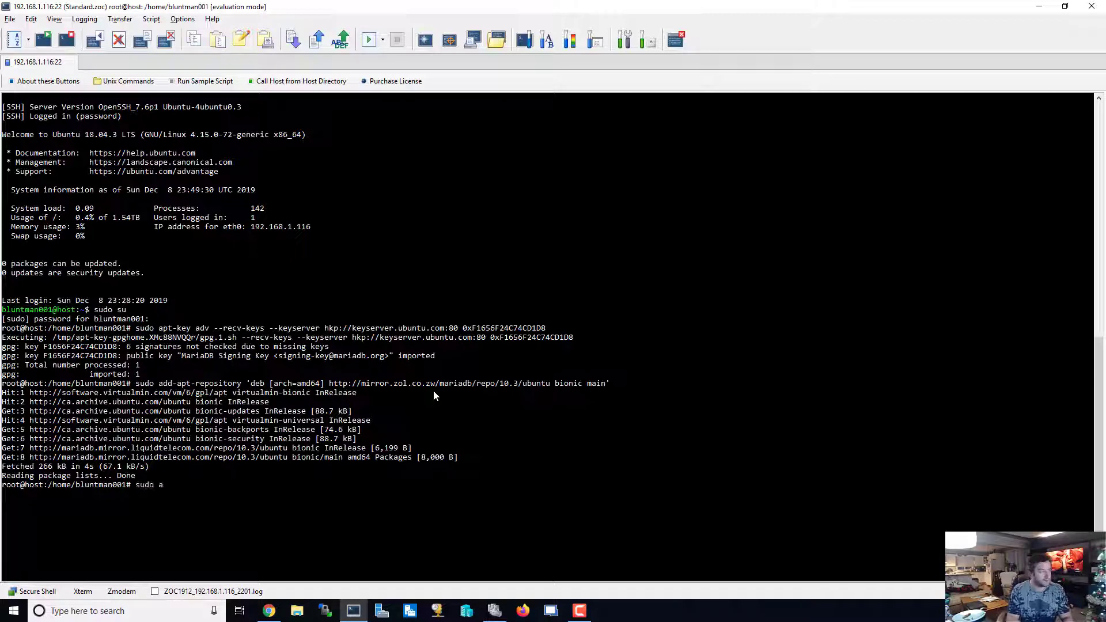
{"action": "type", "text": "pt update"}
{"action": "key", "text": "Return"}
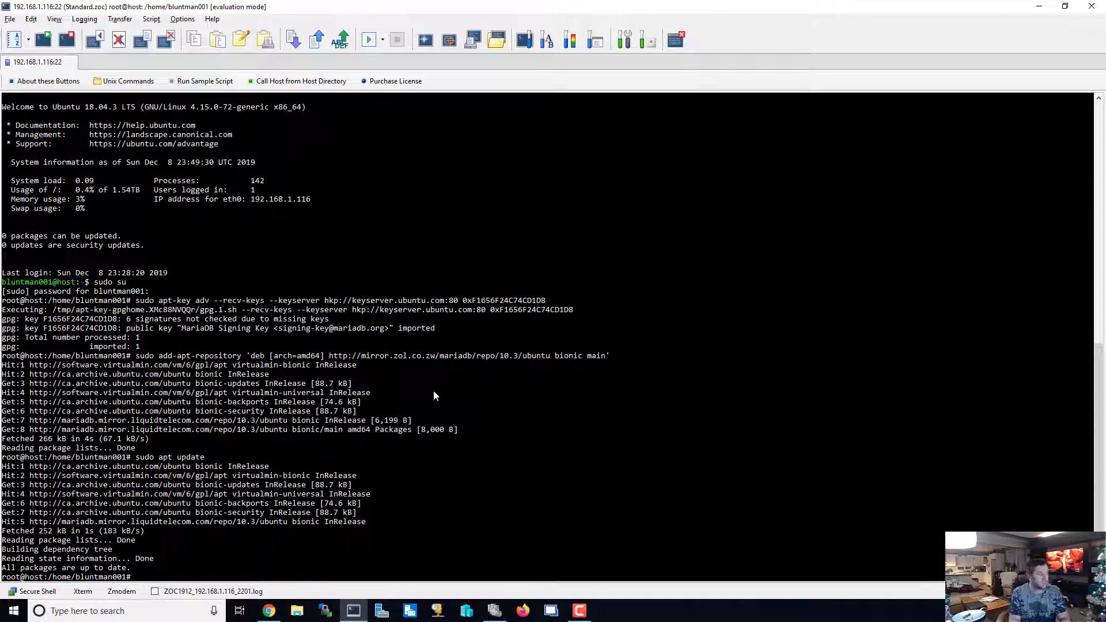
{"action": "type", "text": "apt"}
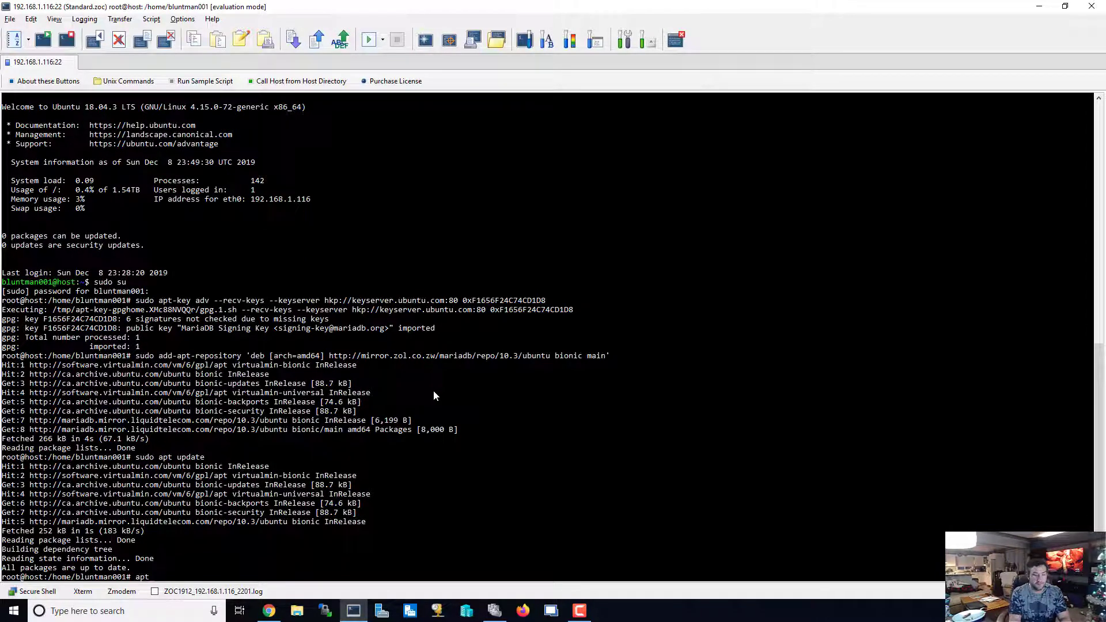
{"action": "type", "text": "-get insta;; -y"}
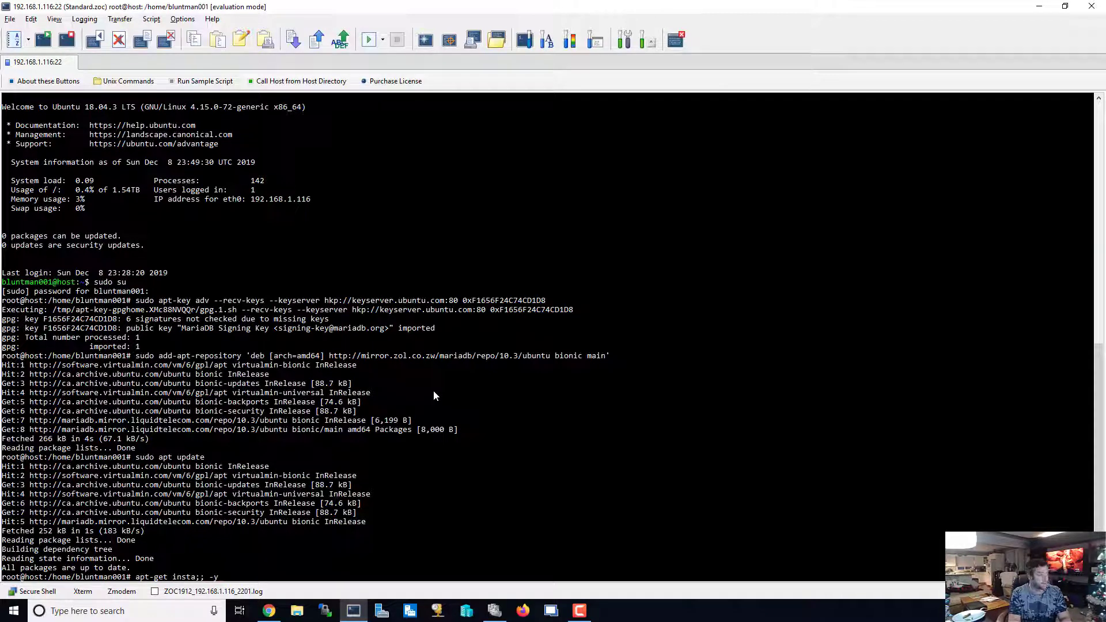
{"action": "type", "text": " maria"}
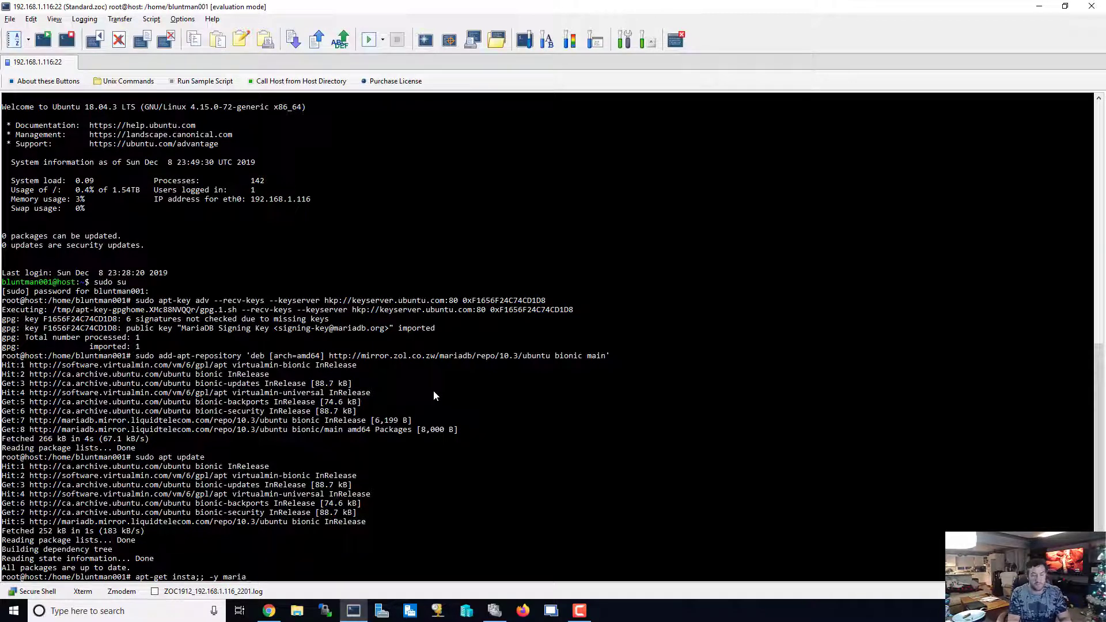
{"action": "type", "text": "db-server maria"}
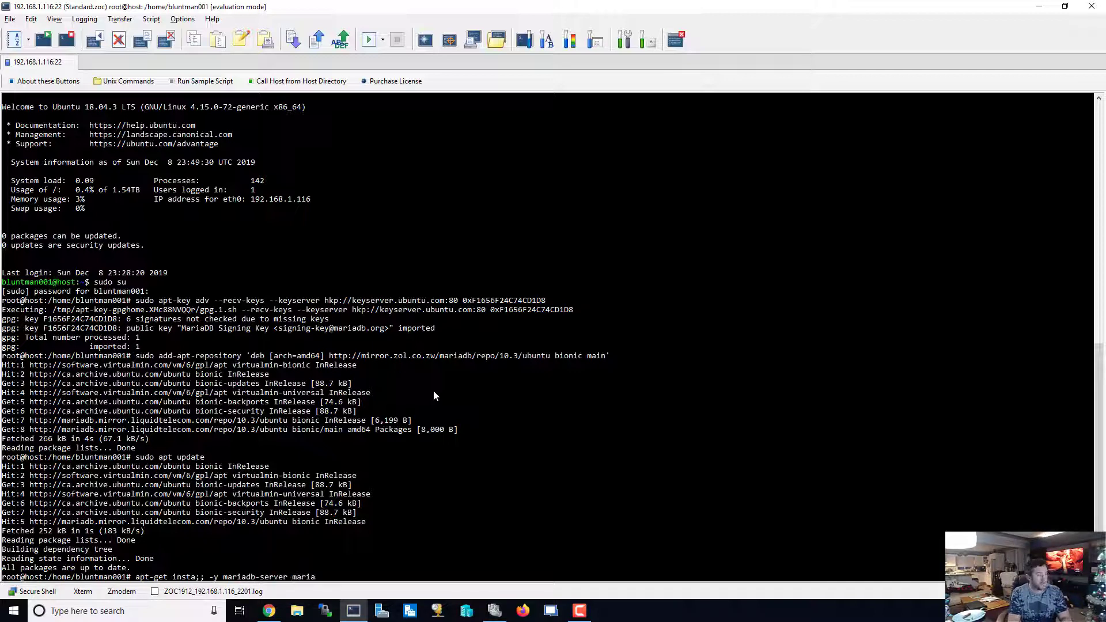
{"action": "type", "text": "-client"}
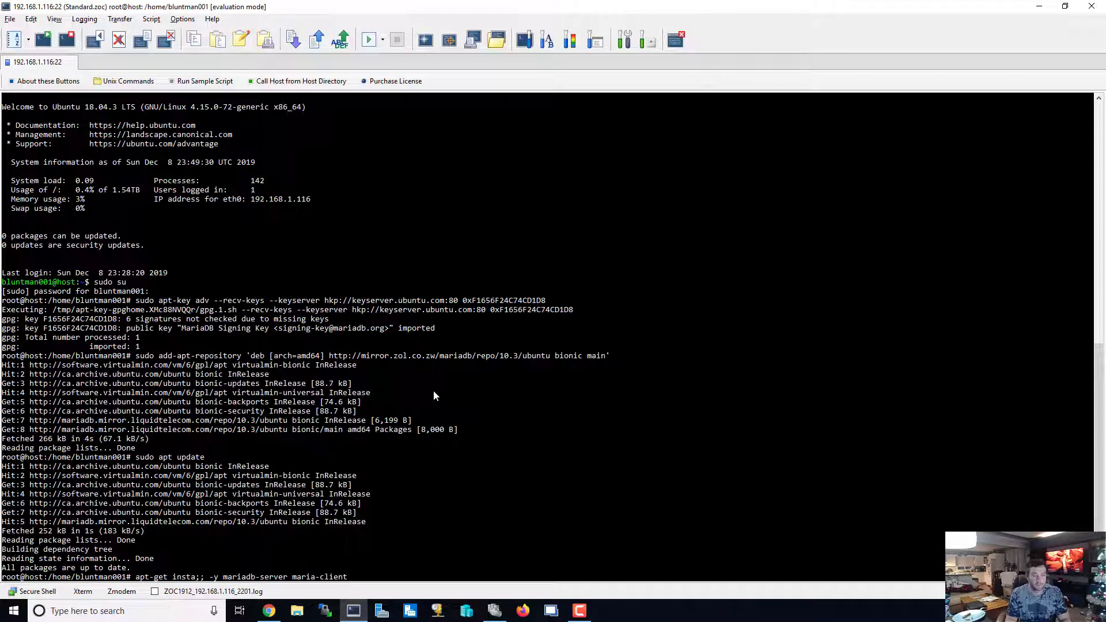
- Fix 'insta;;' to 'install', run it, and recall the command after it fails on maria-client
{"action": "key", "text": "BackSpace"}
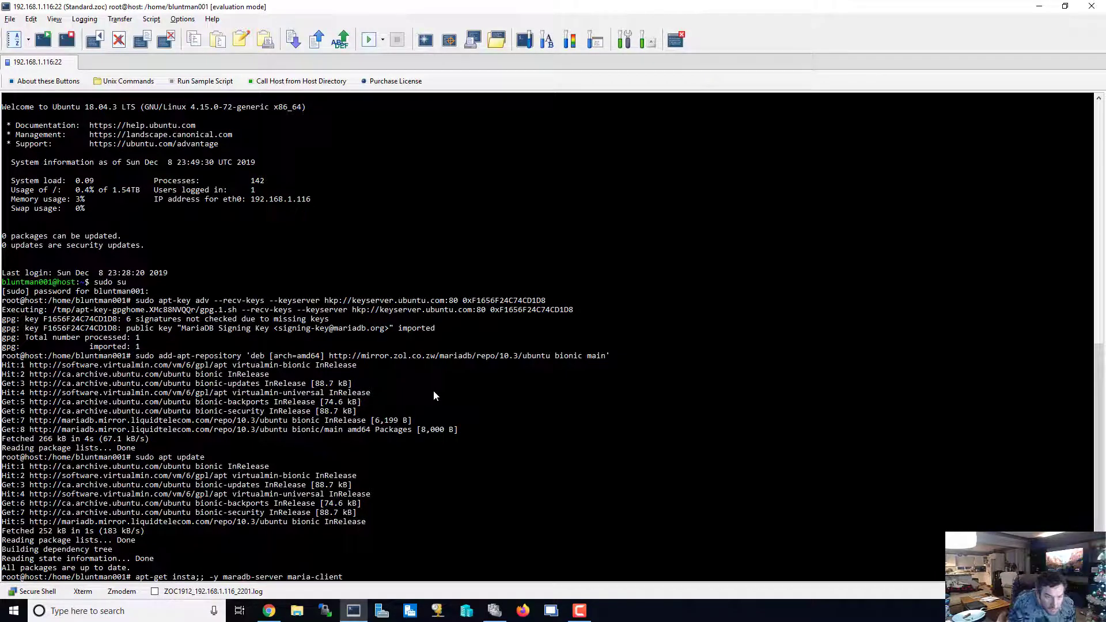
{"action": "type", "text": "b"}
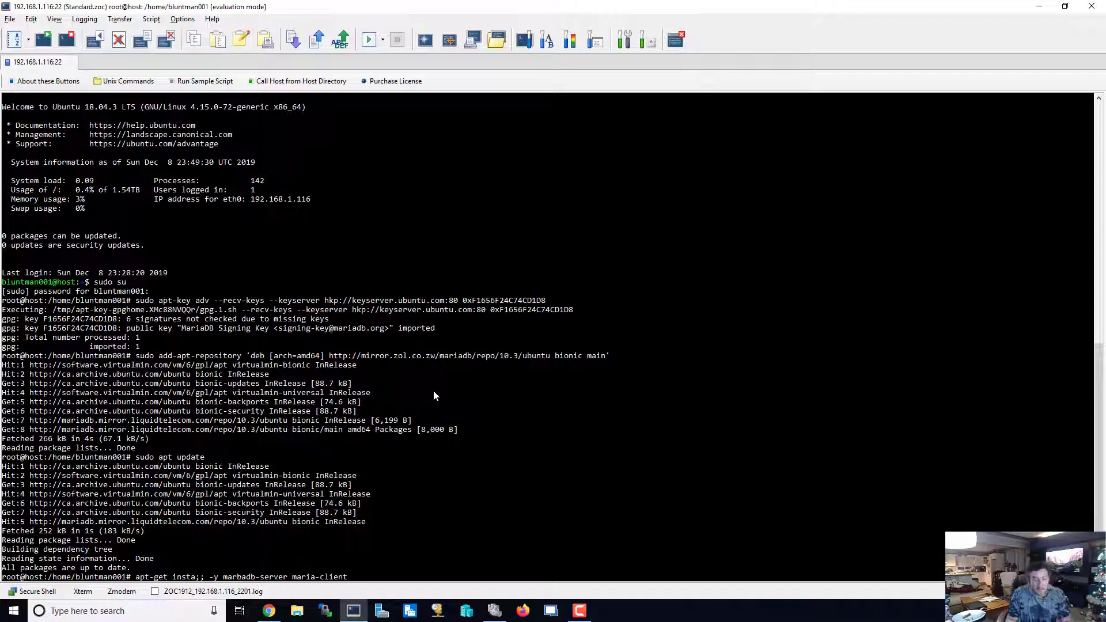
{"action": "key", "text": "BackSpace"}
{"action": "type", "text": "i"}
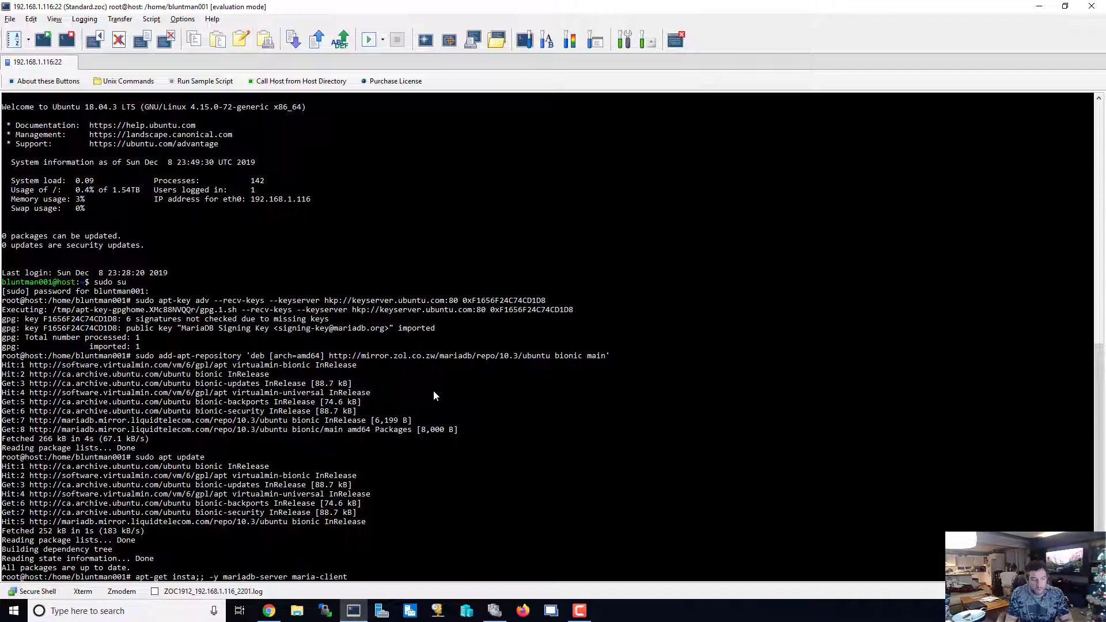
{"action": "key", "text": "Left"}
{"action": "key", "text": "Left"}
{"action": "key", "text": "Left"}
{"action": "key", "text": "Left"}
{"action": "key", "text": "Left"}
{"action": "key", "text": "Left"}
{"action": "key", "text": "Left"}
{"action": "key", "text": "Left"}
{"action": "key", "text": "BackSpace"}
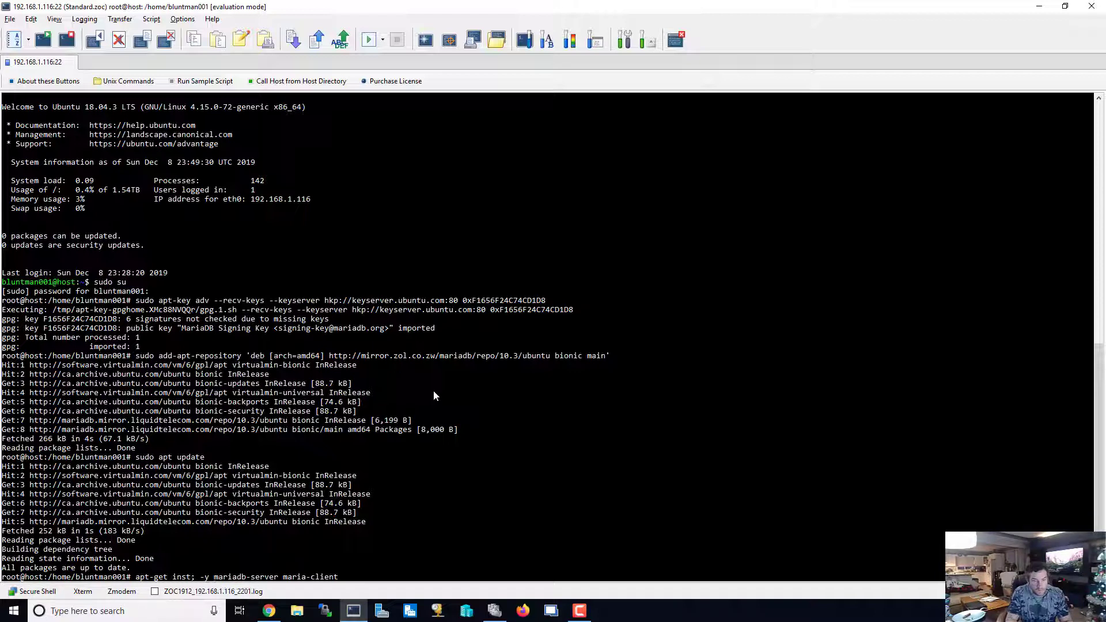
{"action": "key", "text": "BackSpace"}
{"action": "type", "text": "ll"}
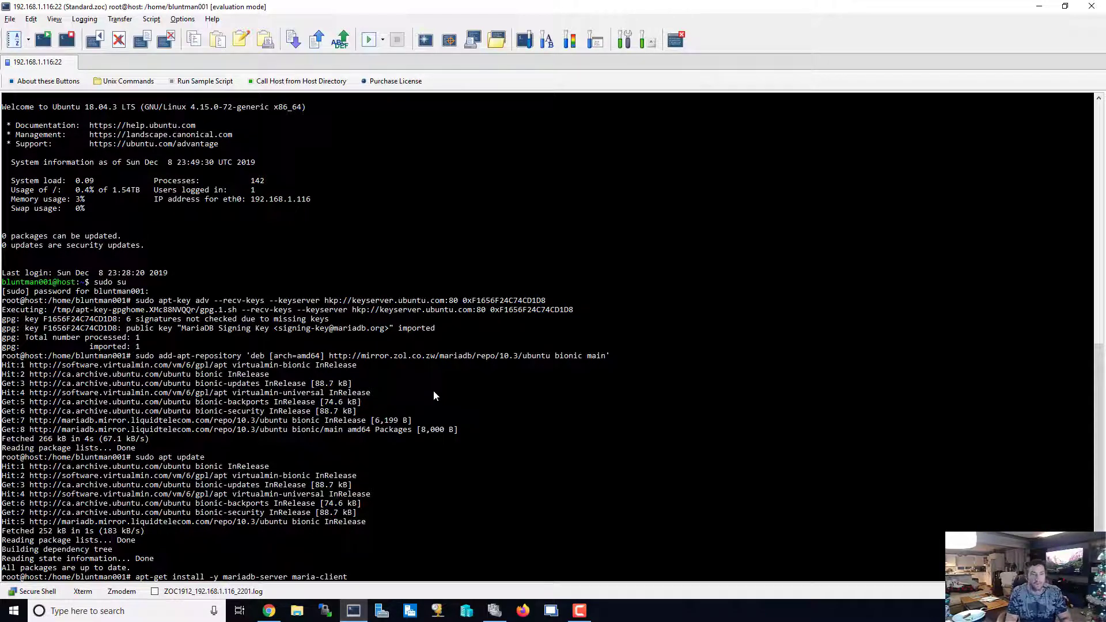
{"action": "key", "text": "Return"}
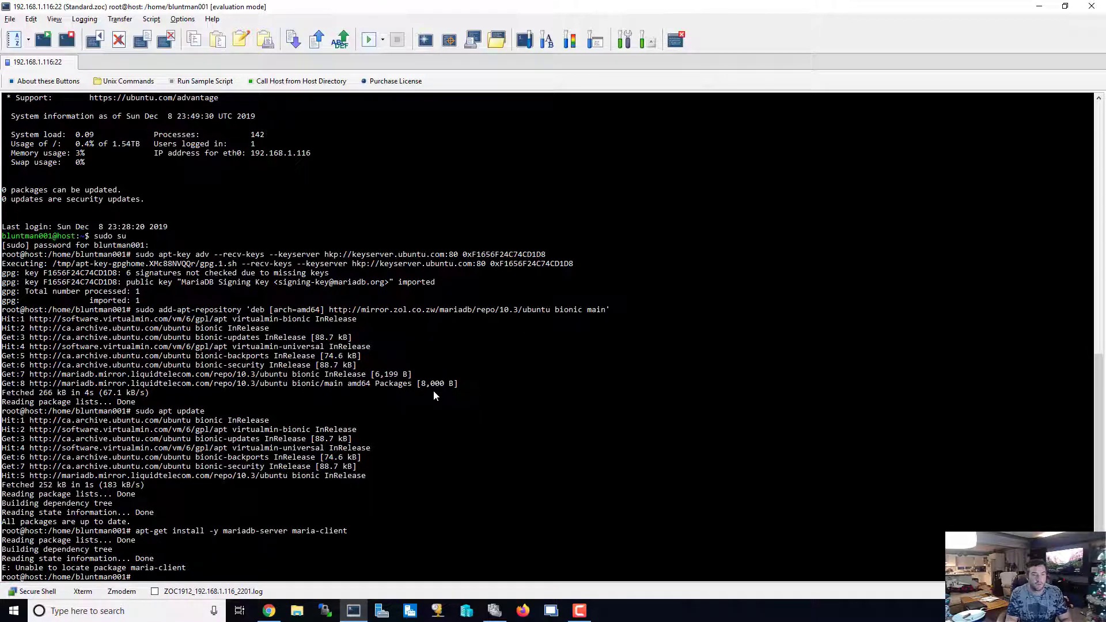
{"action": "key", "text": "Up"}
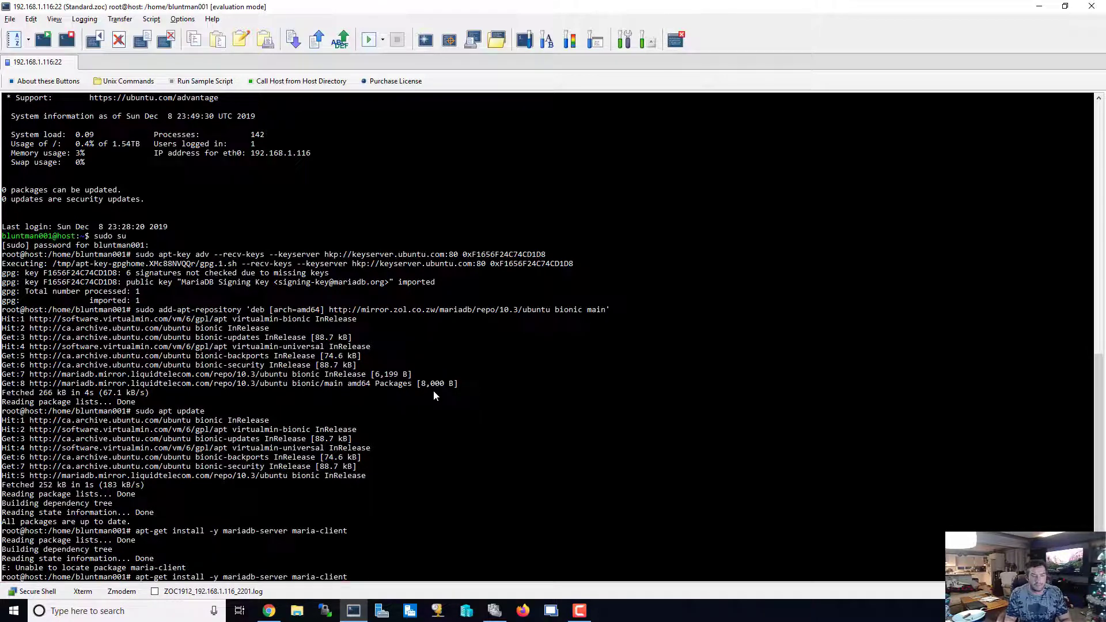
- Correct the package to mariadb-client, run the install, and set and confirm the MariaDB root password
{"action": "type", "text": "db"}
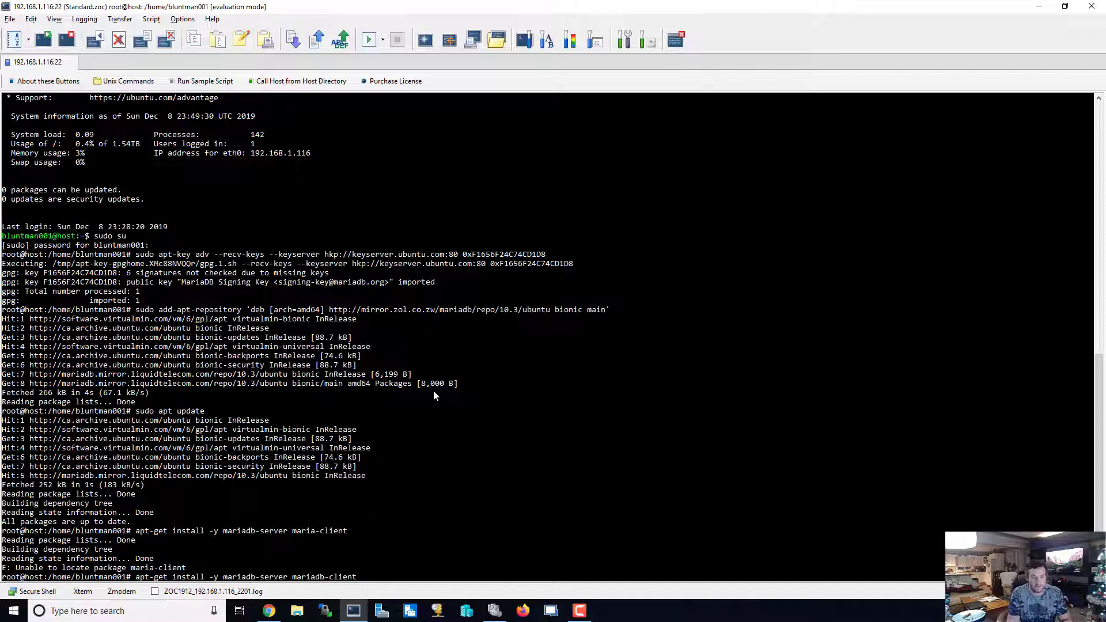
{"action": "key", "text": "Return"}
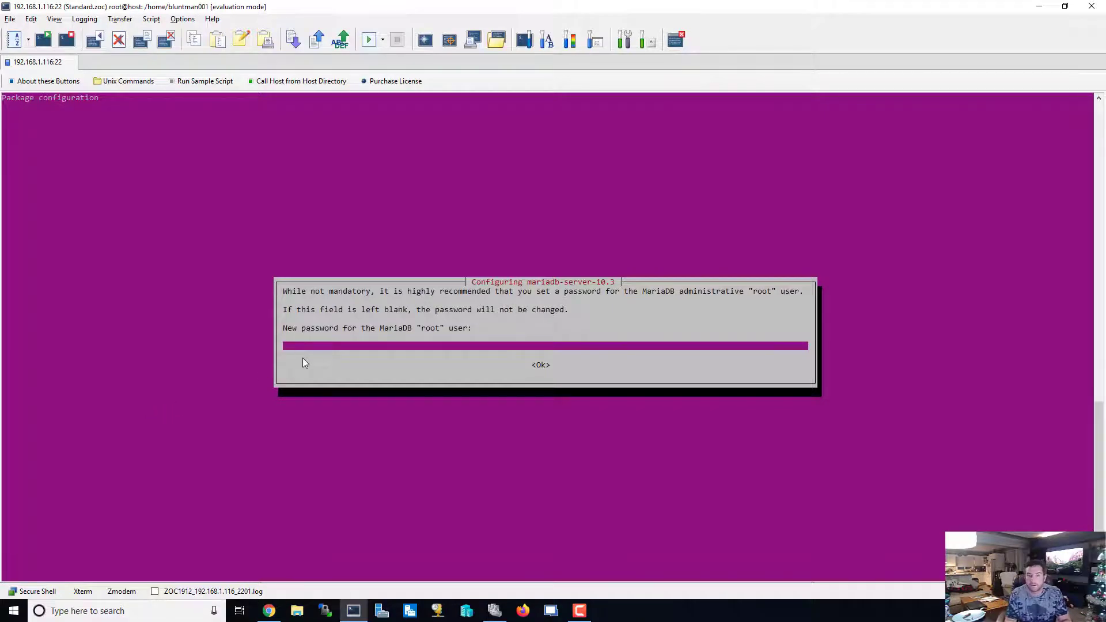
{"action": "type", "text": "*"}
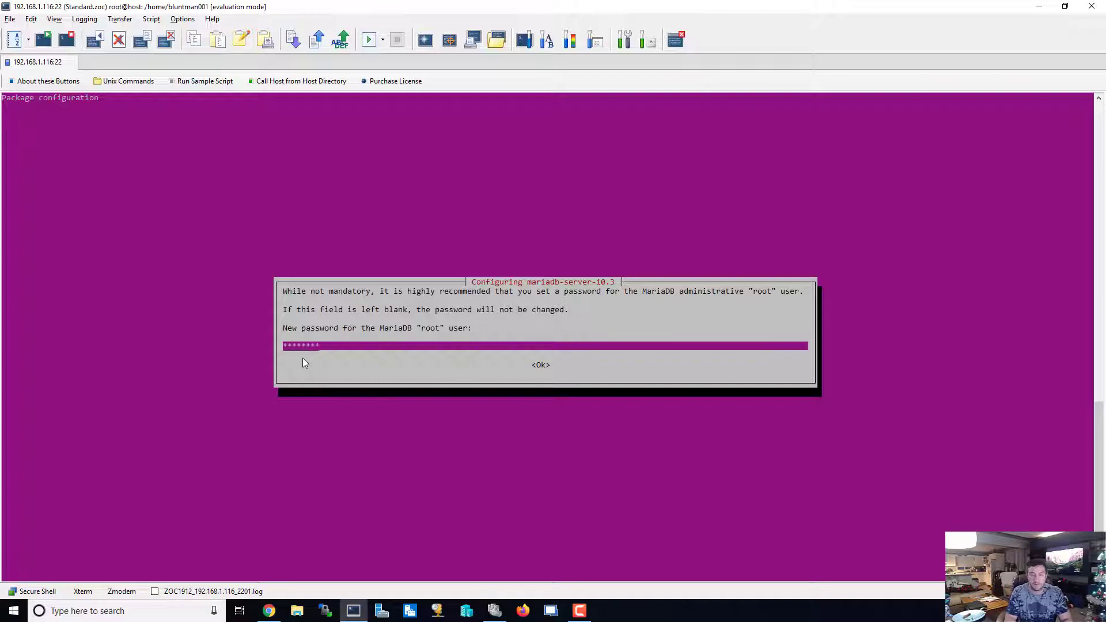
{"action": "key", "text": "Return"}
{"action": "type", "text": "****"}
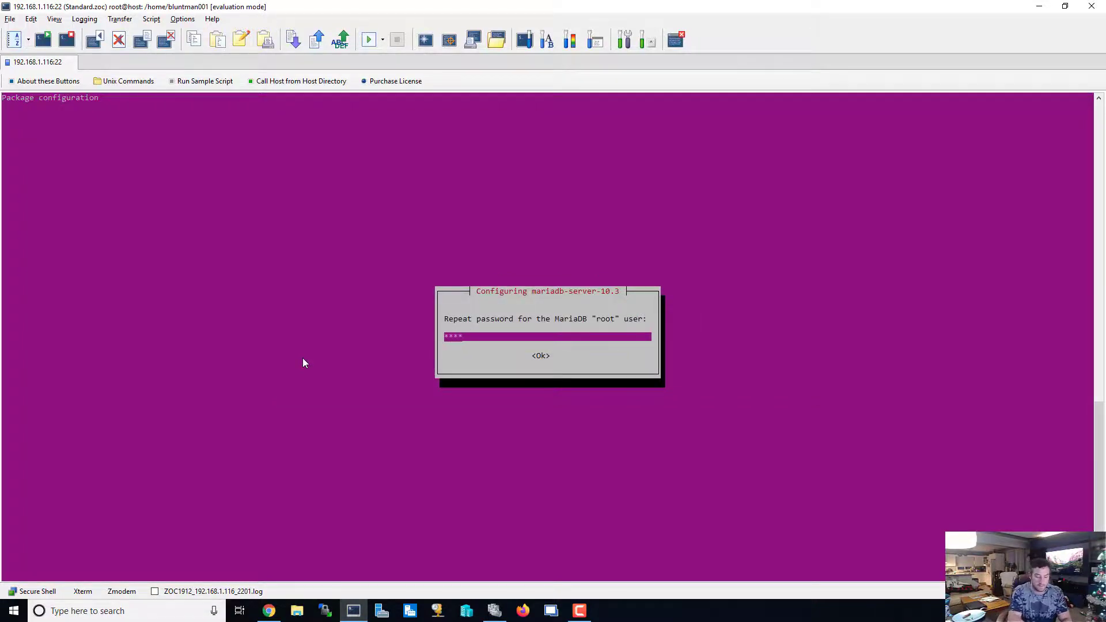
{"action": "key", "text": "Return"}
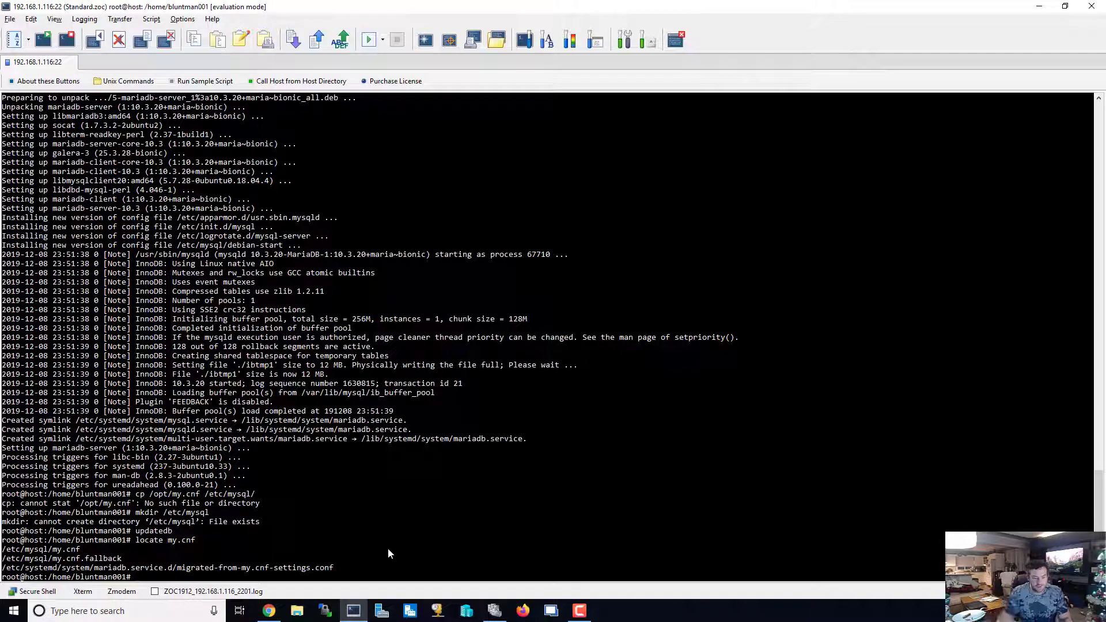
- Type the misspelled command 'serviece mariadb start' at the root prompt
{"action": "type", "text": "servi"}
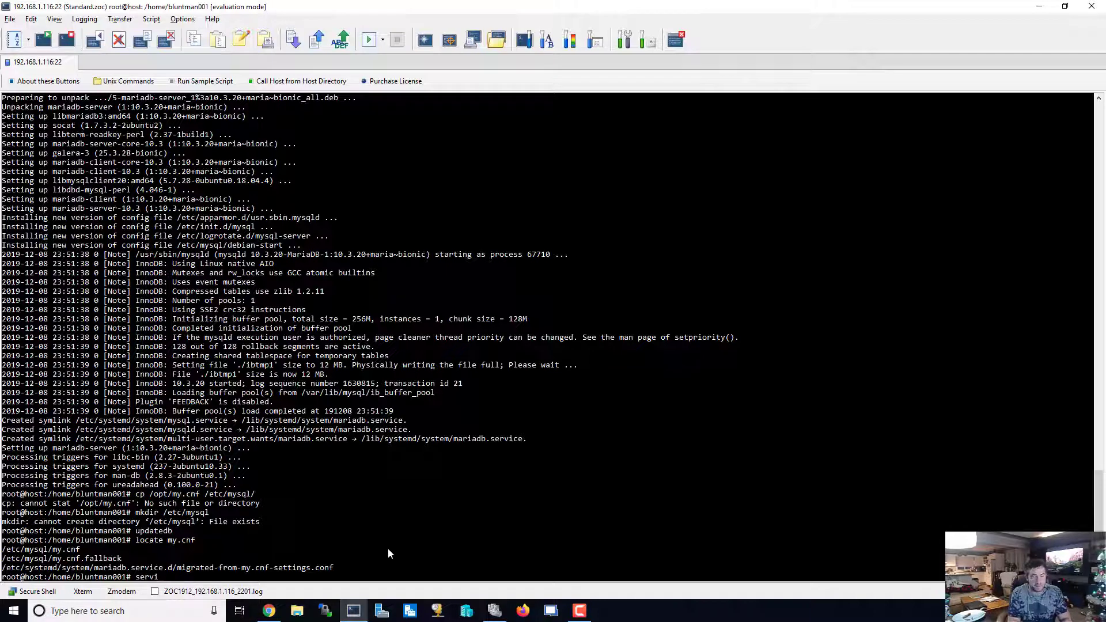
{"action": "type", "text": "ece mariadb start"}
- Run the misspelled start command, then correct it to 'service mariadb start' and run it
{"action": "key", "text": "Return"}
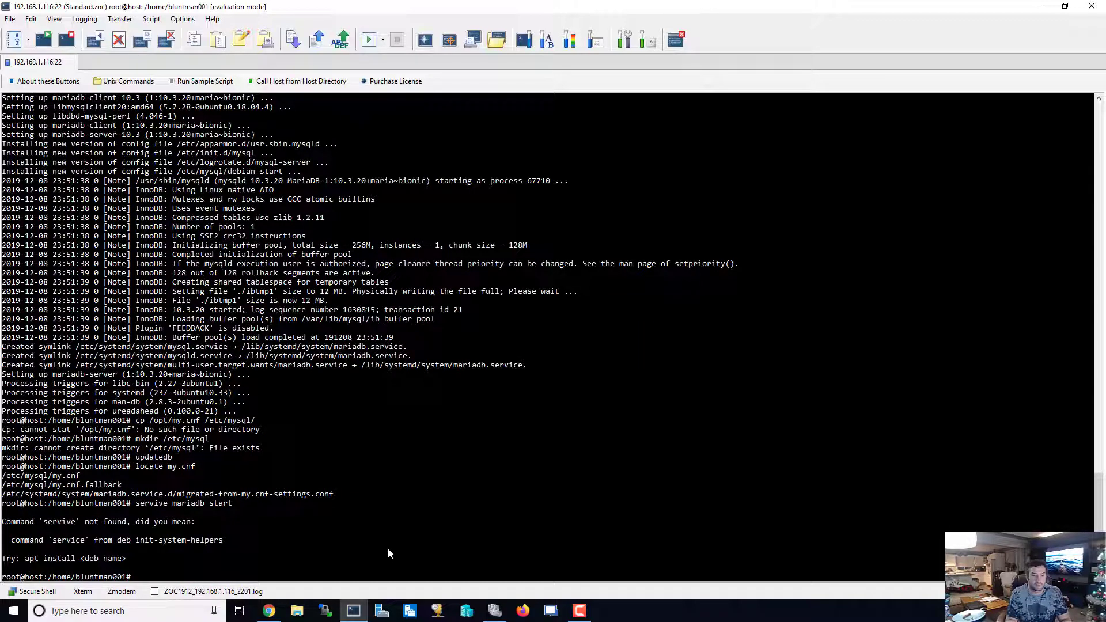
{"action": "key", "text": "Up"}
{"action": "key", "text": "BackSpace"}
{"action": "key", "text": "BackSpace"}
{"action": "key", "text": "BackSpace"}
{"action": "key", "text": "BackSpace"}
{"action": "key", "text": "BackSpace"}
{"action": "key", "text": "BackSpace"}
{"action": "key", "text": "BackSpace"}
{"action": "key", "text": "BackSpace"}
{"action": "key", "text": "BackSpace"}
{"action": "key", "text": "BackSpace"}
{"action": "key", "text": "BackSpace"}
{"action": "key", "text": "BackSpace"}
{"action": "key", "text": "BackSpace"}
{"action": "key", "text": "BackSpace"}
{"action": "key", "text": "BackSpace"}
{"action": "key", "text": "BackSpace"}
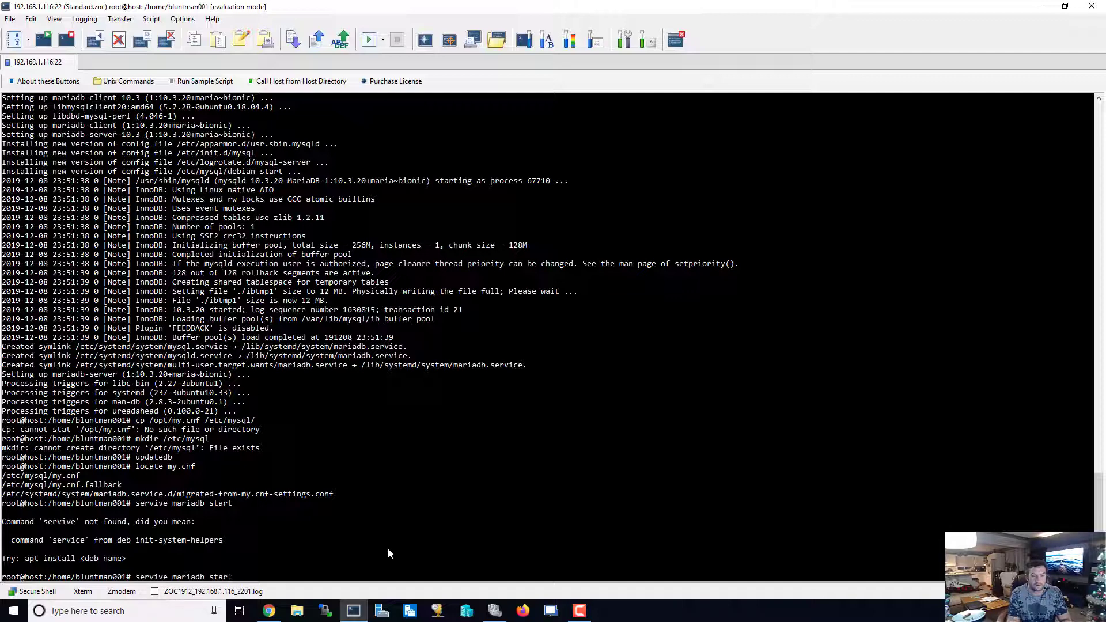
{"action": "type", "text": "ce ma"}
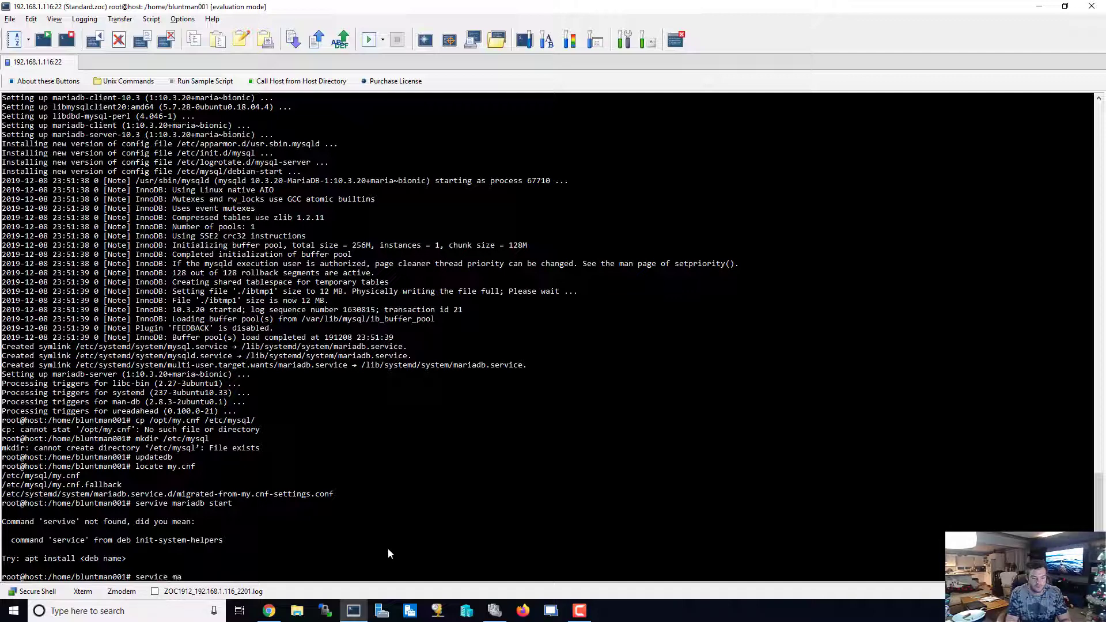
{"action": "type", "text": "riadb start"}
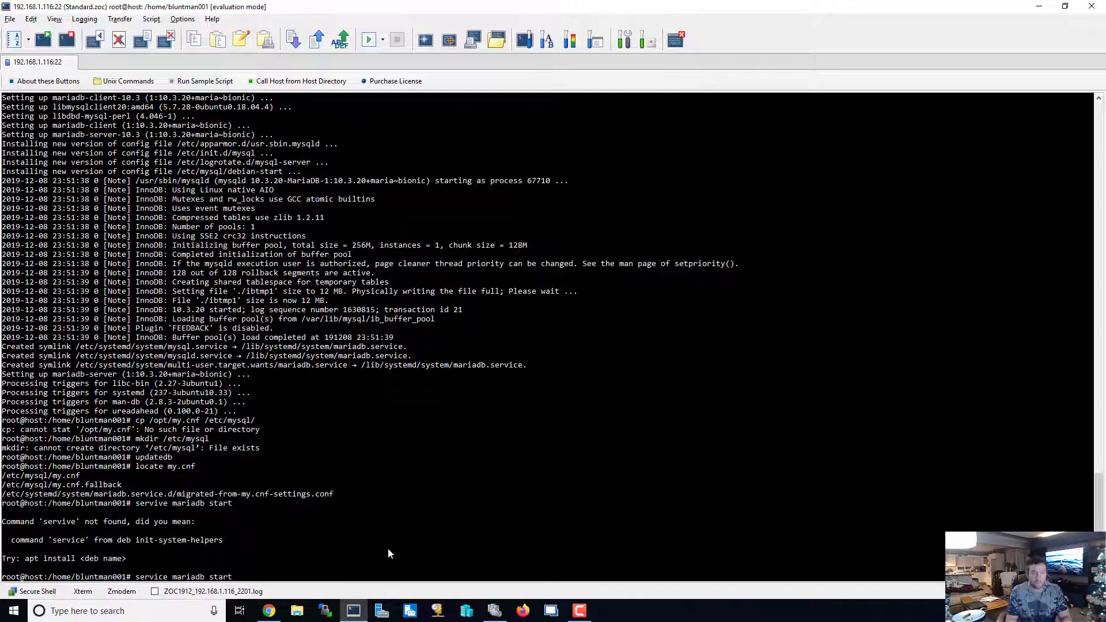
{"action": "key", "text": "Return"}
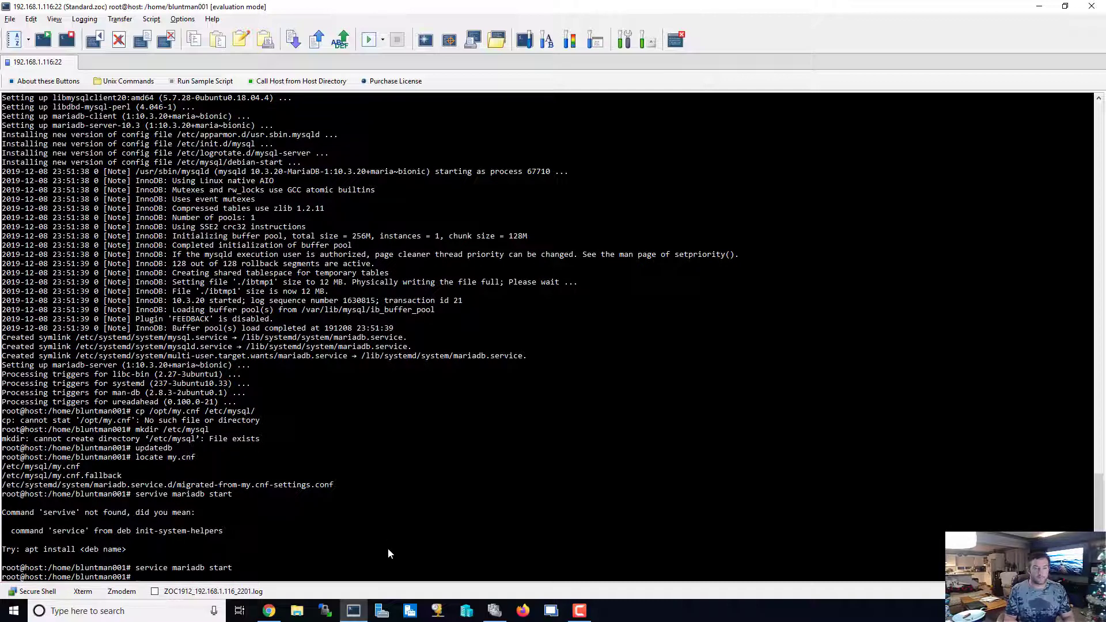
- Run 'service mariadb status' to confirm MariaDB 10.3.20 is active (running)
{"action": "key", "text": "Up"}
{"action": "key", "text": "BackSpace"}
{"action": "key", "text": "BackSpace"}
{"action": "key", "text": "BackSpace"}
{"action": "key", "text": "BackSpace"}
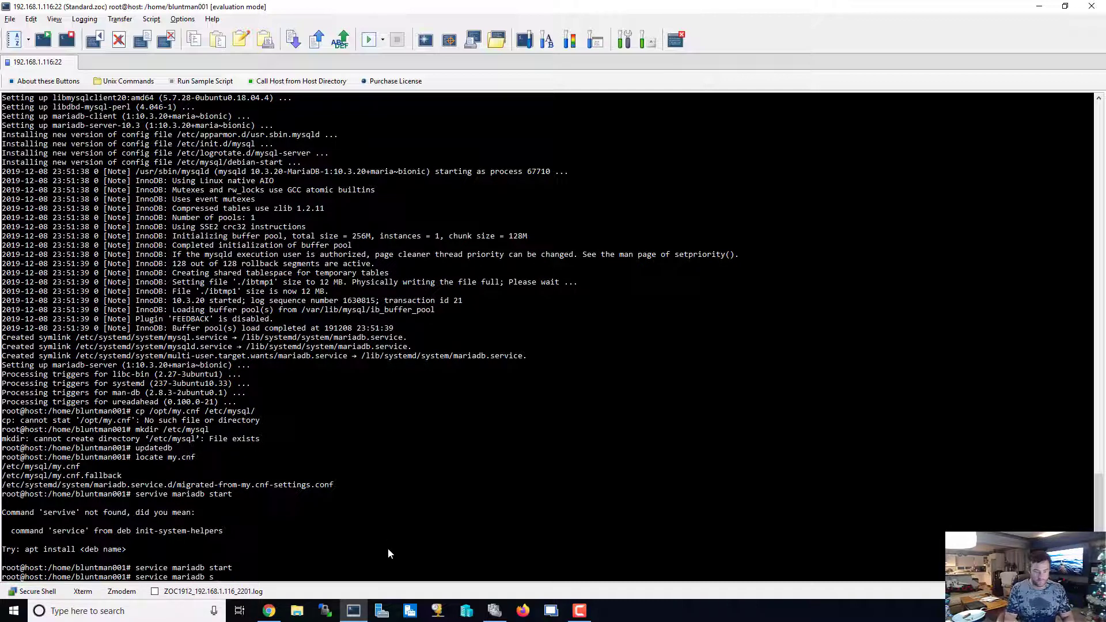
{"action": "type", "text": "tatus"}
{"action": "key", "text": "Return"}
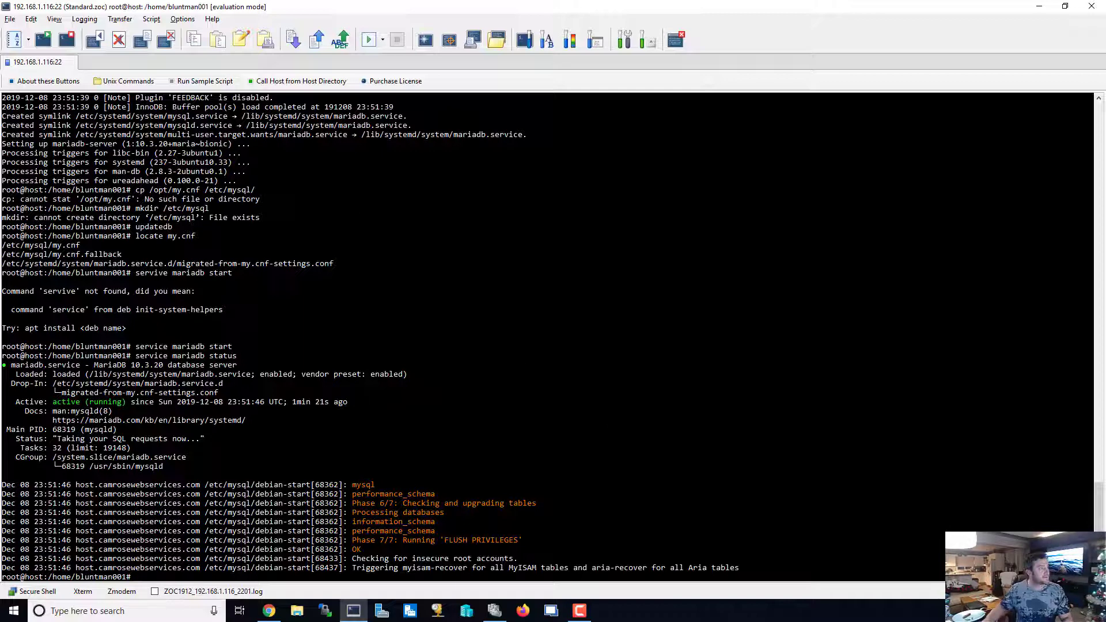
{"action": "left_click", "coordinate": [269, 611]}
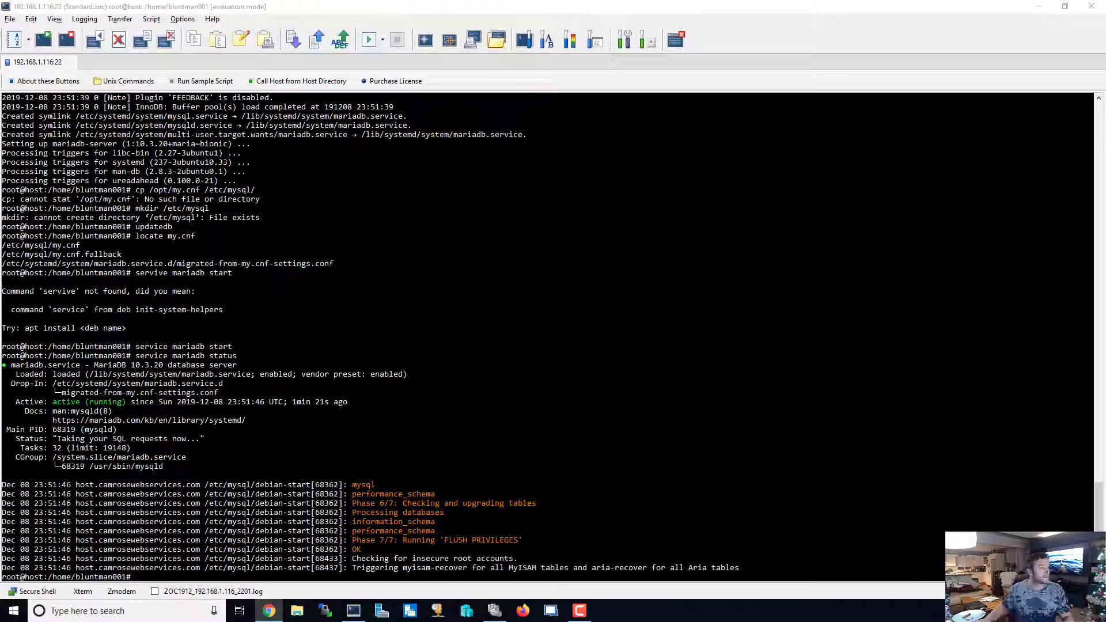
- Run mysql_secure_installation, submit the current root password, and decline changing it
{"action": "left_click", "coordinate": [606, 428]}
{"action": "type", "text": "mysql_sec"}
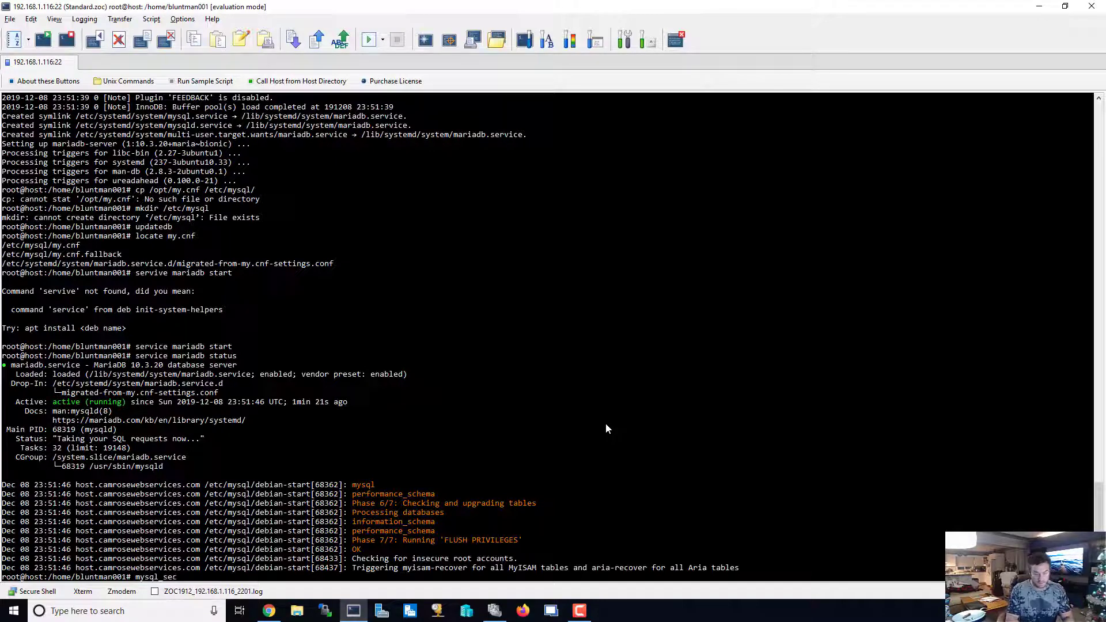
{"action": "type", "text": "ure_install"}
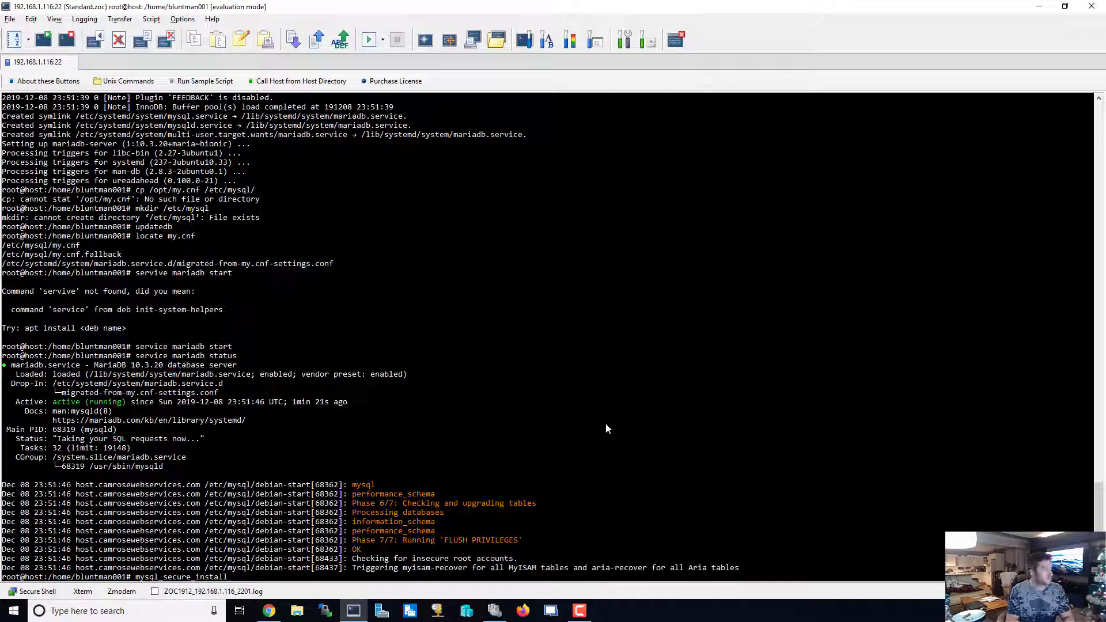
{"action": "type", "text": "atio"}
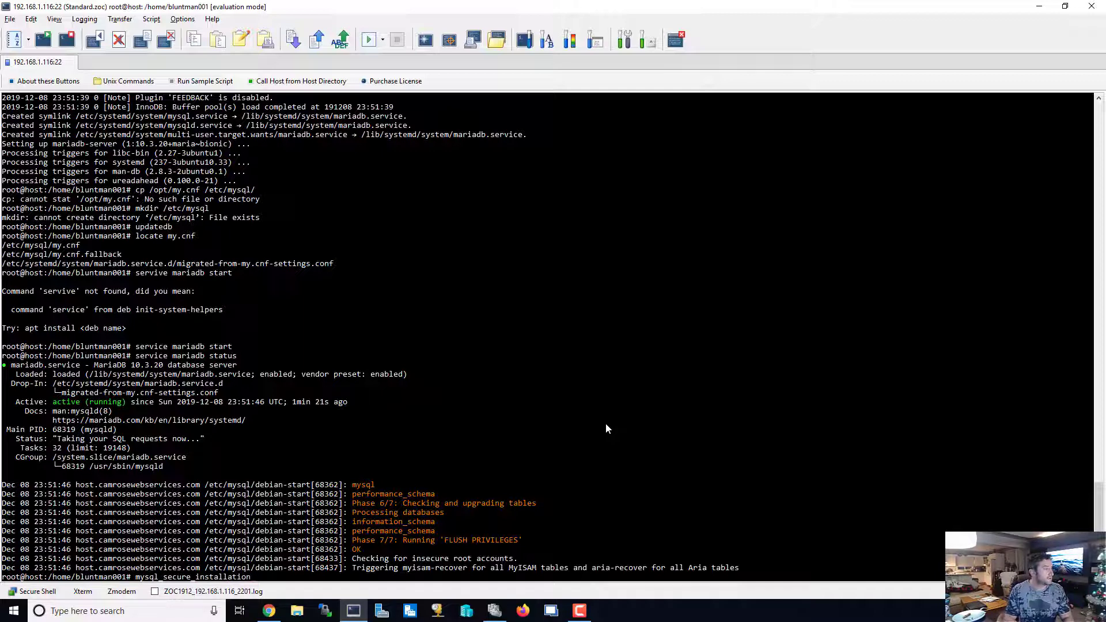
{"action": "type", "text": "n"}
{"action": "key", "text": "Return"}
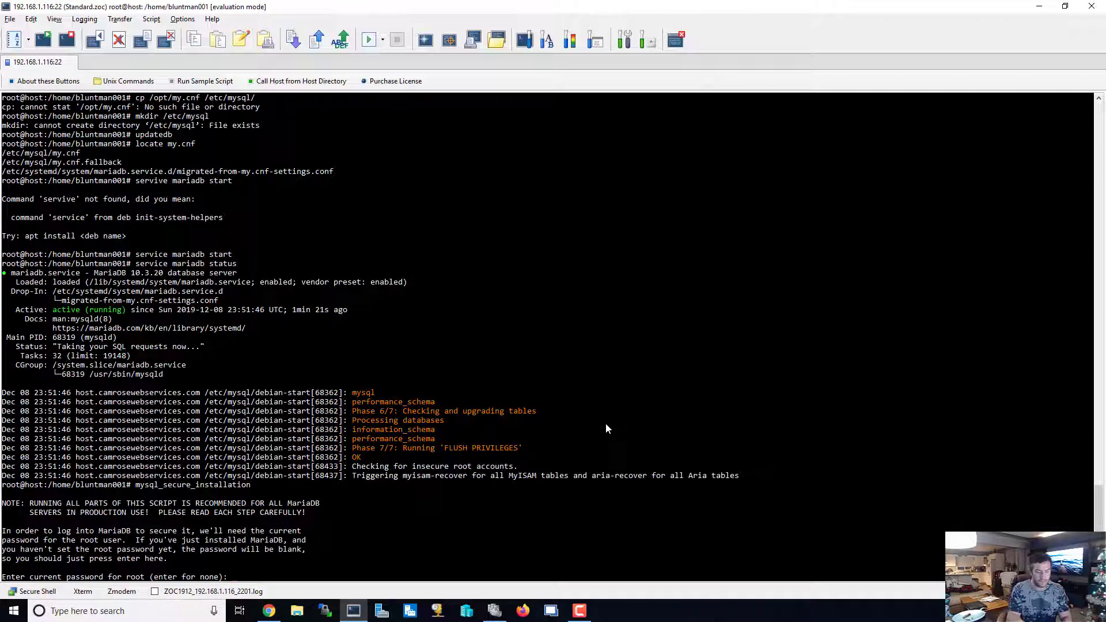
{"action": "key", "text": "Return"}
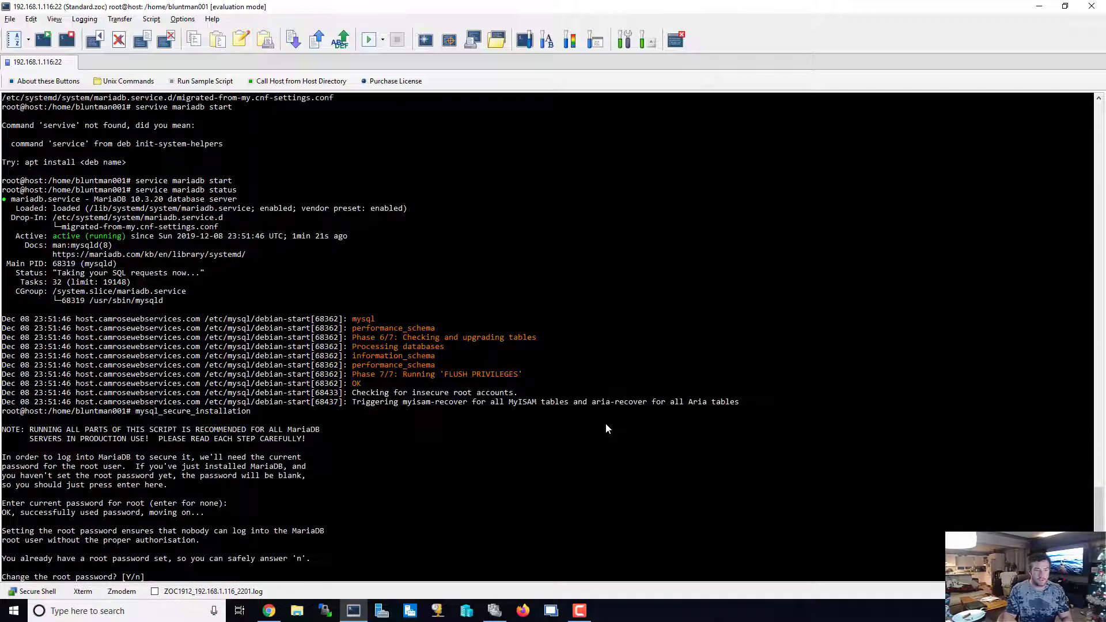
{"action": "type", "text": "n"}
{"action": "key", "text": "Return"}
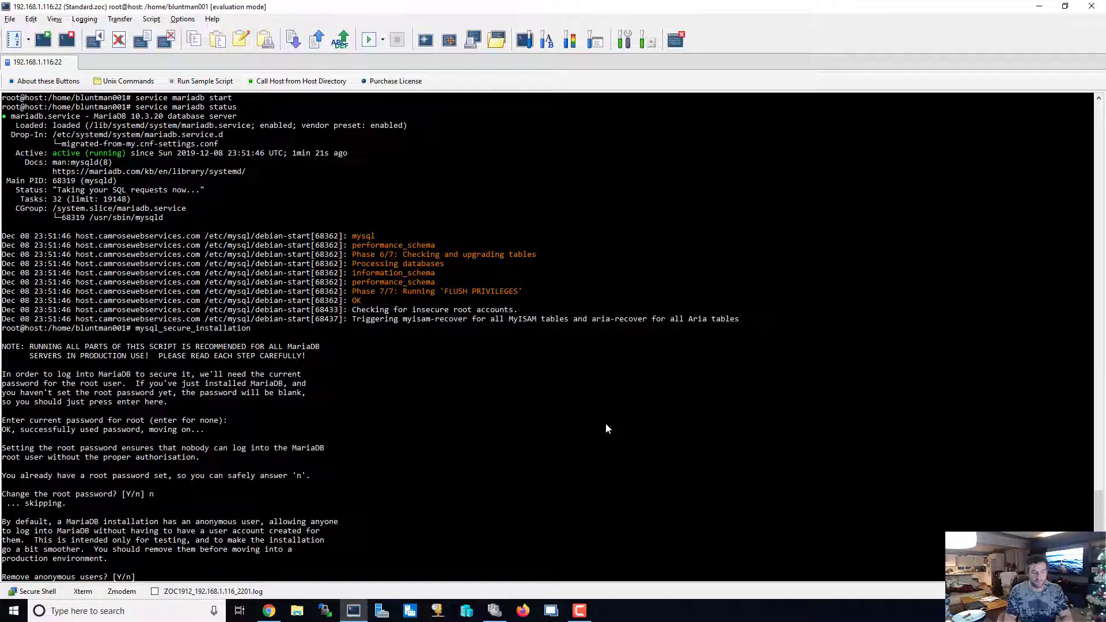
- Answer y to remove anonymous users, disallow remote root, drop the test database, and reload privileges
{"action": "type", "text": "y"}
{"action": "key", "text": "Return"}
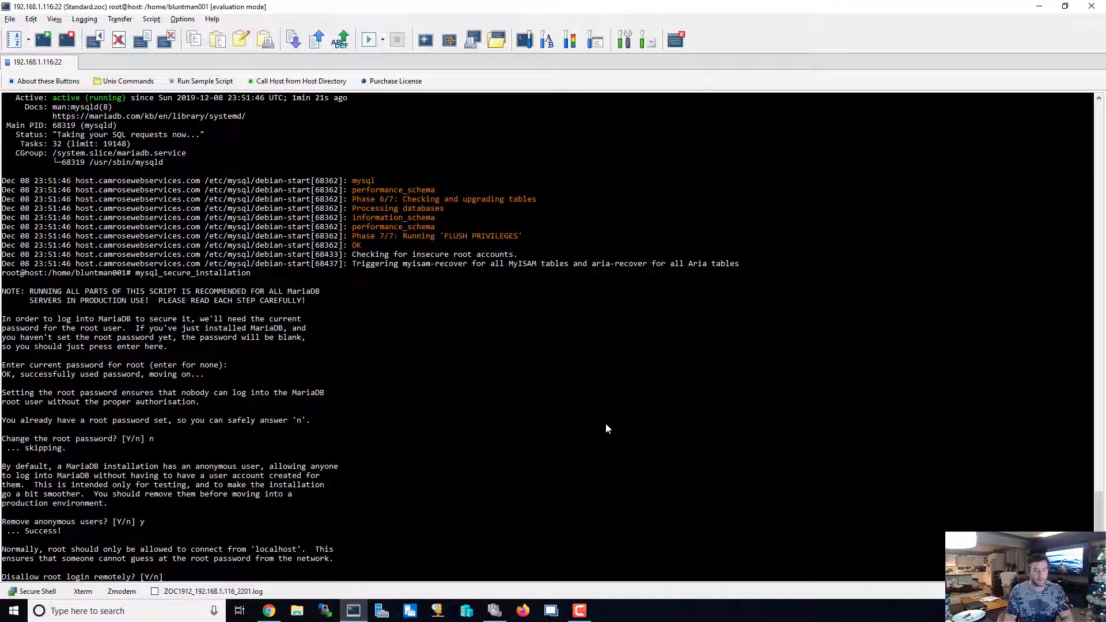
{"action": "type", "text": "y"}
{"action": "key", "text": "Return"}
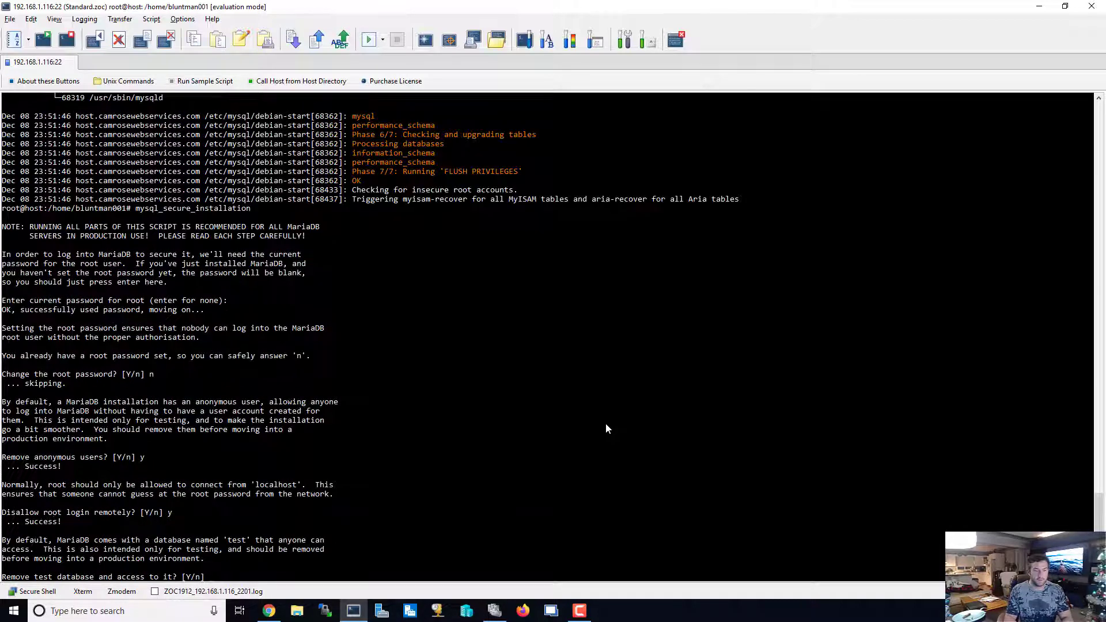
{"action": "type", "text": "y"}
{"action": "key", "text": "Return"}
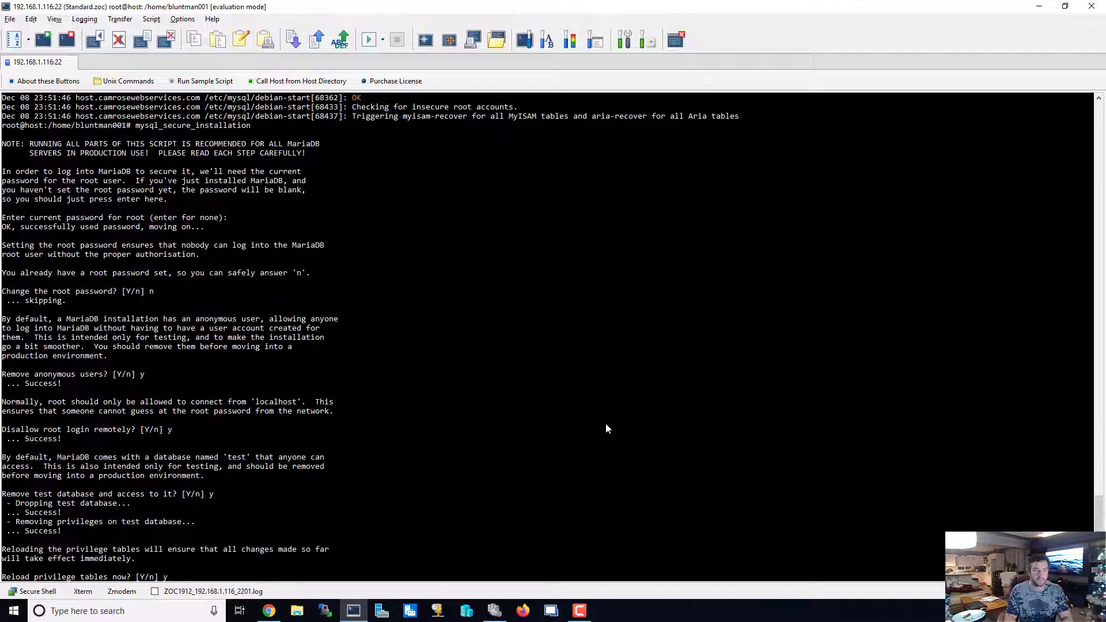
{"action": "type", "text": "y"}
{"action": "key", "text": "Return"}
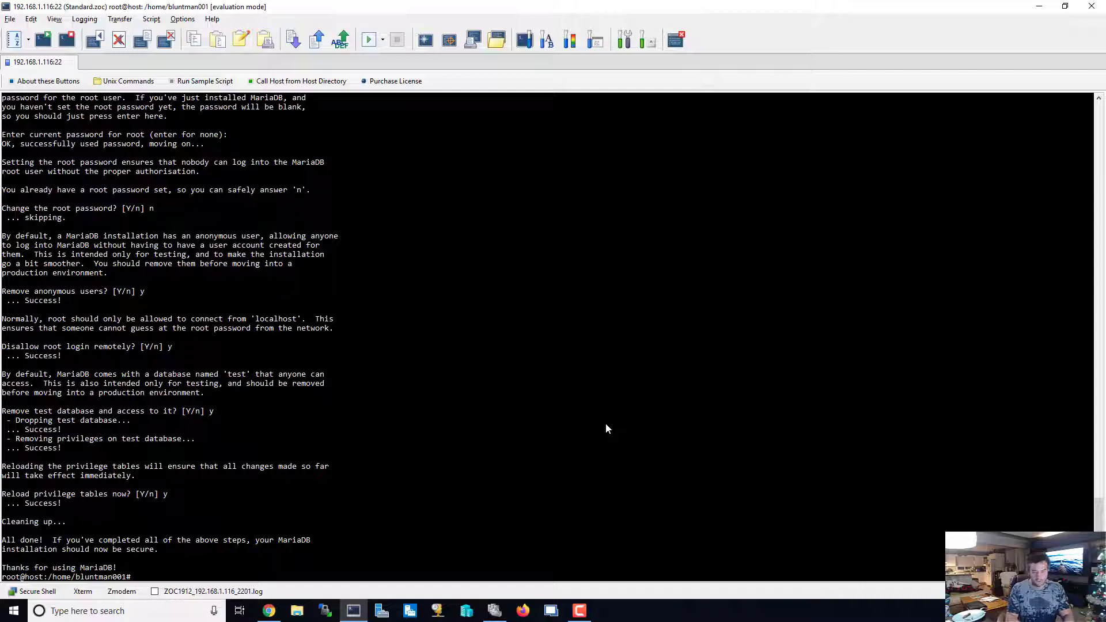
{"action": "type", "text": "ap"}
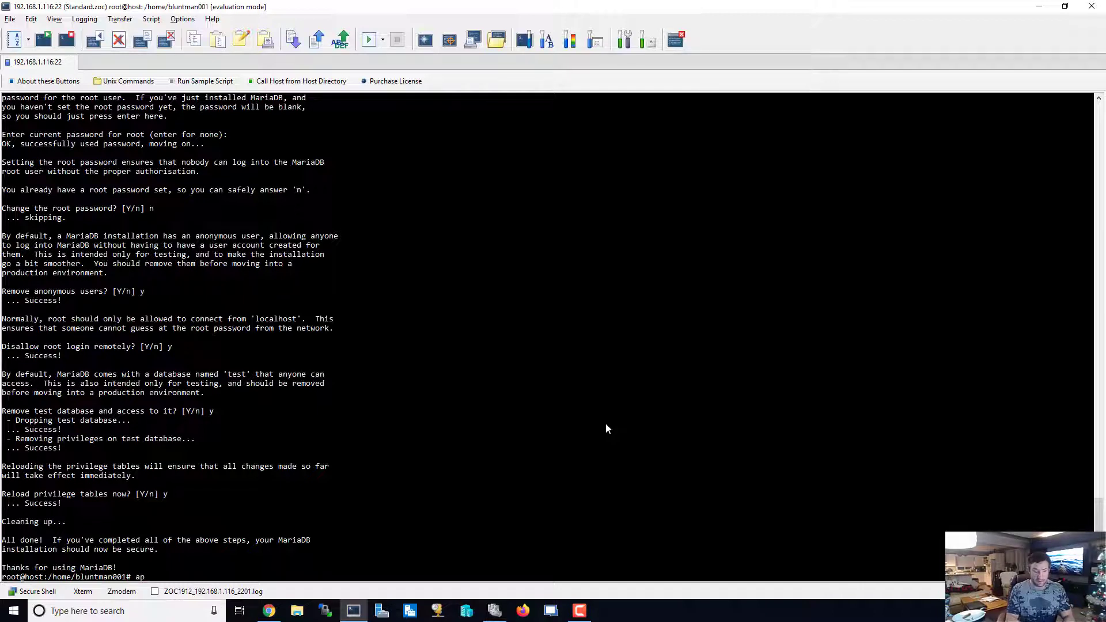
{"action": "key", "text": "BackSpace"}
{"action": "key", "text": "BackSpace"}
{"action": "key", "text": "alt+Tab"}
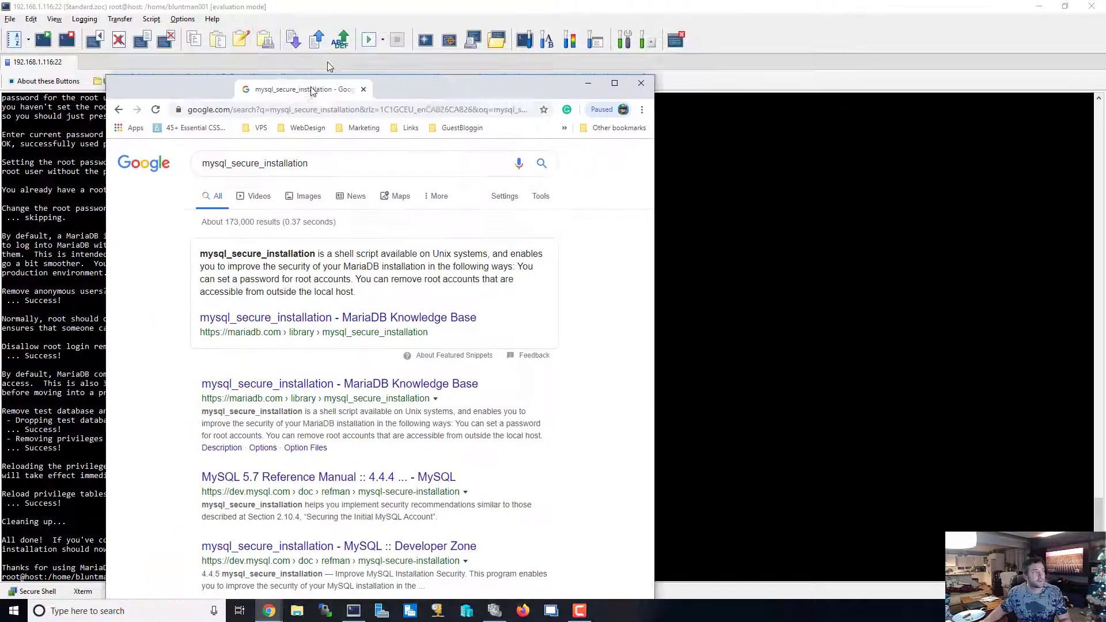
{"action": "left_click_drag", "start_coordinate": [316, 84], "coordinate": [430, 14]}
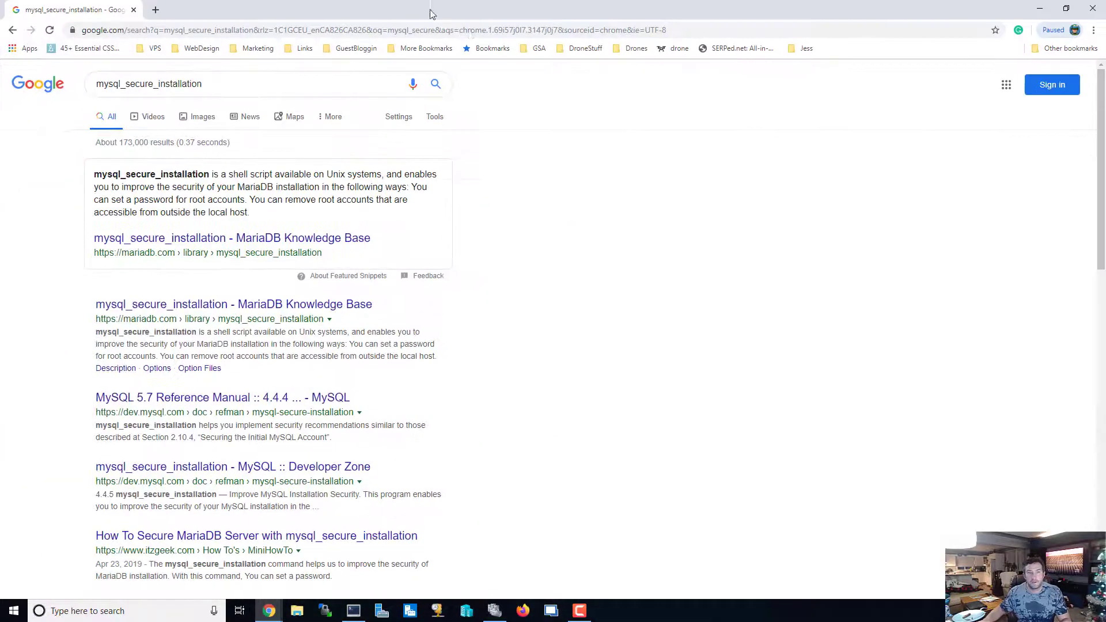
{"action": "left_click", "coordinate": [394, 31]}
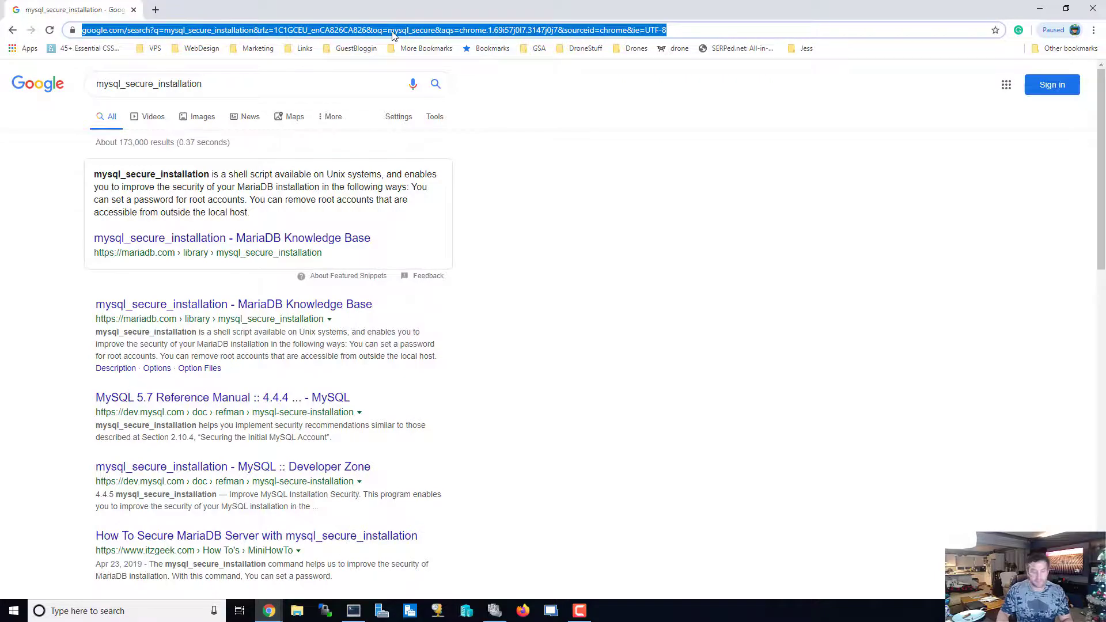
{"action": "type", "text": "https"}
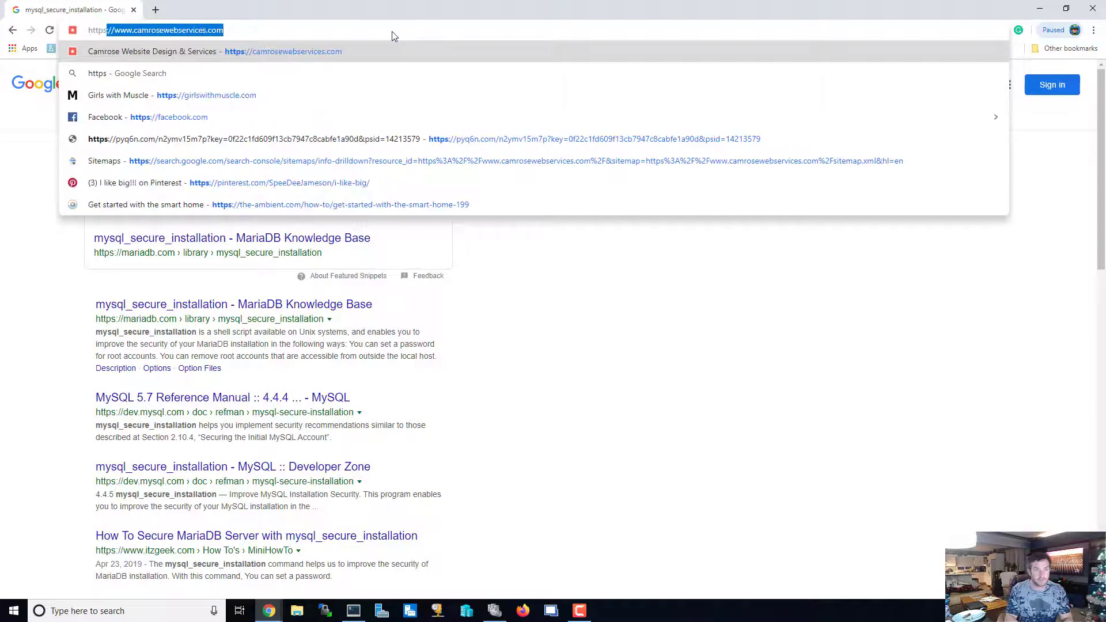
{"action": "type", "text": "://192.0.0.168"}
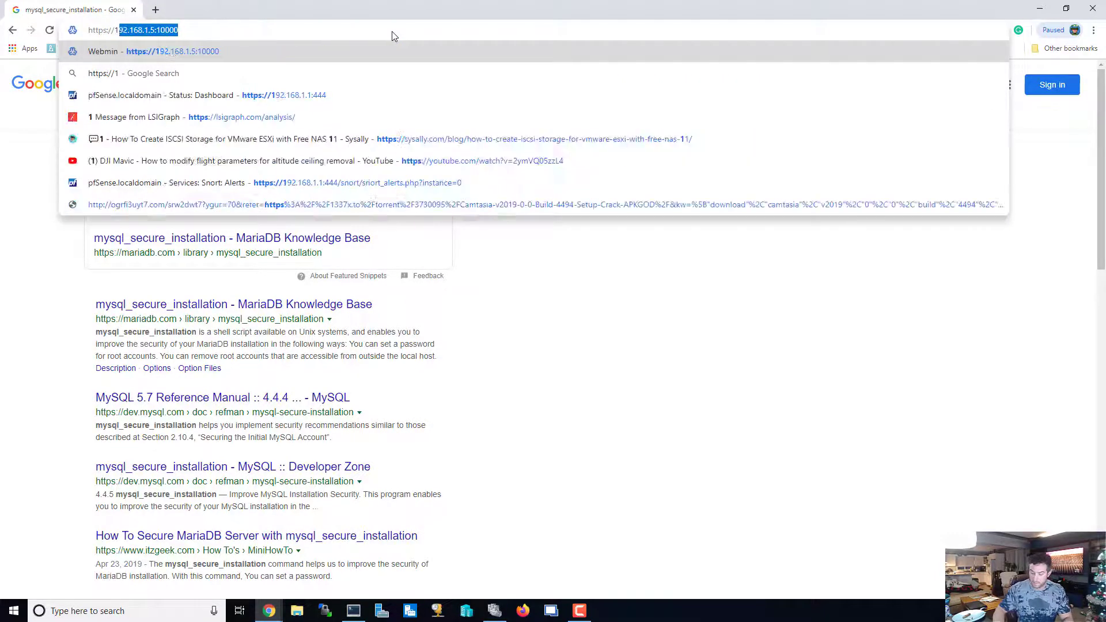
{"action": "key", "text": "Return"}
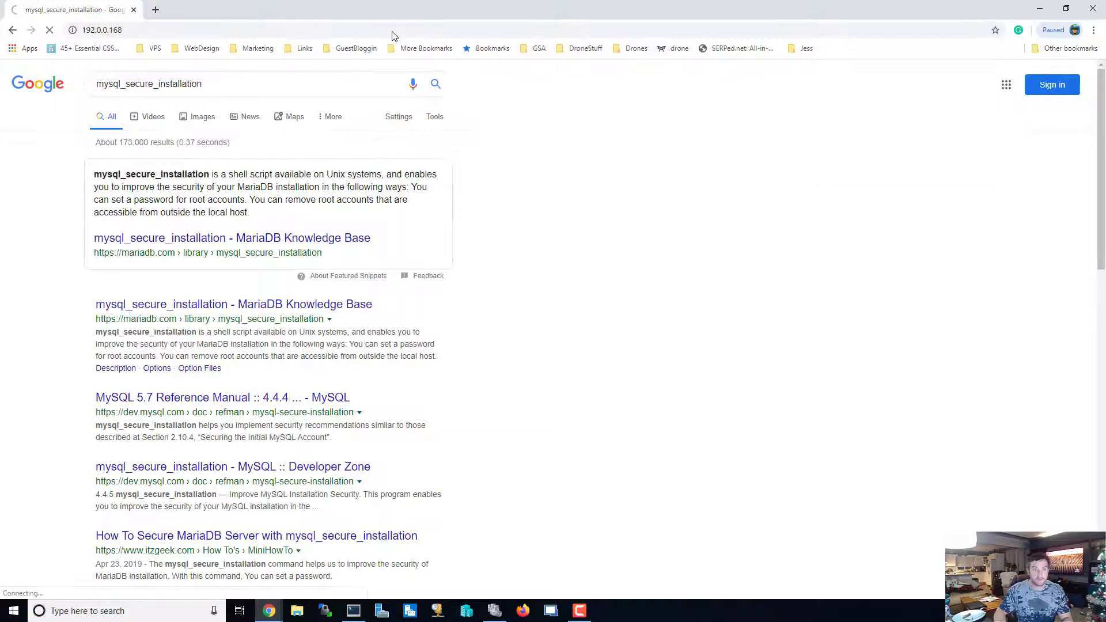
{"action": "left_click", "coordinate": [231, 30]}
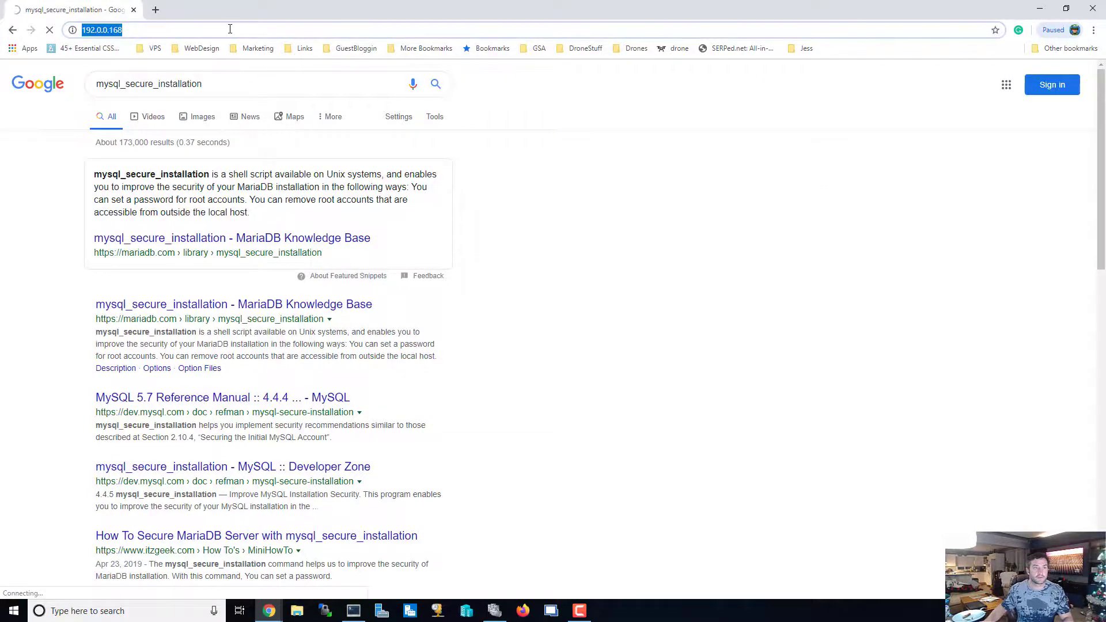
{"action": "type", "text": "httpsL"}
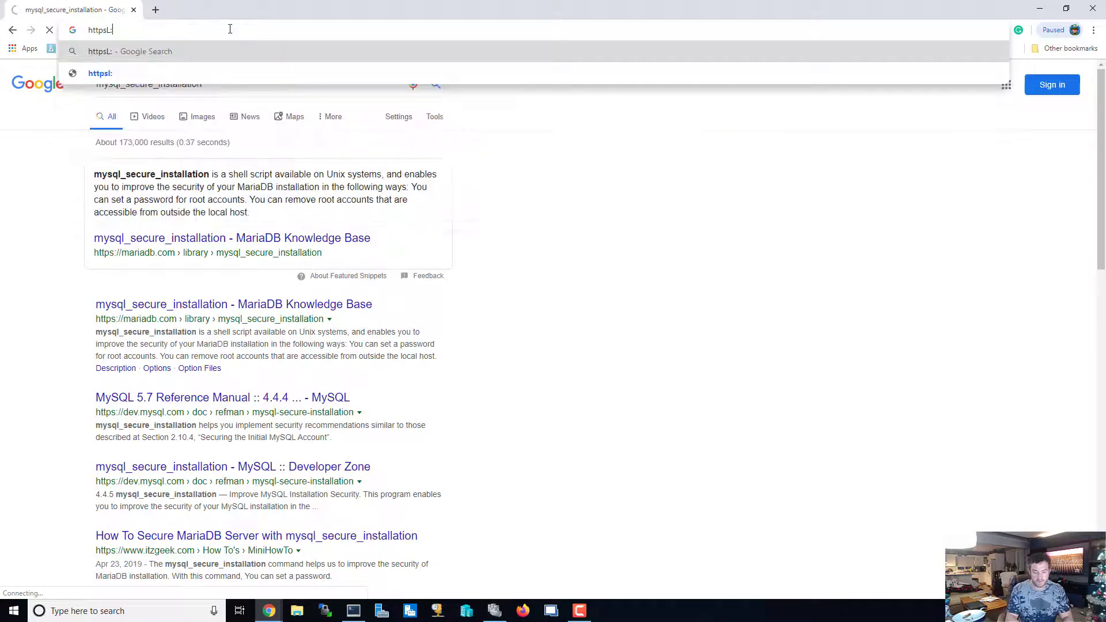
{"action": "key", "text": "BackSpace"}
{"action": "type", "text": "://"}
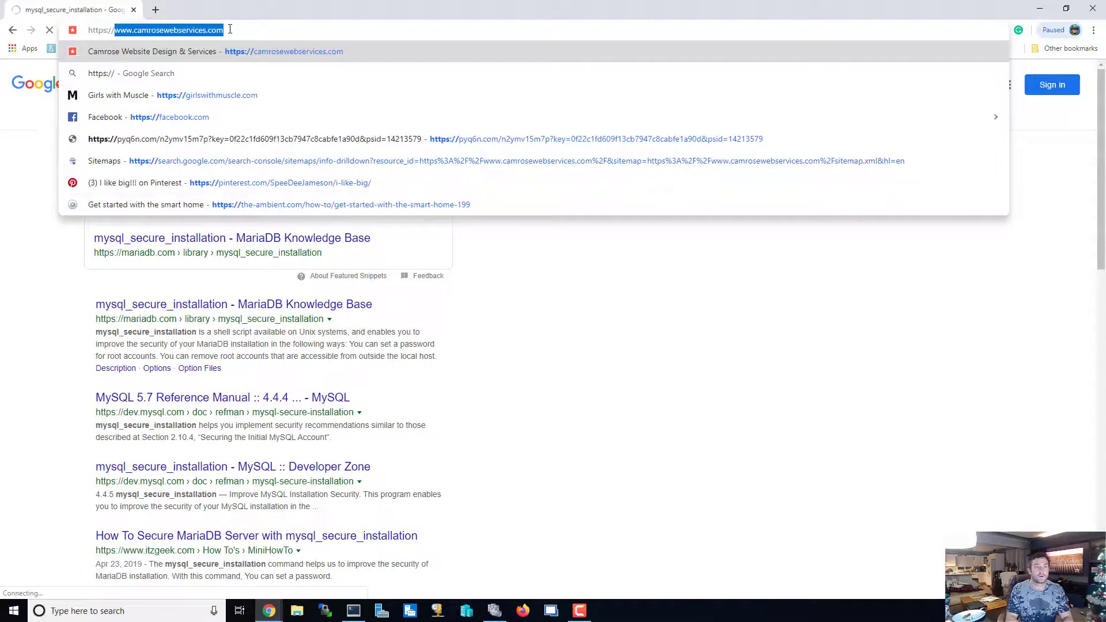
{"action": "type", "text": "192.168."}
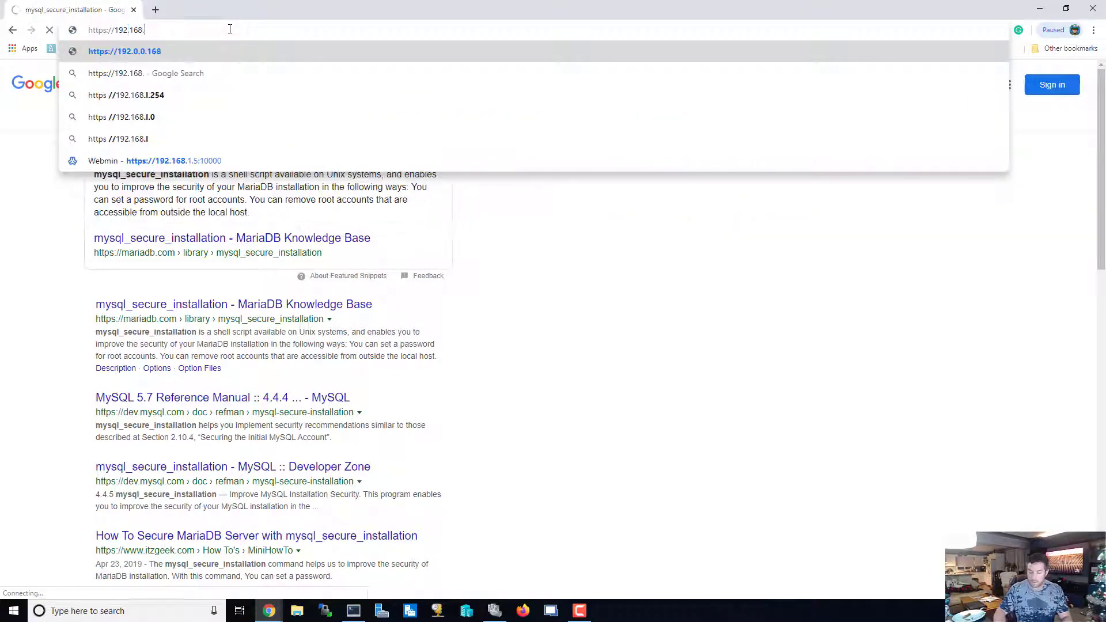
{"action": "type", "text": "1.116"}
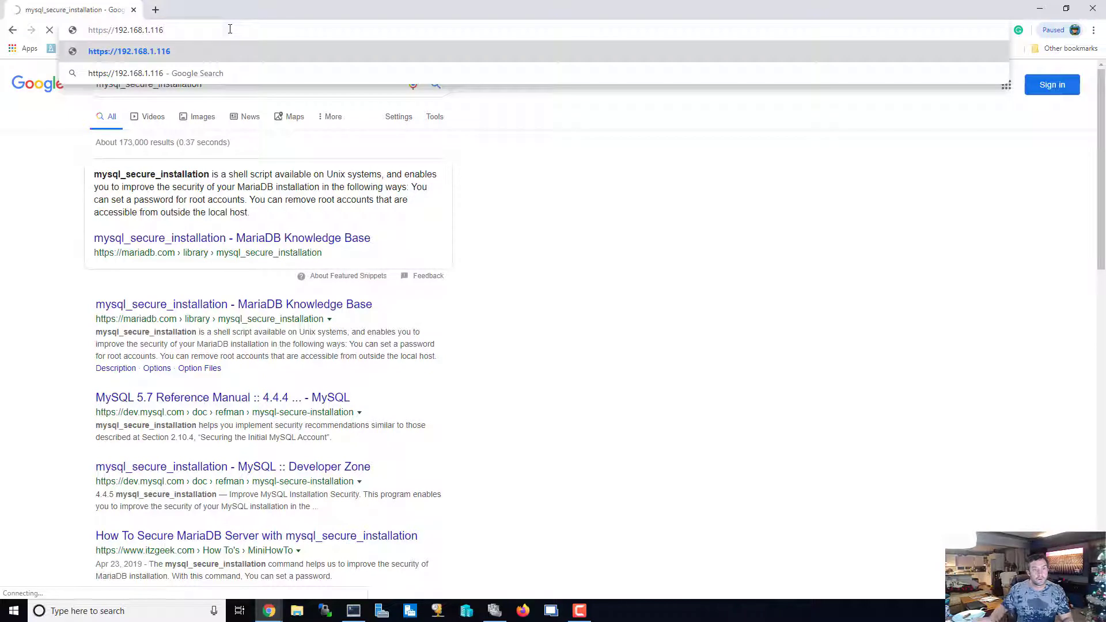
{"action": "type", "text": ":10000"}
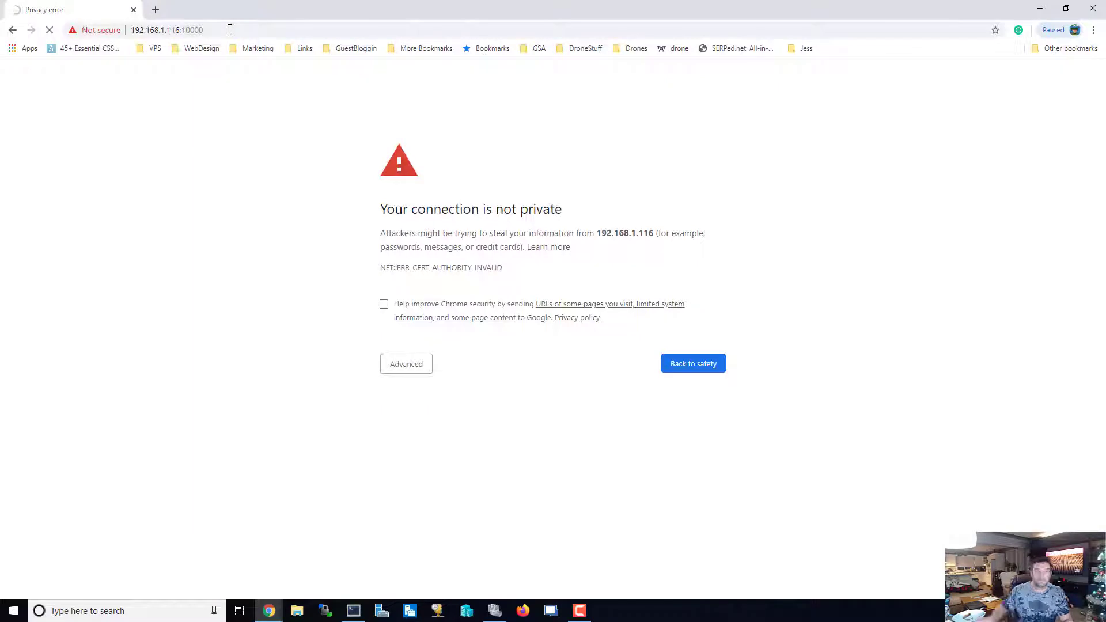
- Bypass the certificate warning via Advanced and Proceed, then submit the Webmin username and password
{"action": "left_click", "coordinate": [425, 364]}
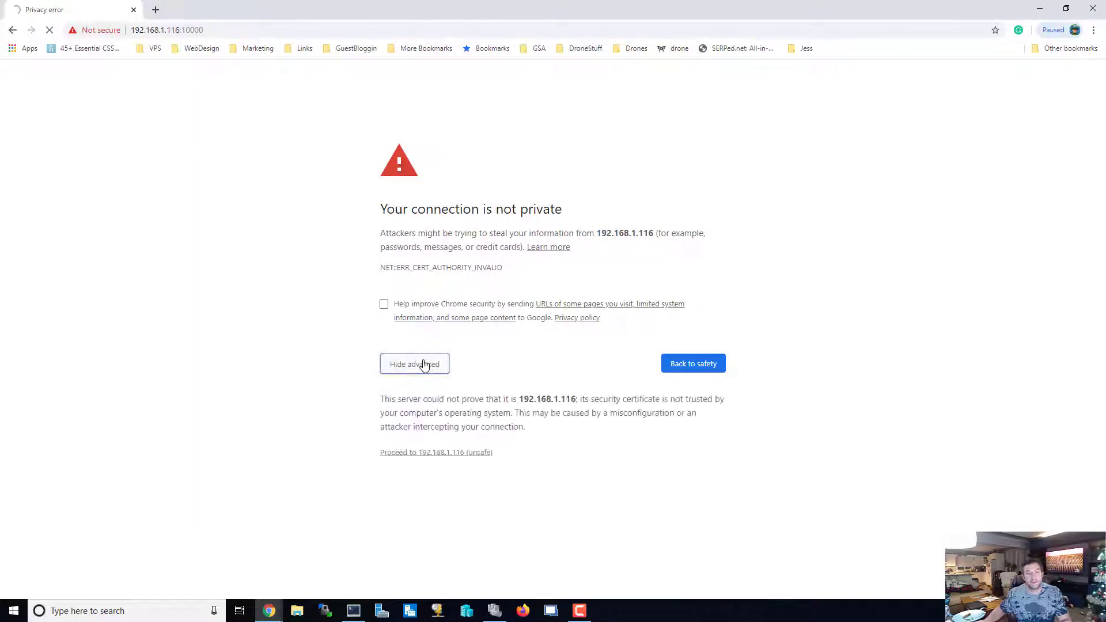
{"action": "left_click", "coordinate": [473, 454]}
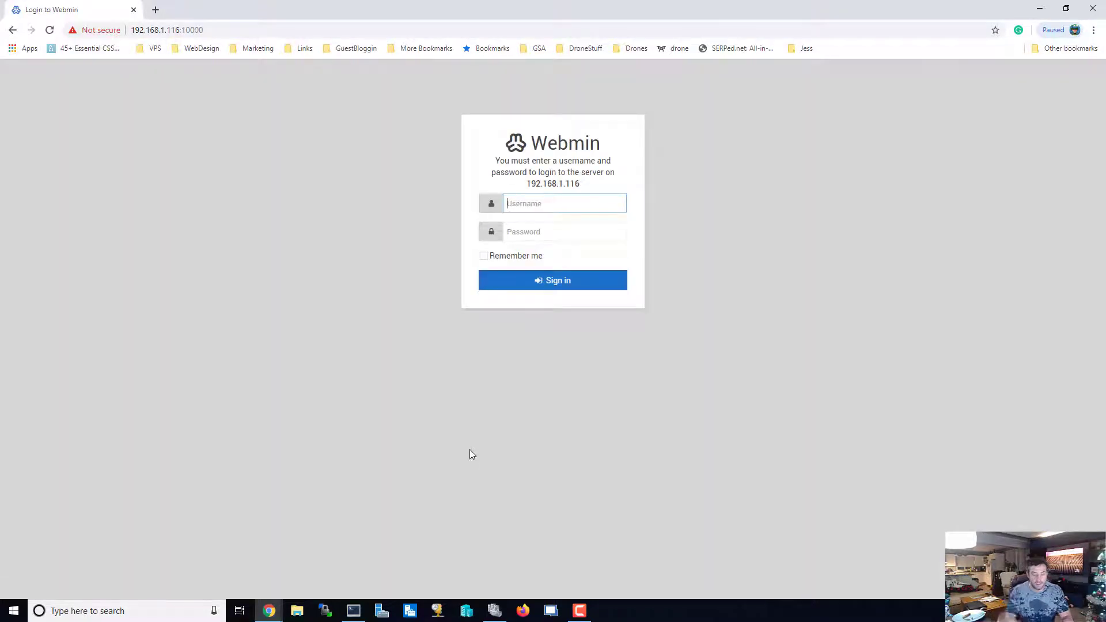
{"action": "type", "text": "blutn"}
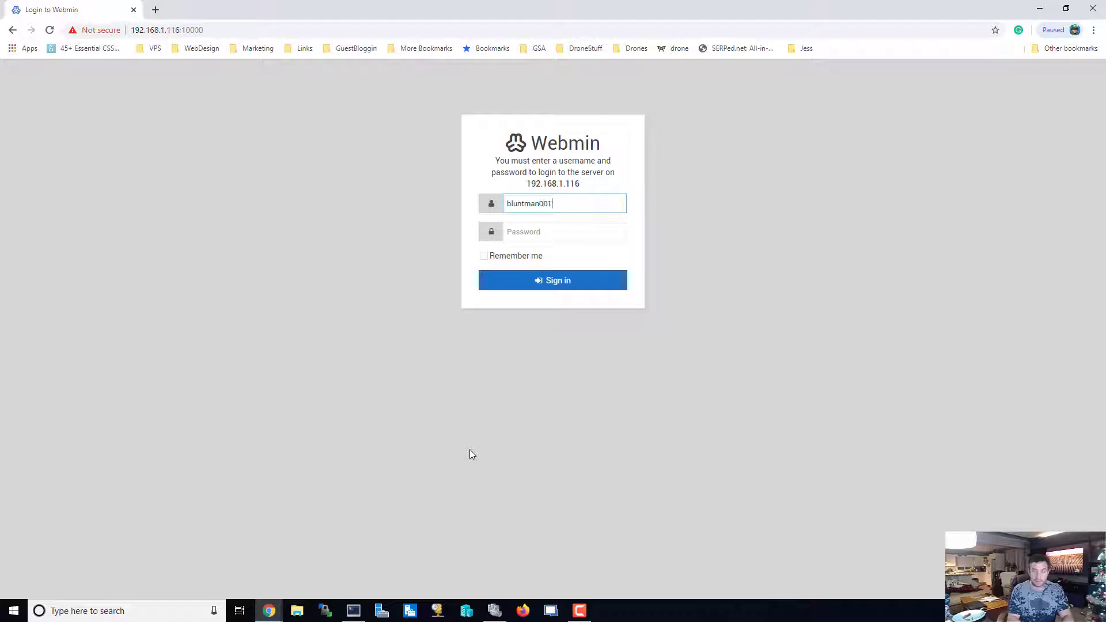
{"action": "key", "text": "Tab"}
{"action": "type", "text": "ab•••••"}
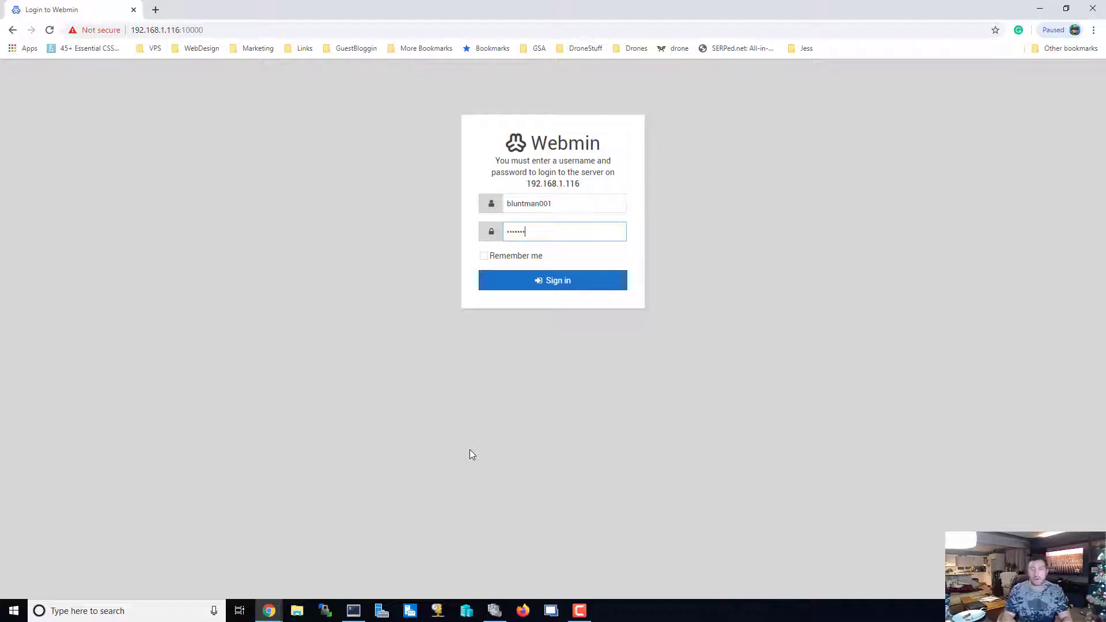
{"action": "type", "text": "••"}
{"action": "key", "text": "Return"}
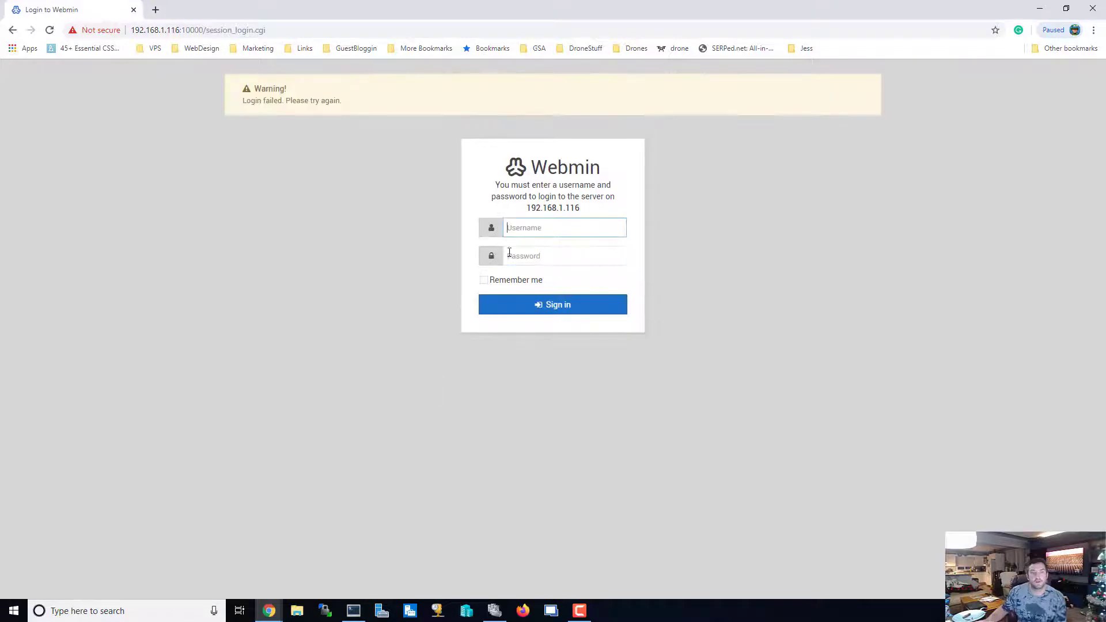
- Retype the username after the failed Webmin login
{"action": "type", "text": "b"}
{"action": "key", "text": "BackSpace"}
{"action": "type", "text": "bl"}
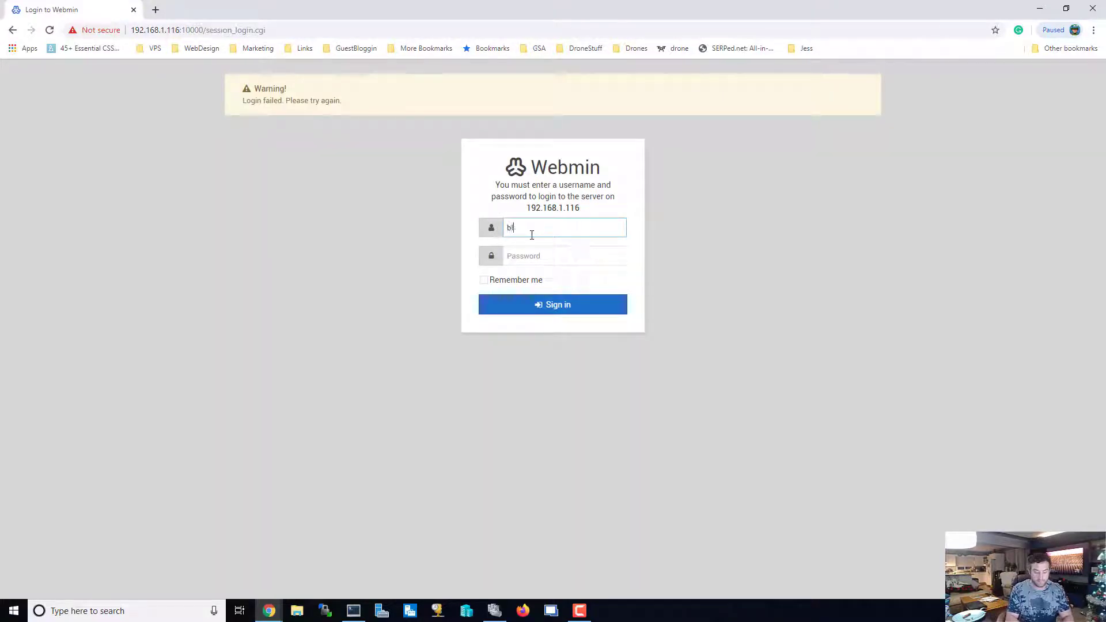
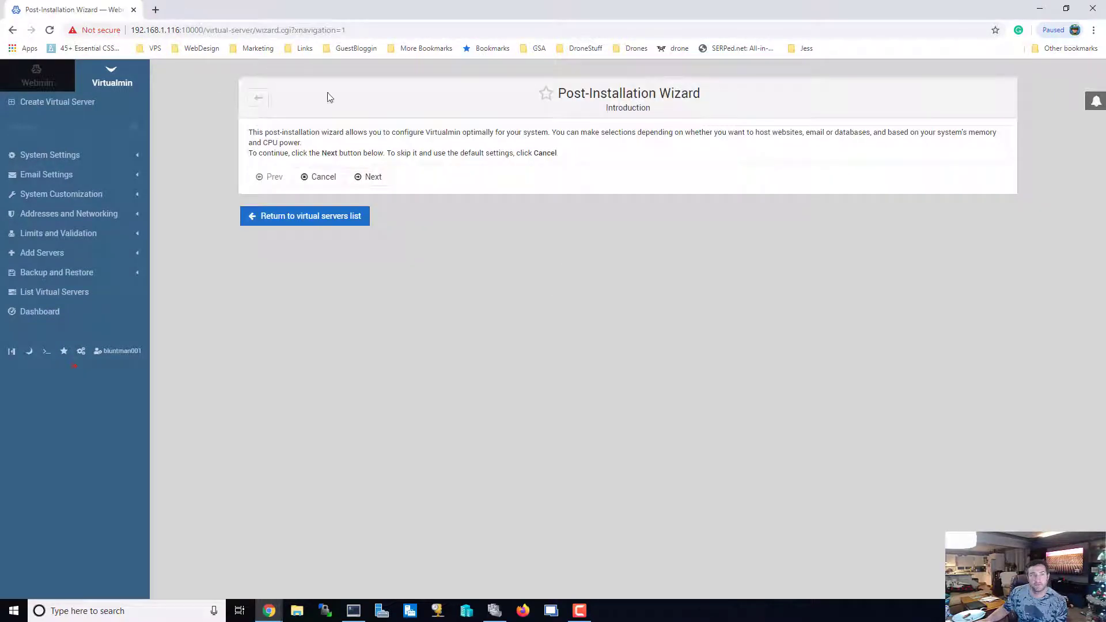
- Move past the wizard introduction and keep the default memory-use settings
{"action": "left_click", "coordinate": [375, 179]}
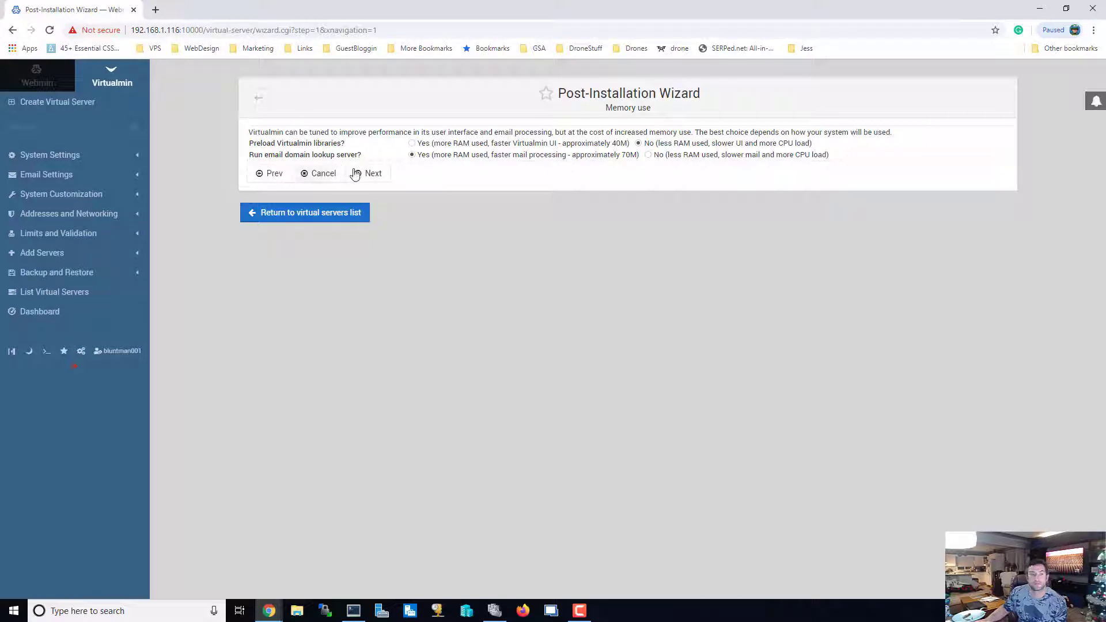
{"action": "left_click", "coordinate": [376, 174]}
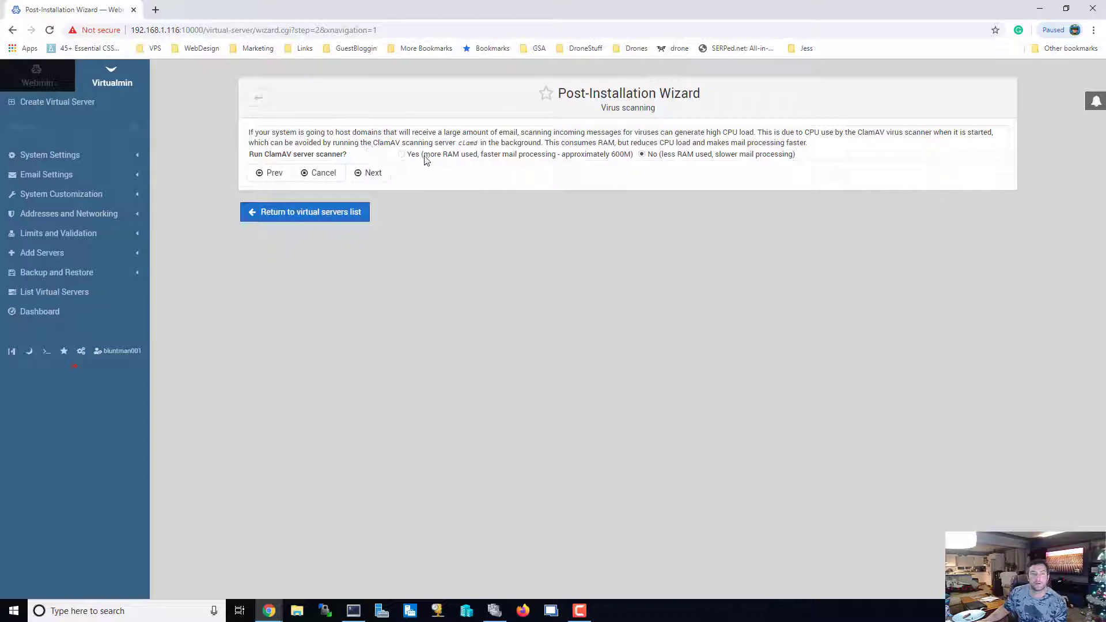
- Keep the ClamAV server scanner set to Yes and continue past its test error
{"action": "left_click", "coordinate": [369, 176]}
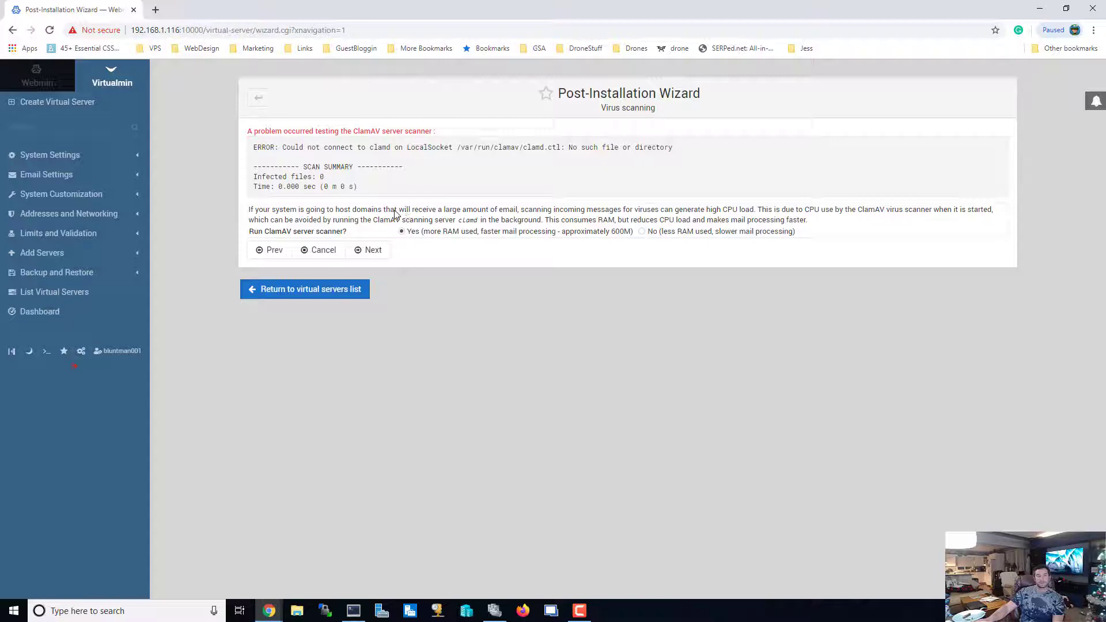
{"action": "left_click", "coordinate": [372, 253]}
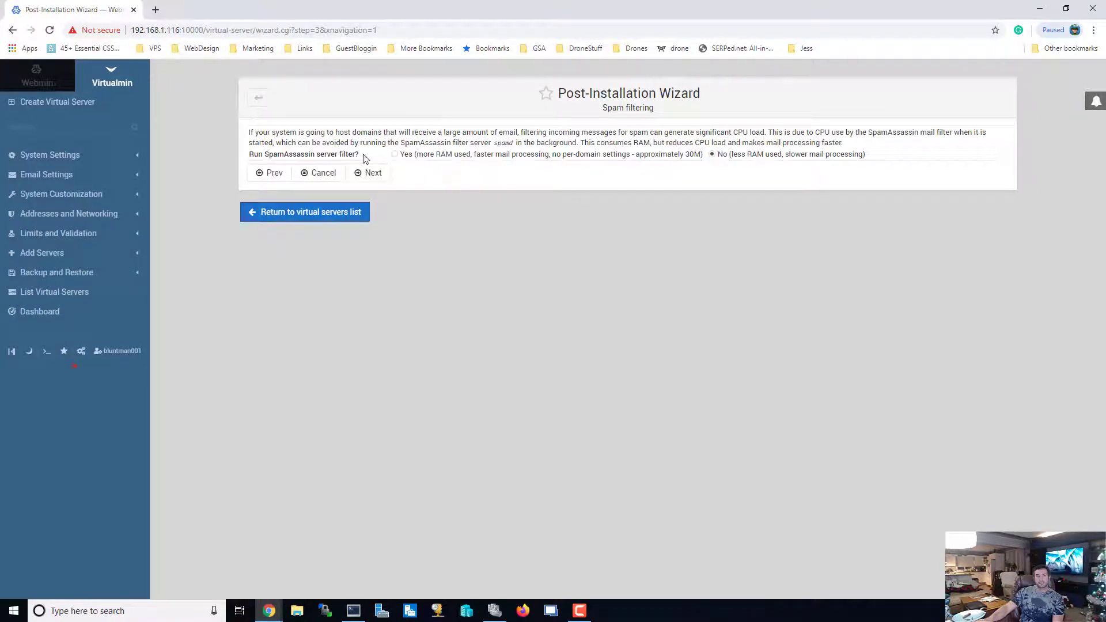
- Set SpamAssassin filter server to Yes and keep MariaDB/MySQL enabled as the database server
{"action": "left_click", "coordinate": [418, 159]}
{"action": "left_click", "coordinate": [373, 173]}
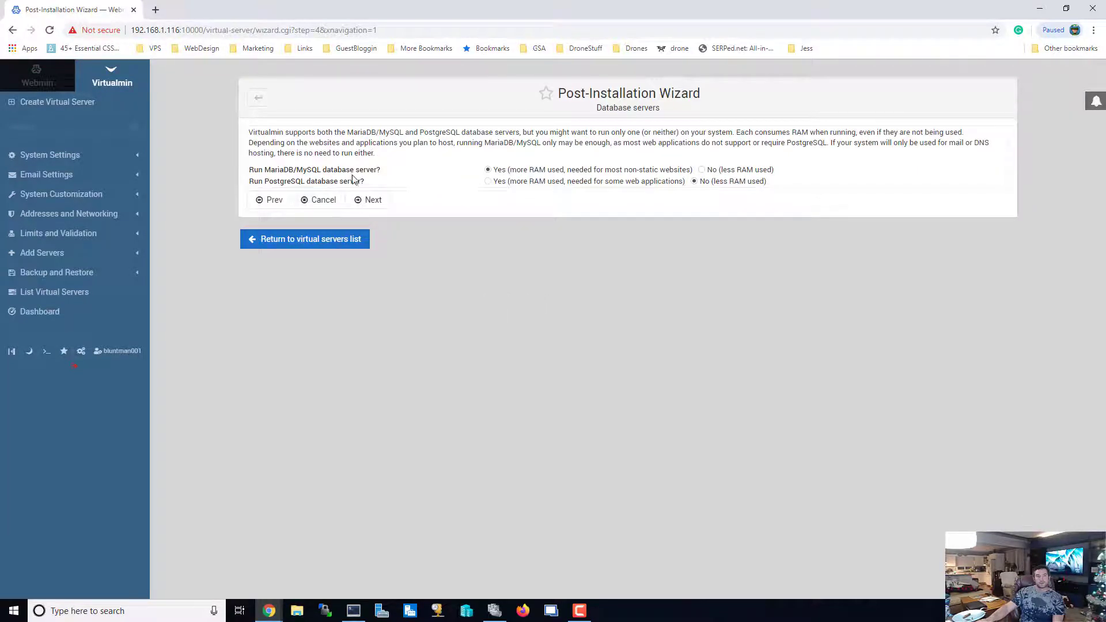
{"action": "left_click", "coordinate": [541, 173]}
{"action": "left_click", "coordinate": [372, 200]}
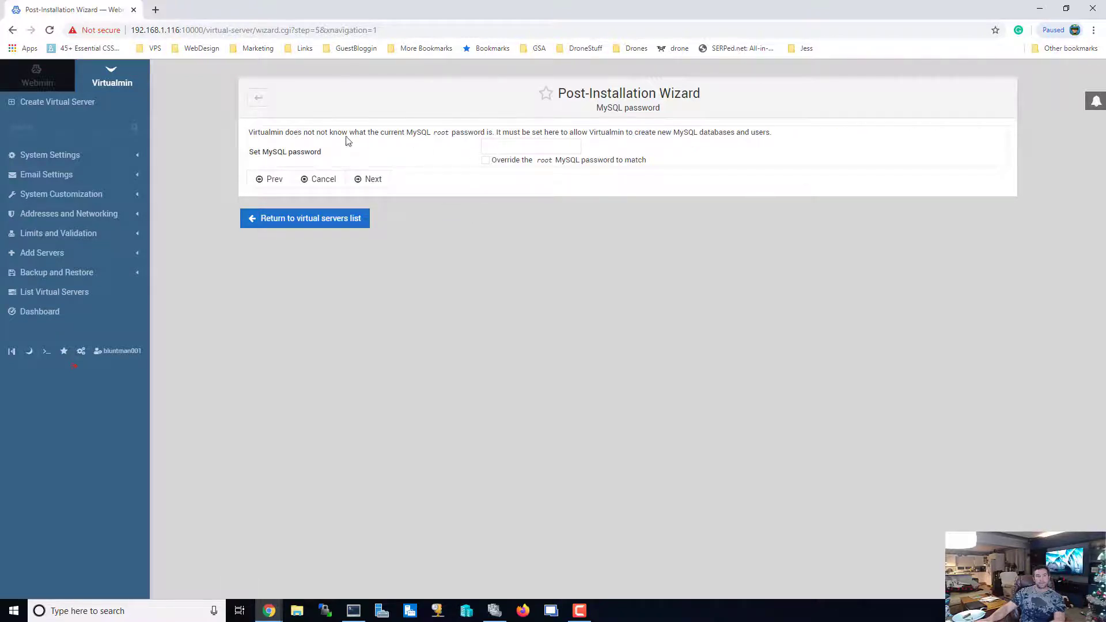
- Enter a new MySQL root password and tick 'Override the root MySQL password to match'
{"action": "left_click", "coordinate": [518, 144]}
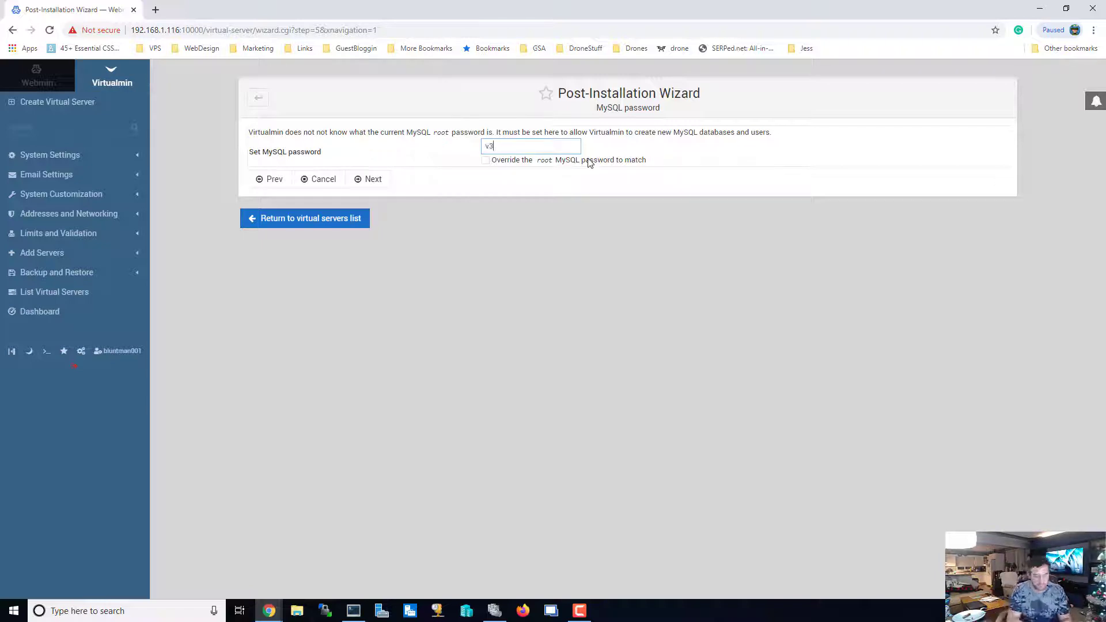
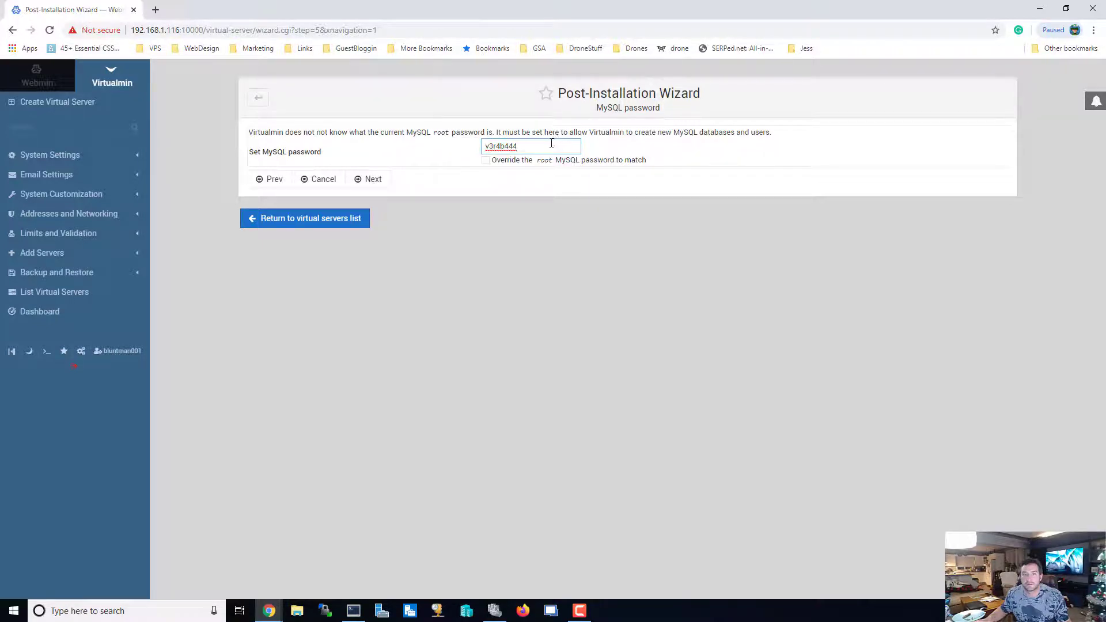
{"action": "left_click", "coordinate": [493, 162]}
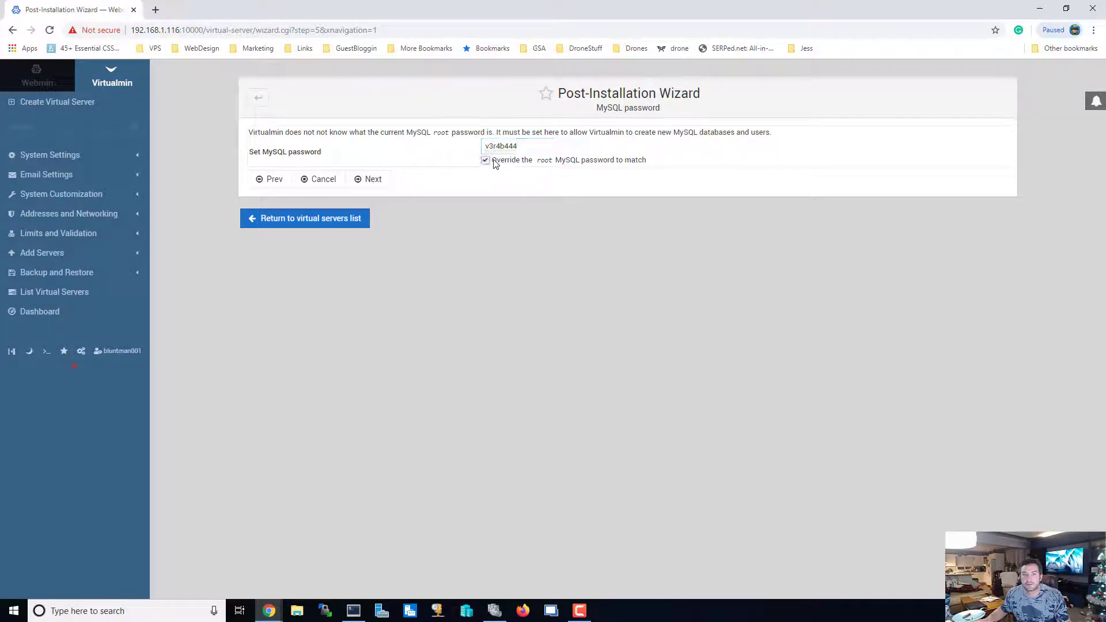
{"action": "left_click", "coordinate": [382, 181]}
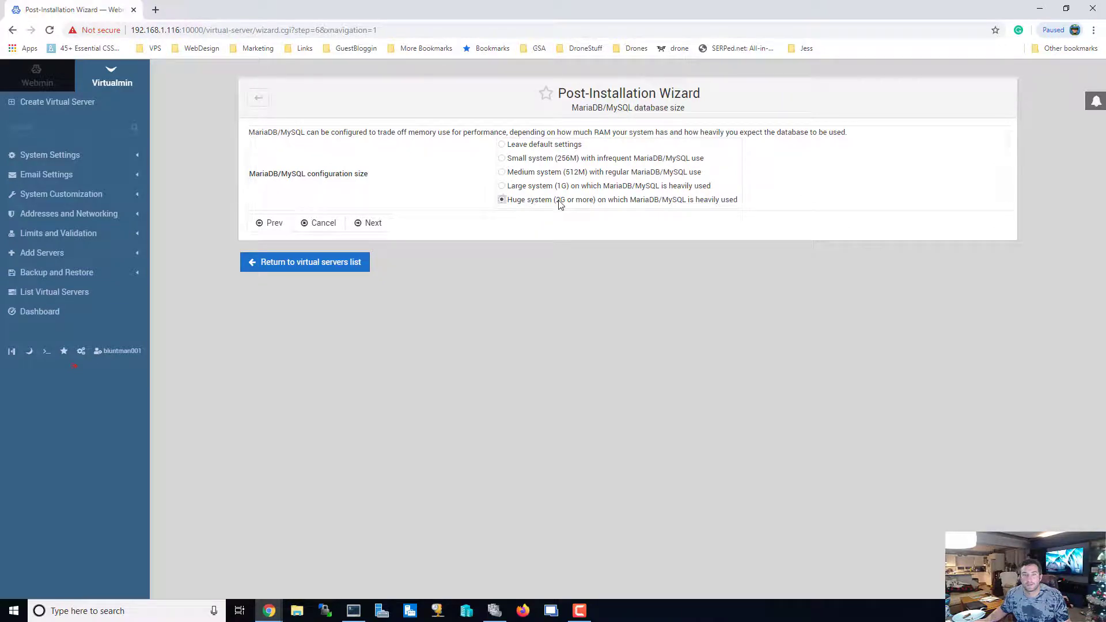
- Keep Huge system database size, the default DNS settings and plain-text password storage to finish
{"action": "left_click", "coordinate": [374, 223]}
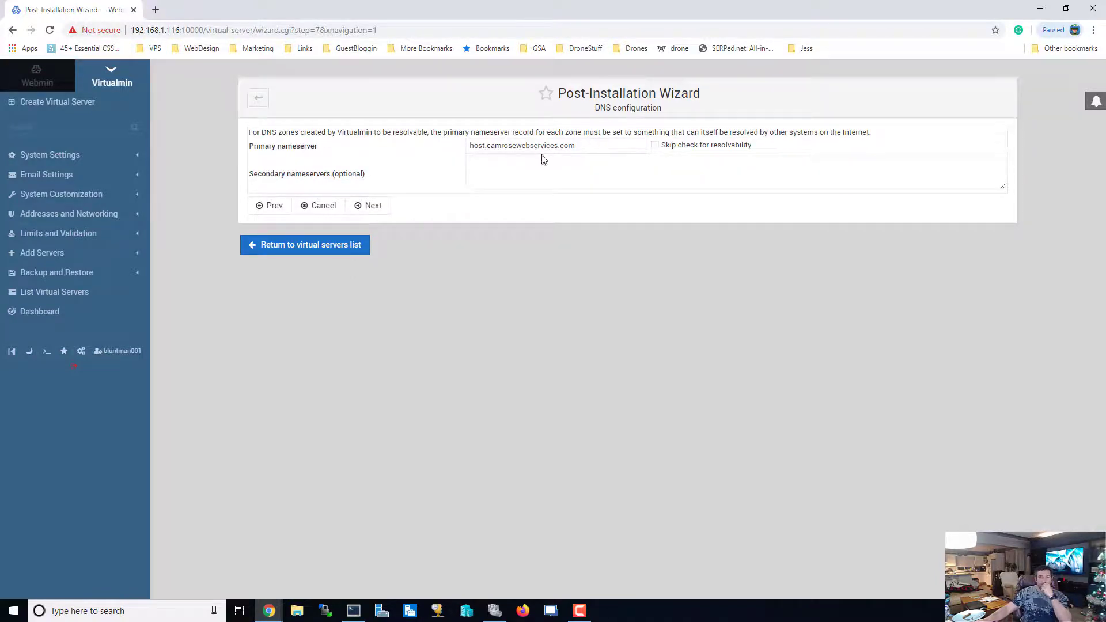
{"action": "left_click", "coordinate": [622, 151]}
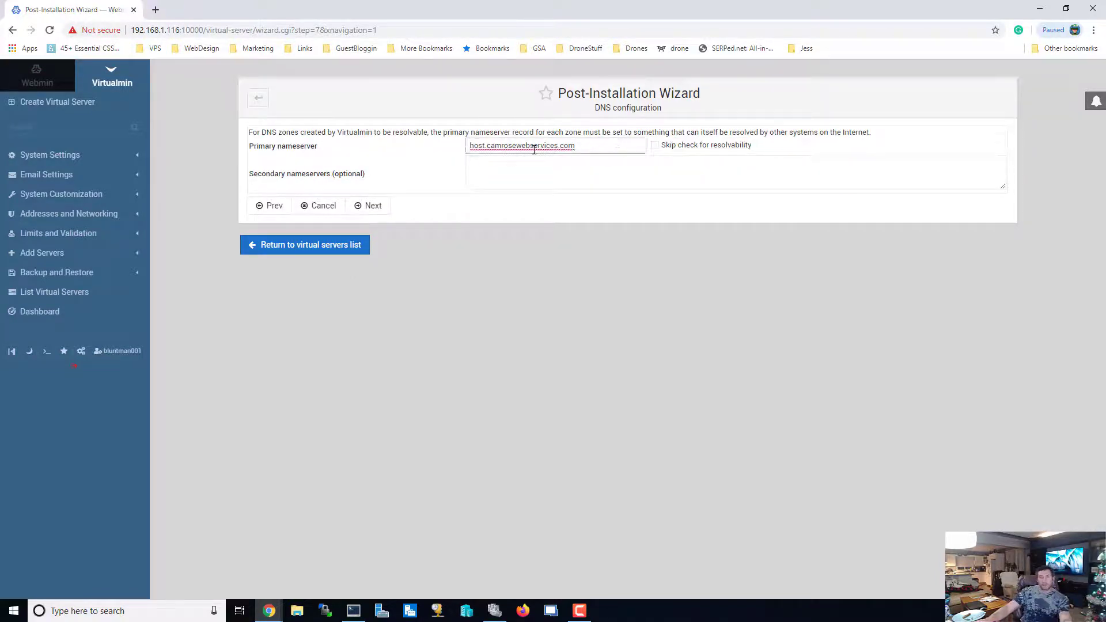
{"action": "left_click", "coordinate": [370, 212]}
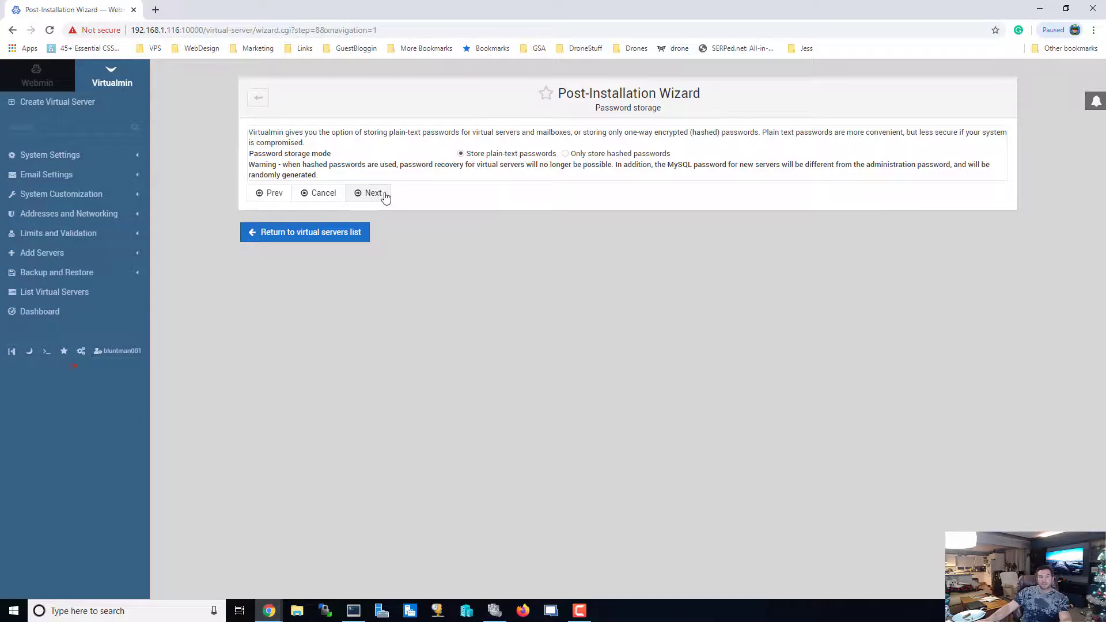
{"action": "left_click", "coordinate": [380, 196]}
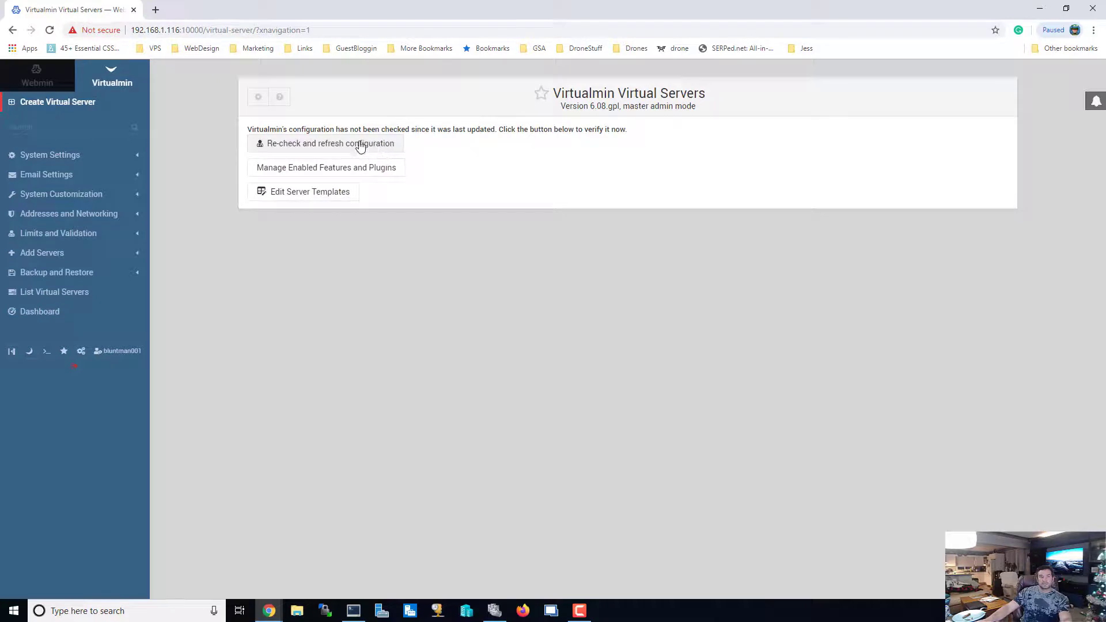
- Re-check and refresh the configuration, review the all-OK results, and return to the virtual servers list
{"action": "left_click", "coordinate": [310, 148]}
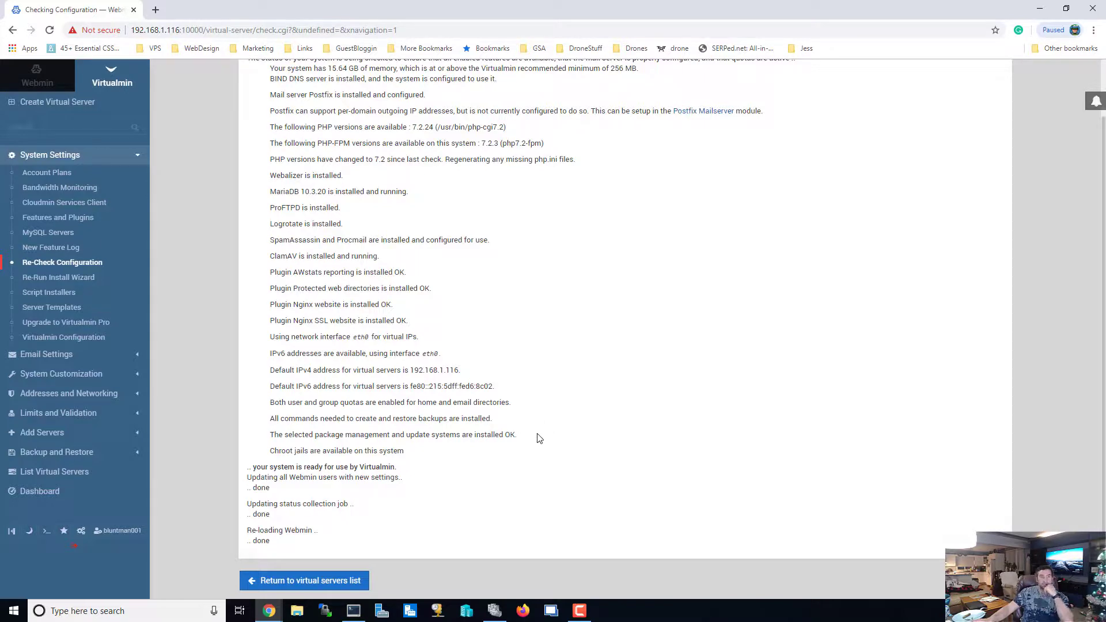
{"action": "scroll", "coordinate": [548, 440], "scroll_direction": "up", "scroll_amount": 2}
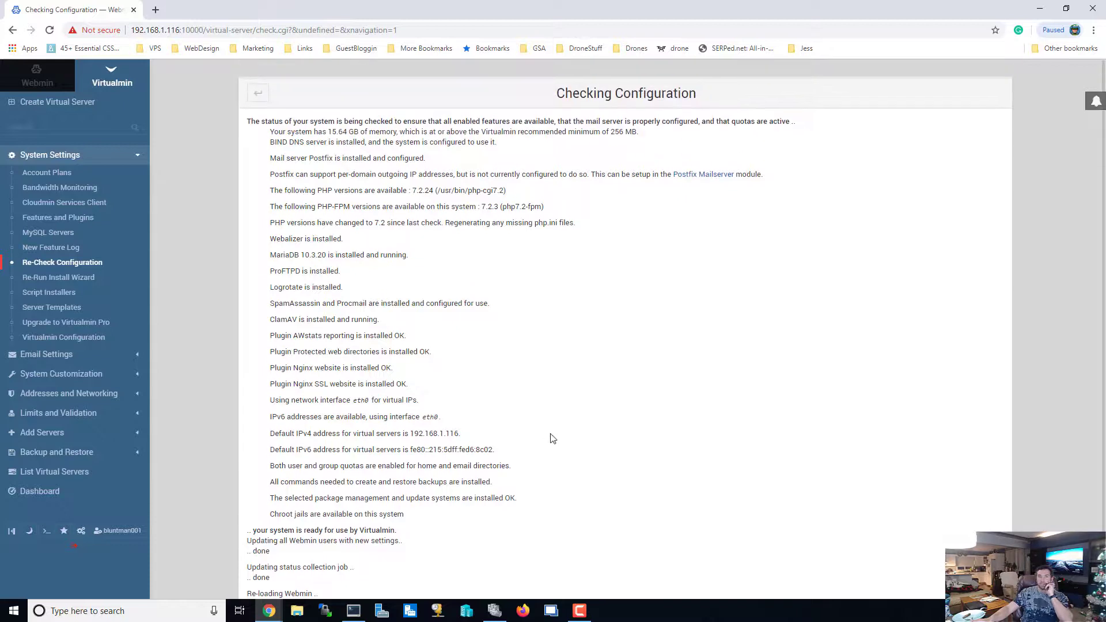
{"action": "scroll", "coordinate": [409, 533], "scroll_direction": "down", "scroll_amount": 1}
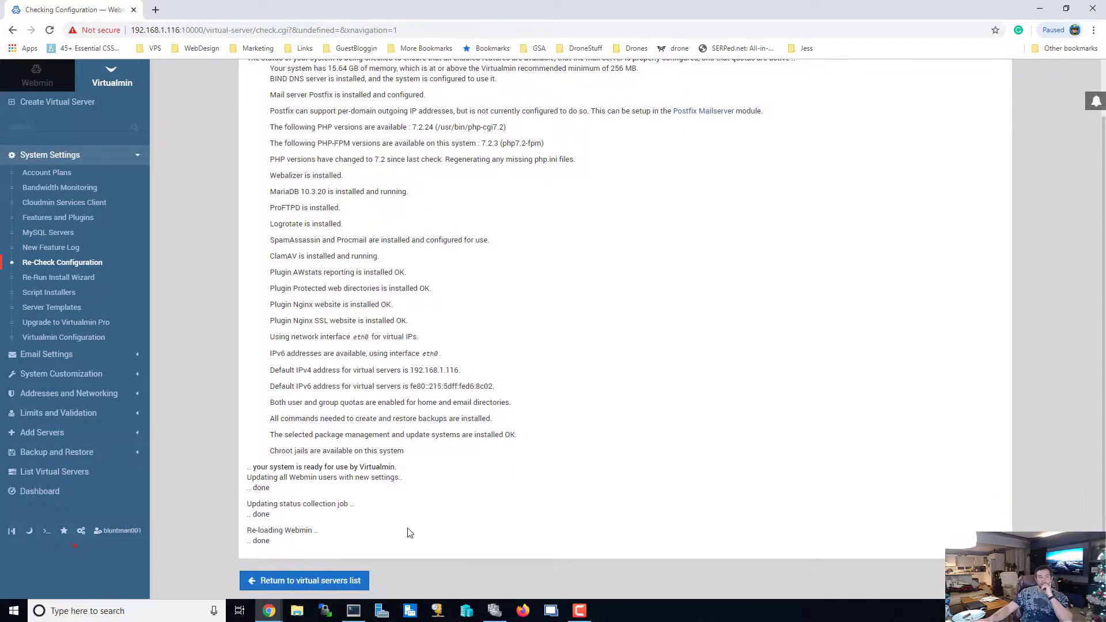
{"action": "left_click", "coordinate": [323, 581]}
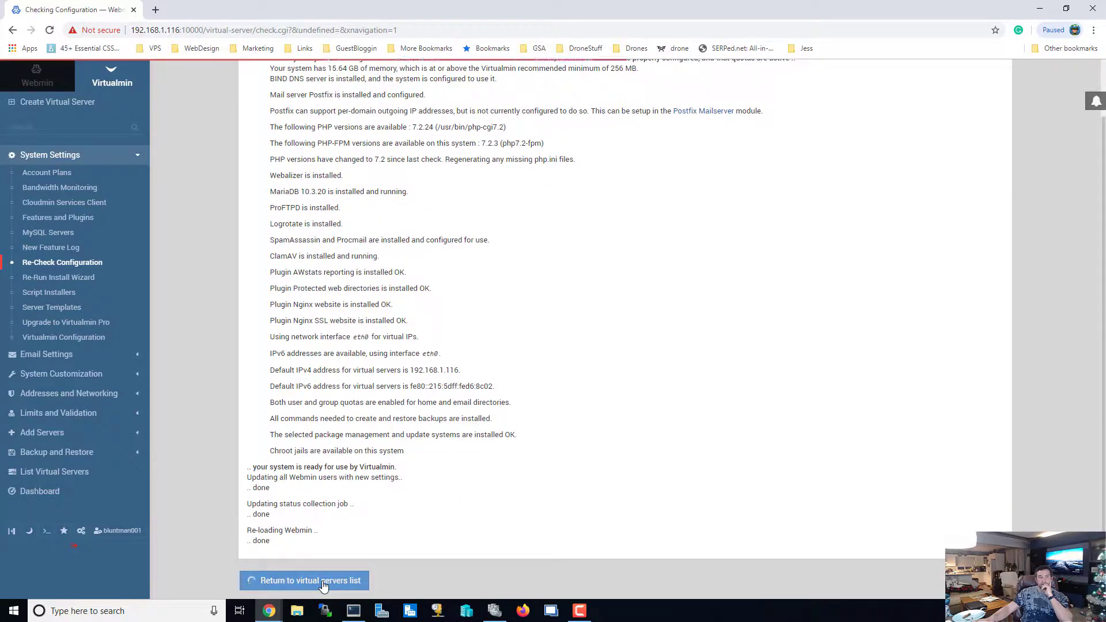